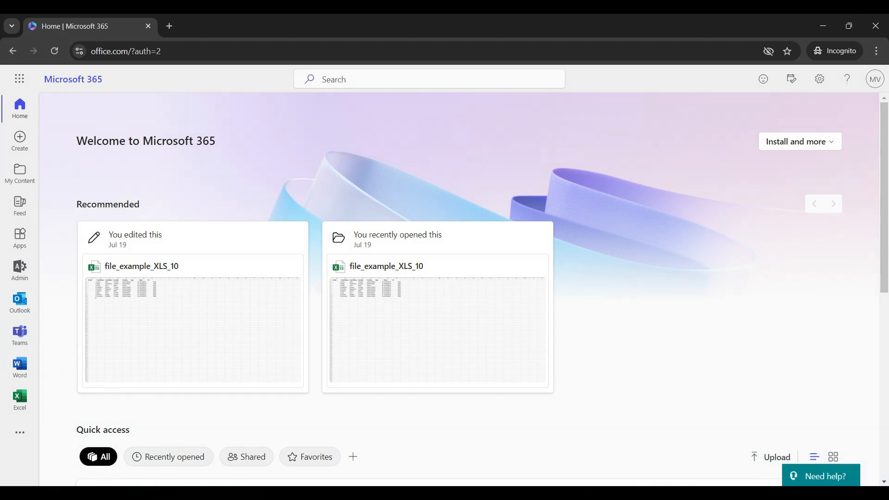
Launch Microsoft Forms in a new tab from the app launcher's All apps list.
click(19, 79)
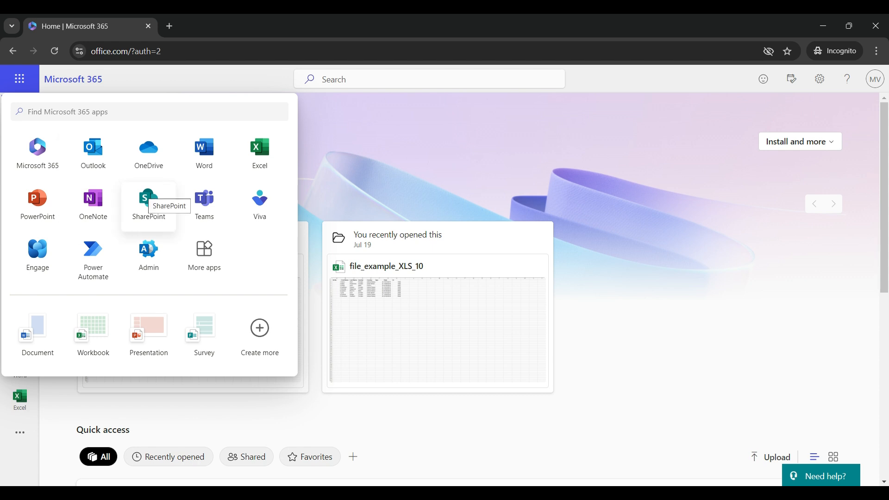
click(204, 257)
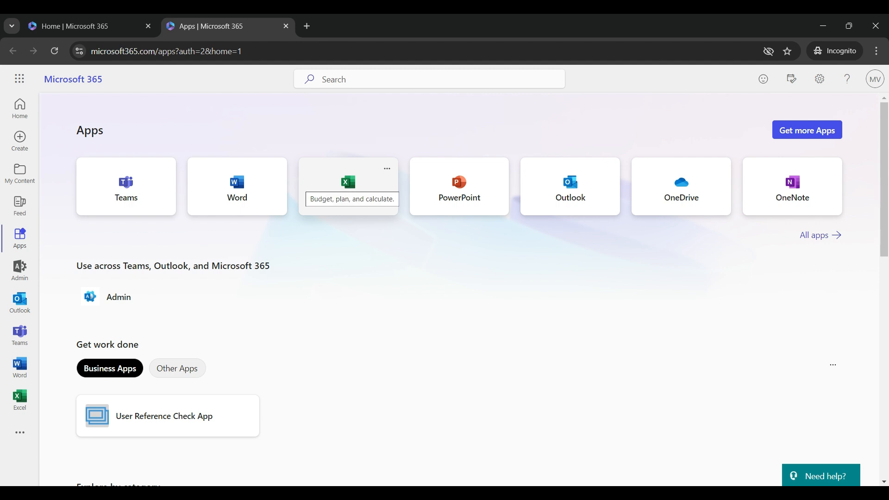
click(814, 235)
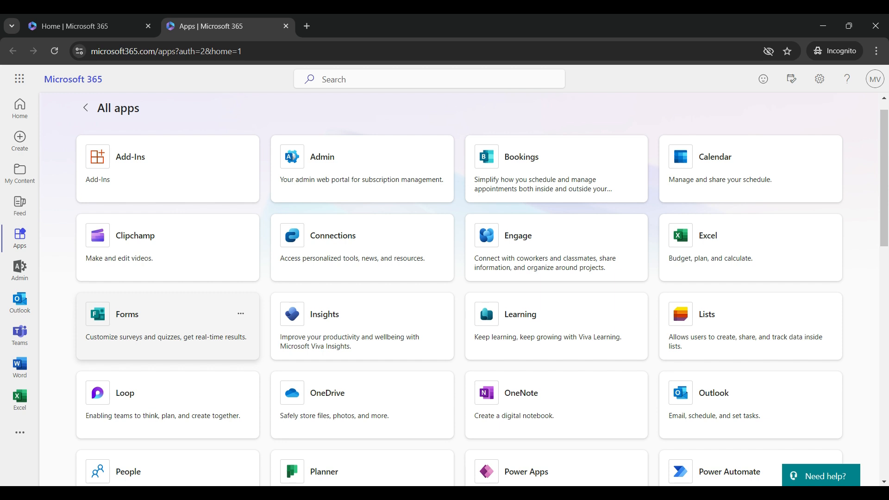
click(139, 324)
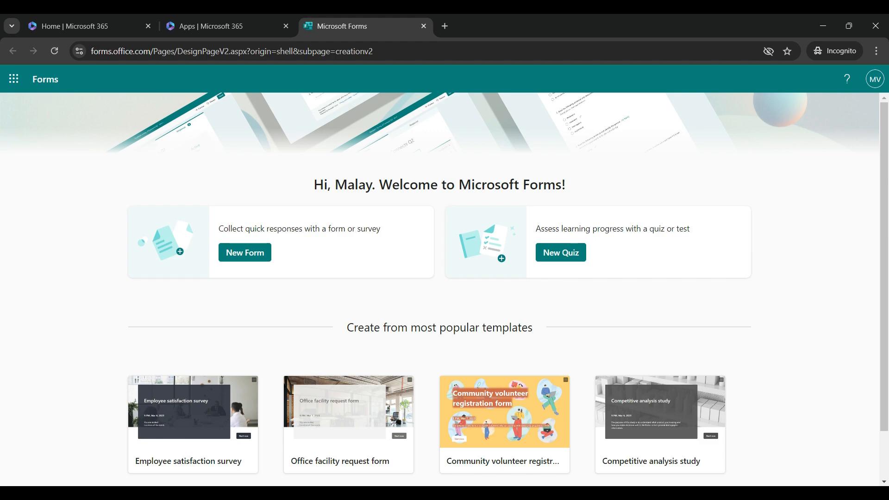
Browse the template categories, return to the top, and start a new blank form.
scroll(444, 284, down, 1)
click(439, 464)
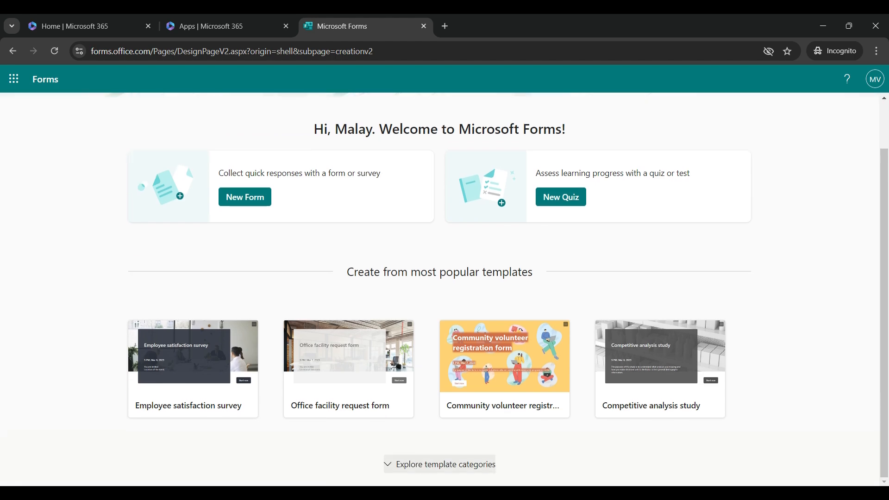
scroll(440, 464, down, 5)
scroll(440, 464, up, 5)
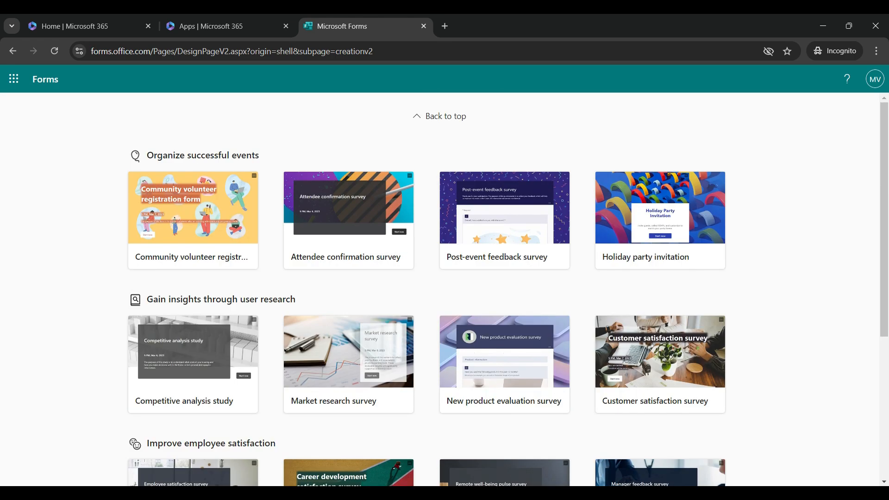
click(439, 117)
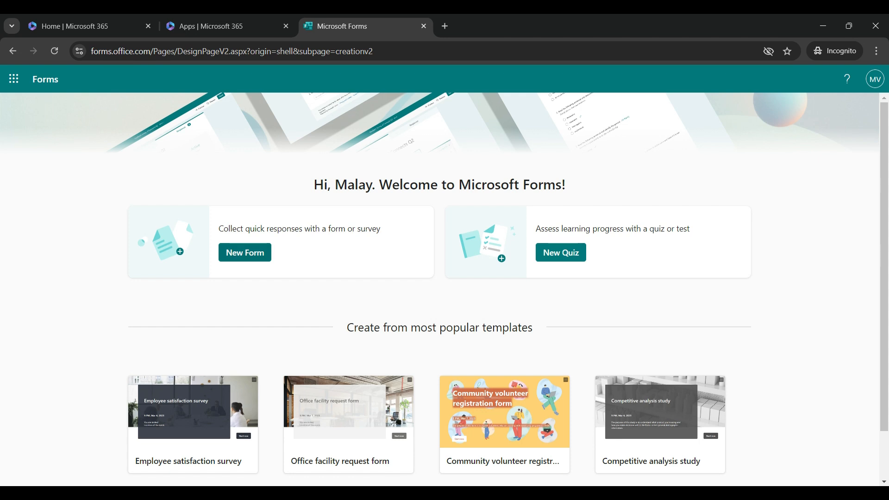
click(245, 252)
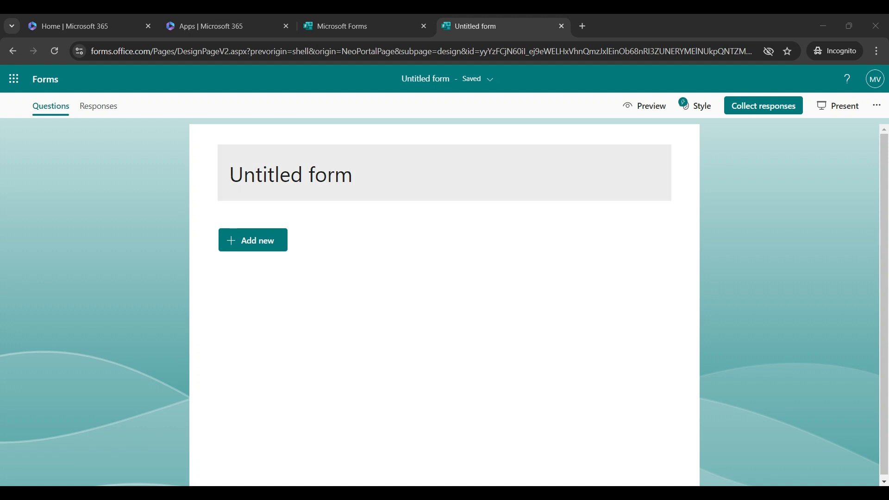
Title the form 'Company Annual Conference Feedback Form' and add a thank-you description inviting feedback.
click(291, 175)
text(Company Annual Conference Feedback Form)
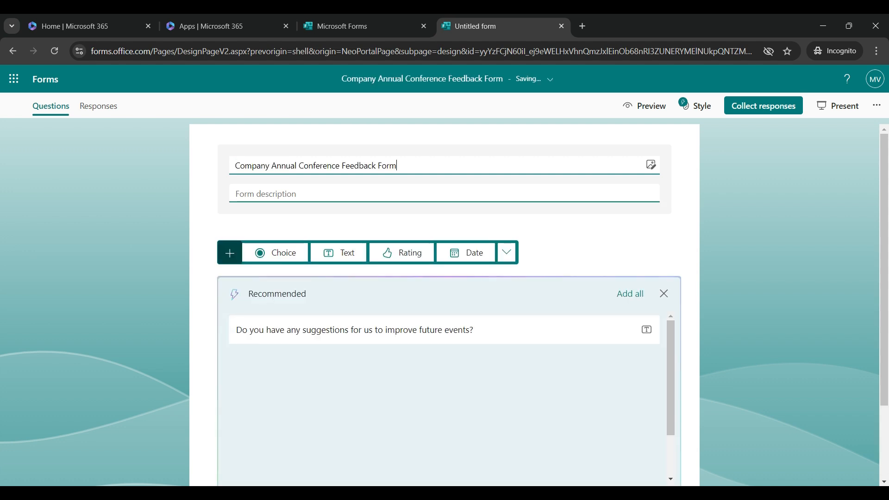
click(269, 194)
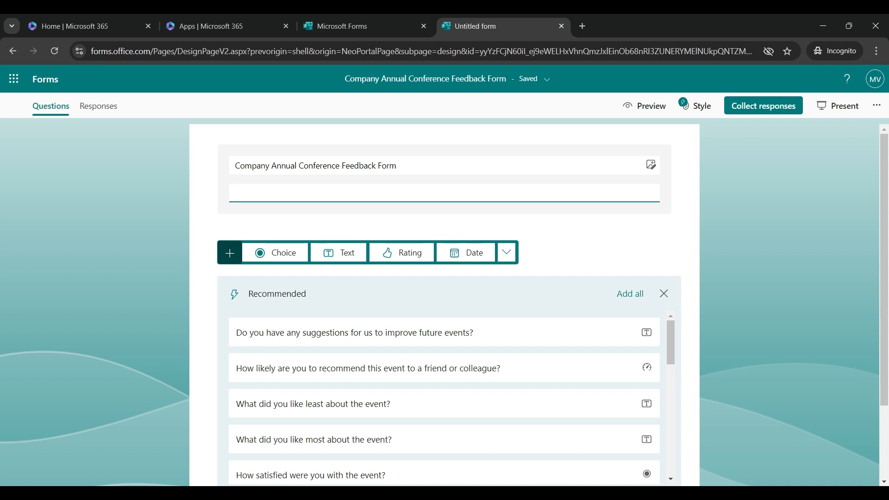
text(Thank you )
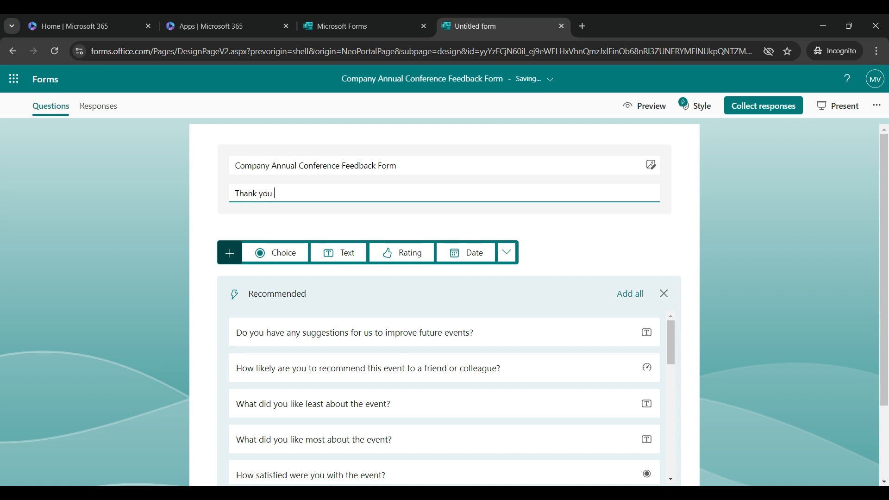
text(for attending the annual conference)
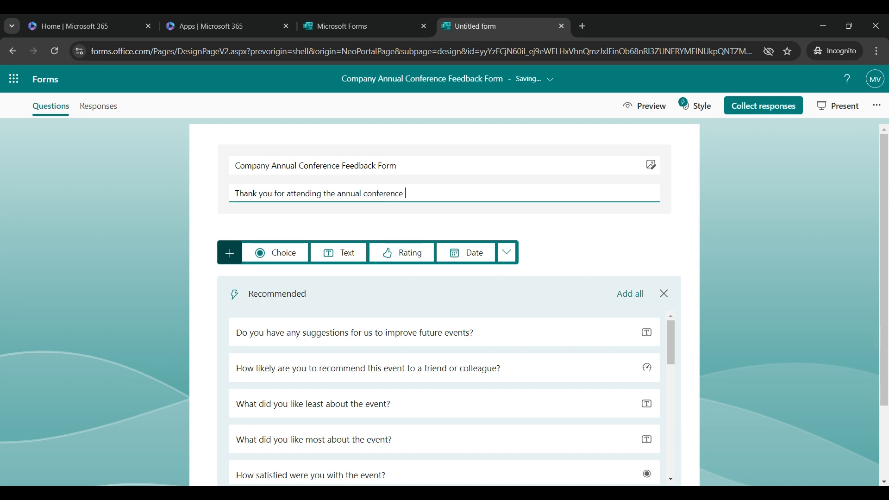
text(. We'd like to hear your feedback which will help)
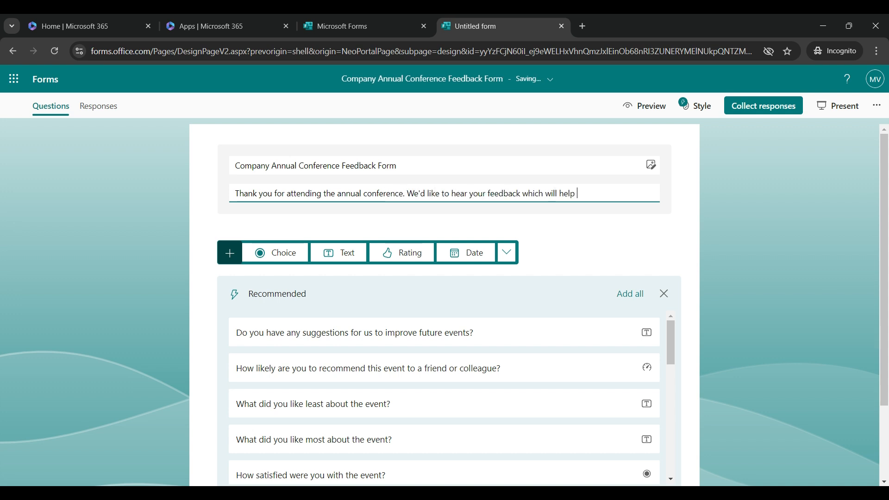
text( us to improve on next time and serve you be)
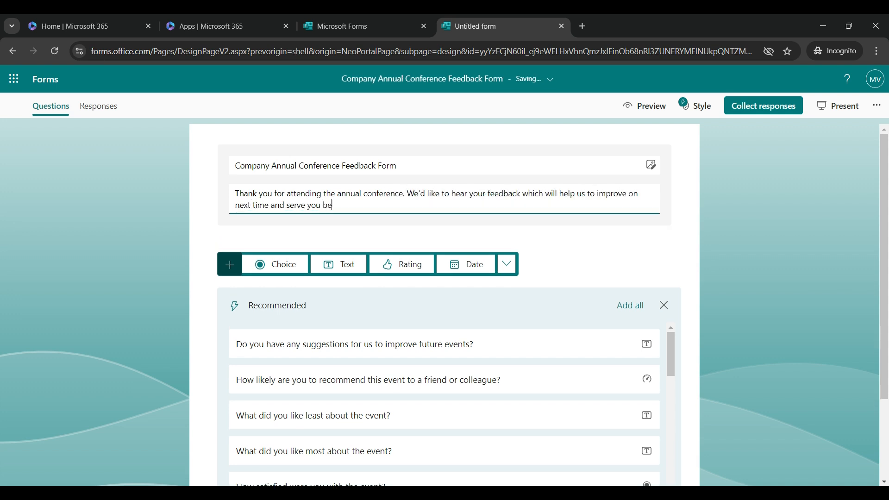
text(tter. We look forward your feedback.)
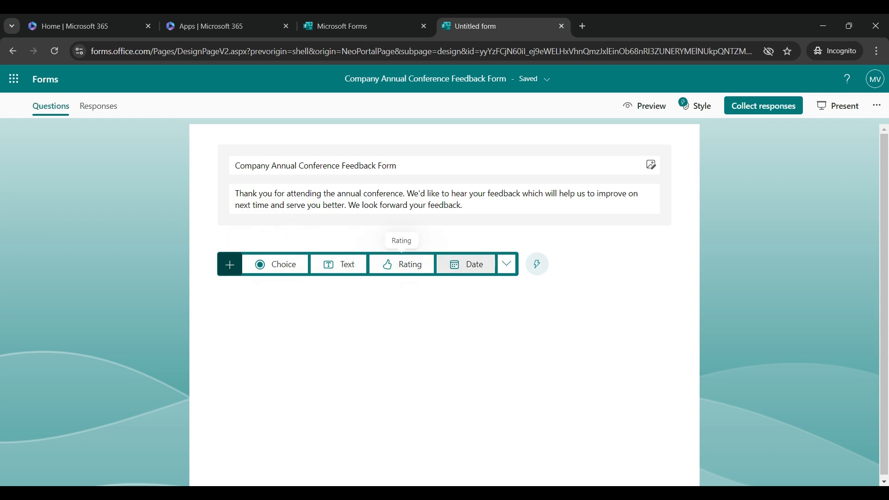
Insert a section titled 'Attendee Information' below the form description.
click(507, 264)
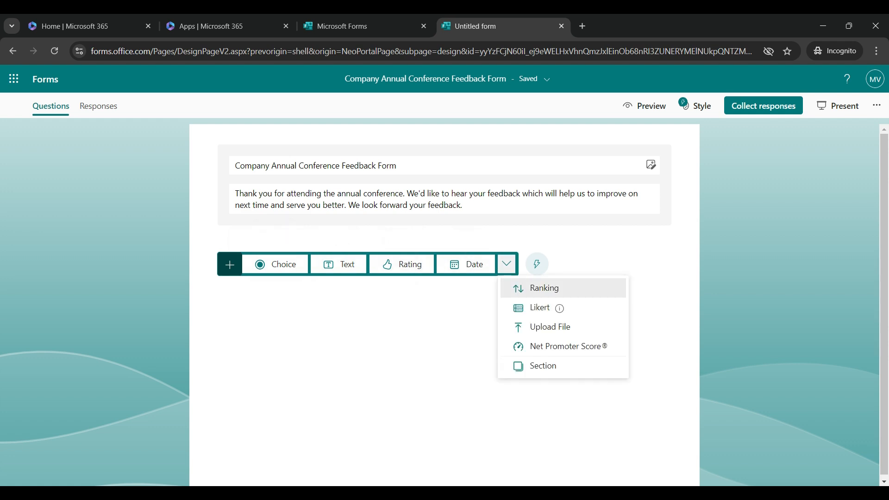
mouse_move(539, 308)
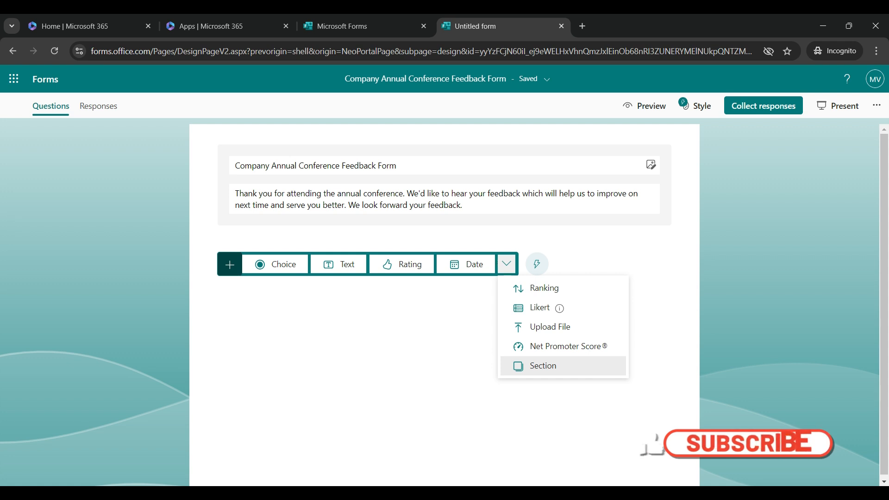
click(542, 365)
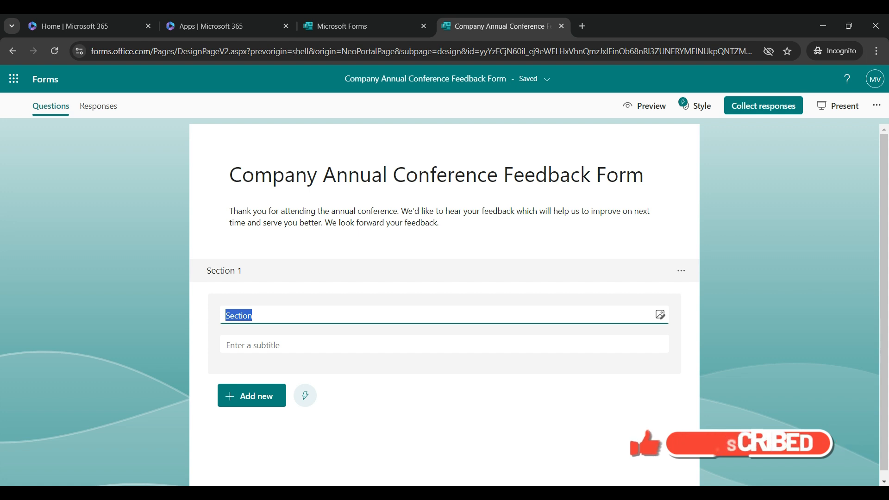
key(ctrl+a)
text(Attendee Information)
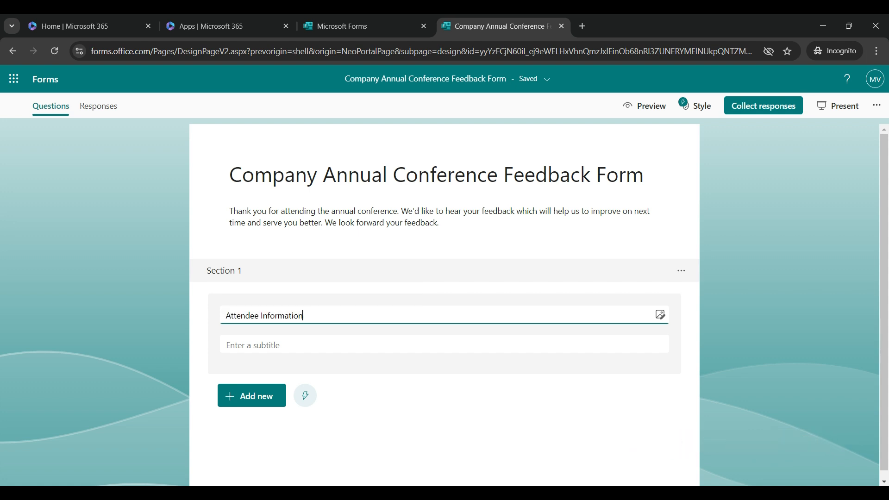
key(Tab)
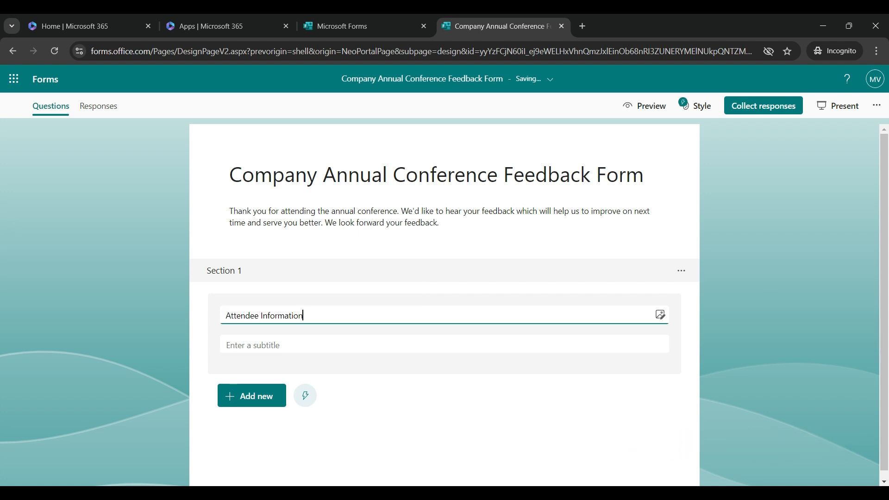
scroll(444, 306, down, 1)
click(740, 259)
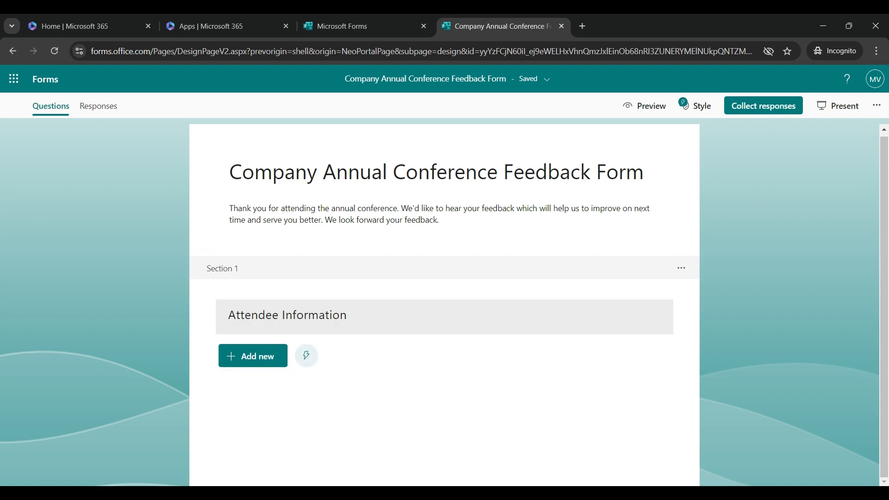
Add a required text question 'Your Name' under Attendee Information.
click(253, 356)
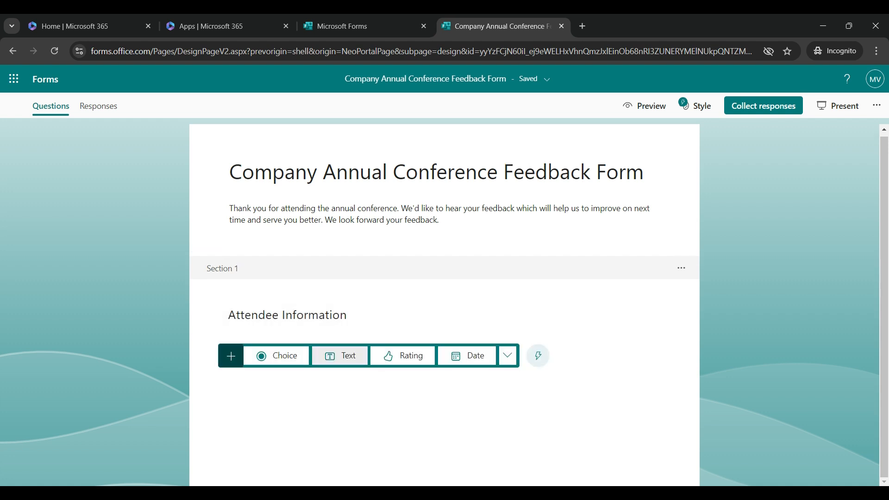
click(339, 355)
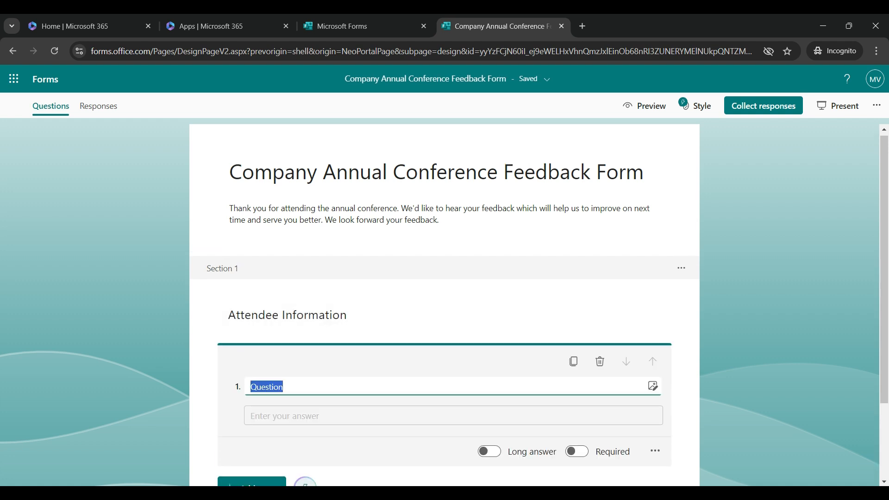
text(Your)
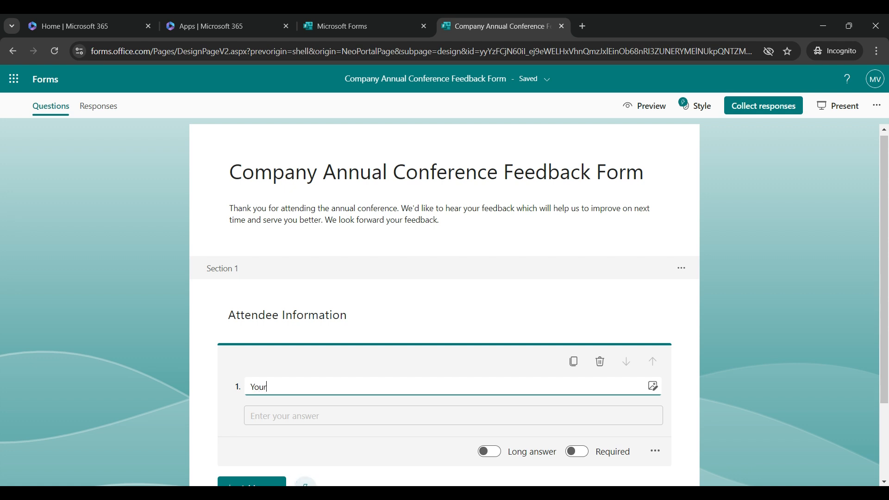
text( Name)
scroll(445, 306, down, 2)
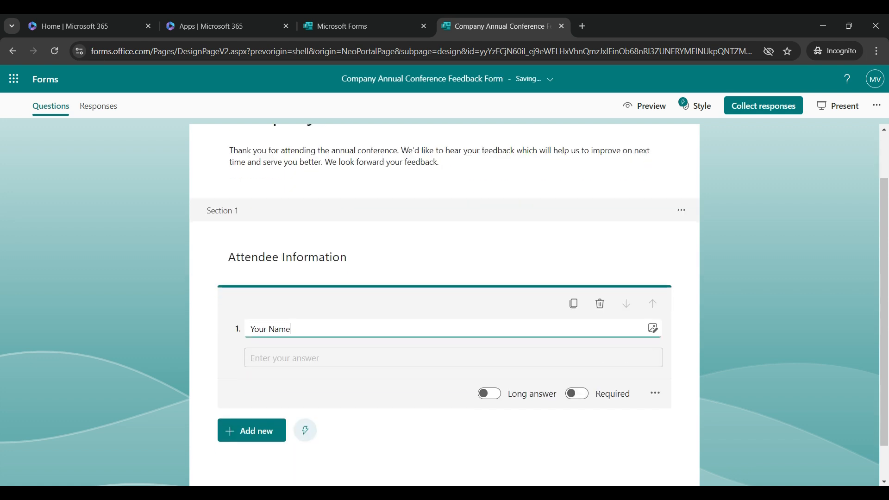
scroll(444, 305, down, 1)
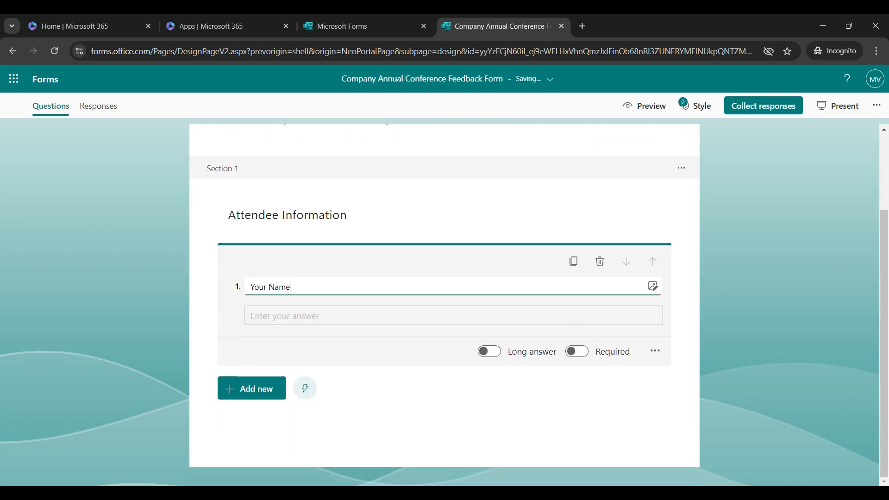
click(577, 352)
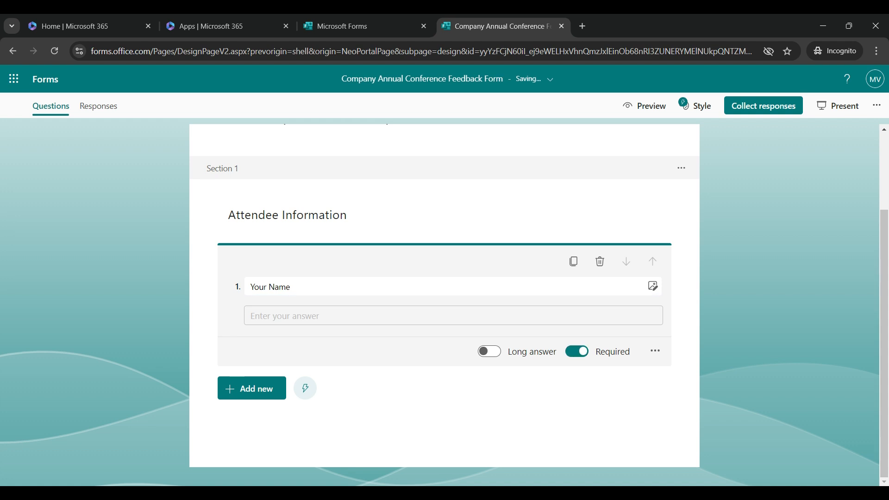
Add a second text question, 'Your Email Please'.
click(252, 388)
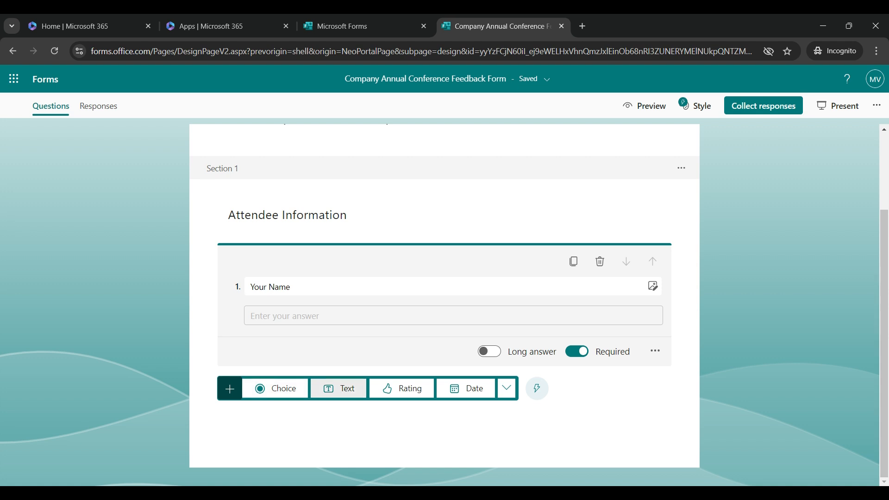
click(338, 388)
text(Y)
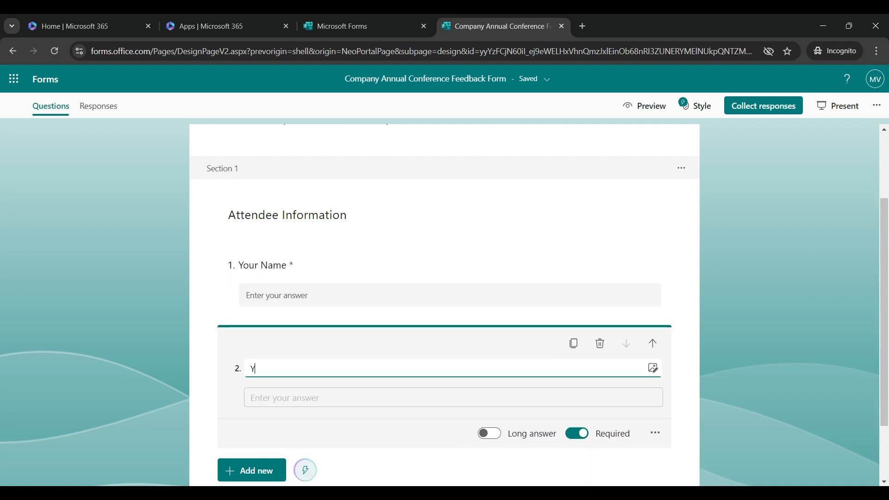
text(our Email Please)
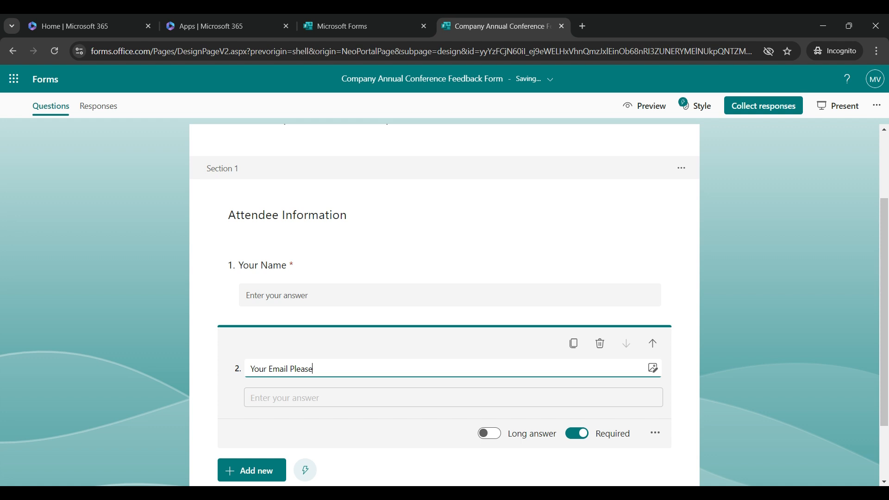
scroll(444, 300, down, 1)
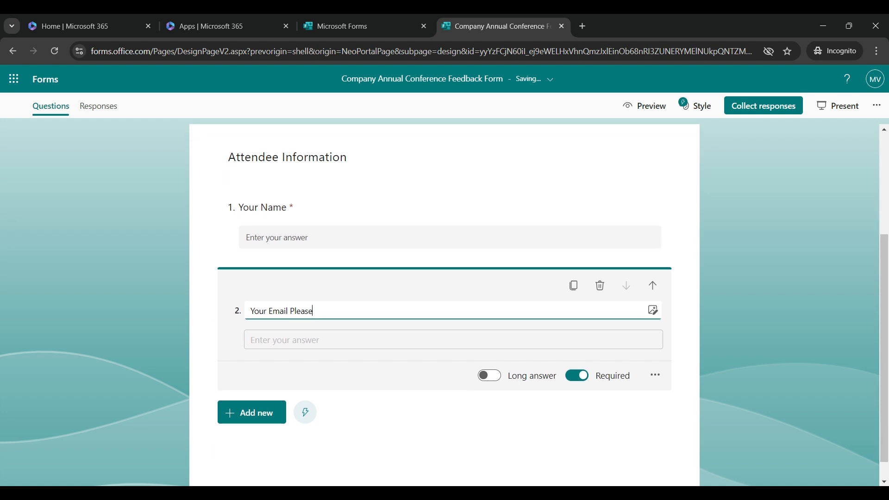
key(Escape)
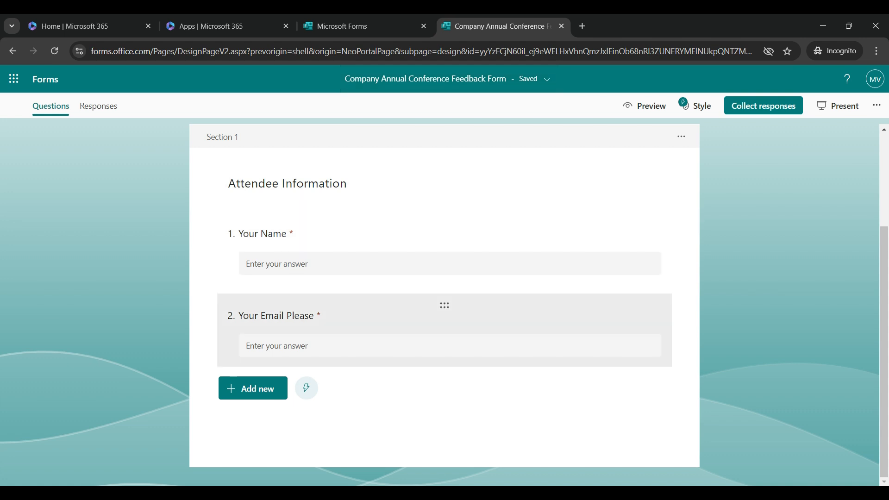
Browse the recommended question suggestions and close them without adding any.
click(253, 388)
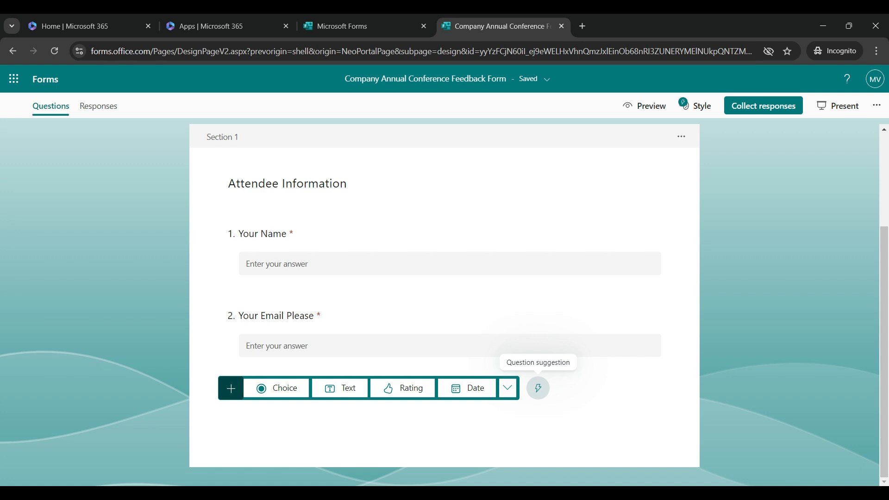
click(538, 388)
scroll(444, 342, down, 4)
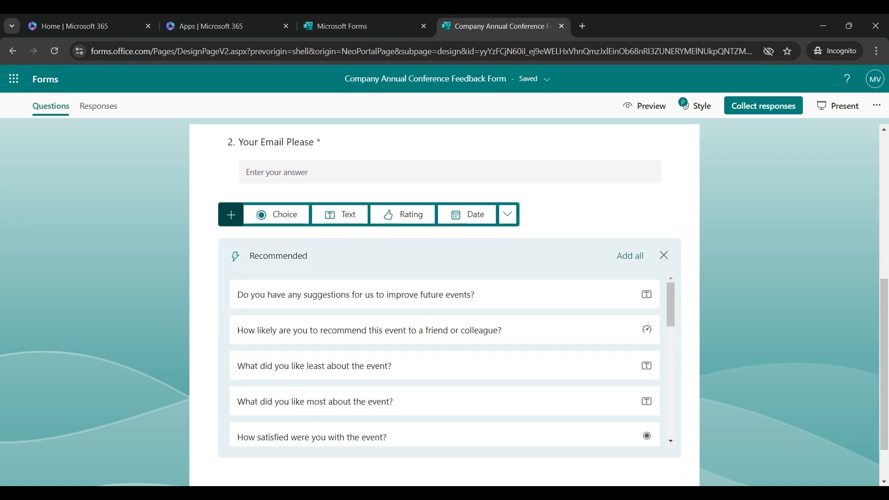
scroll(444, 389, up, 6)
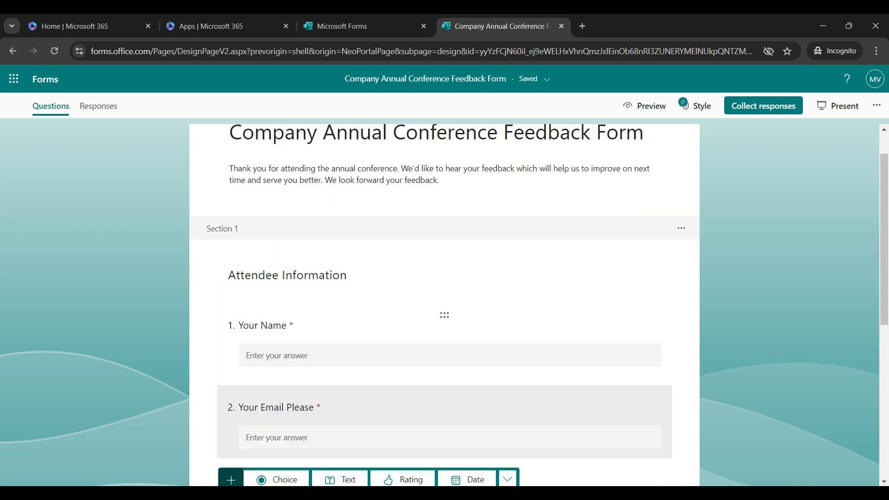
scroll(445, 389, down, 6)
scroll(444, 278, down, 2)
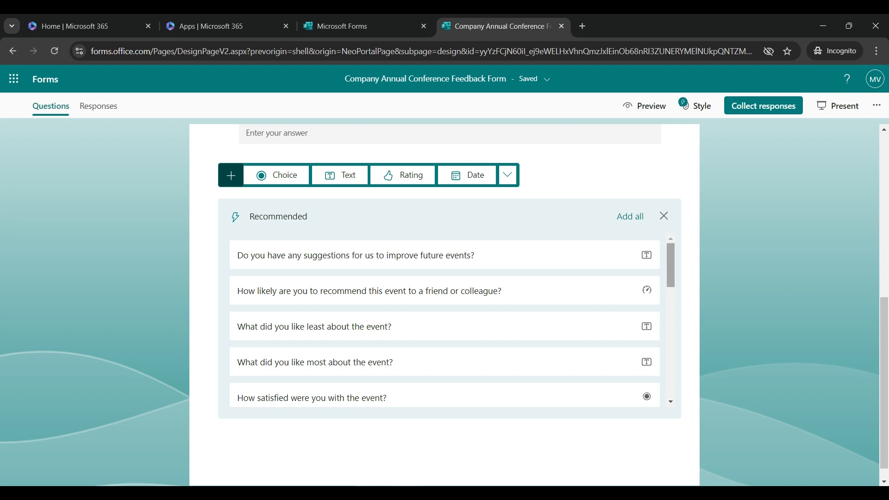
scroll(444, 319, down, 3)
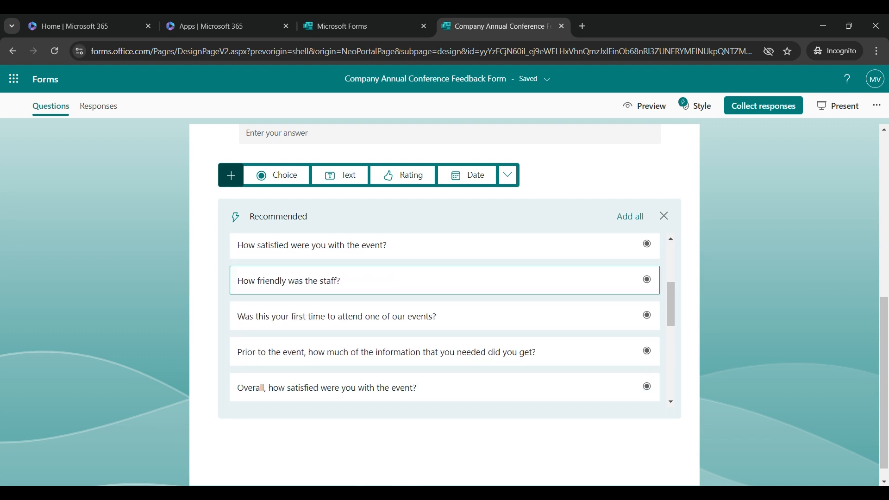
scroll(445, 320, down, 4)
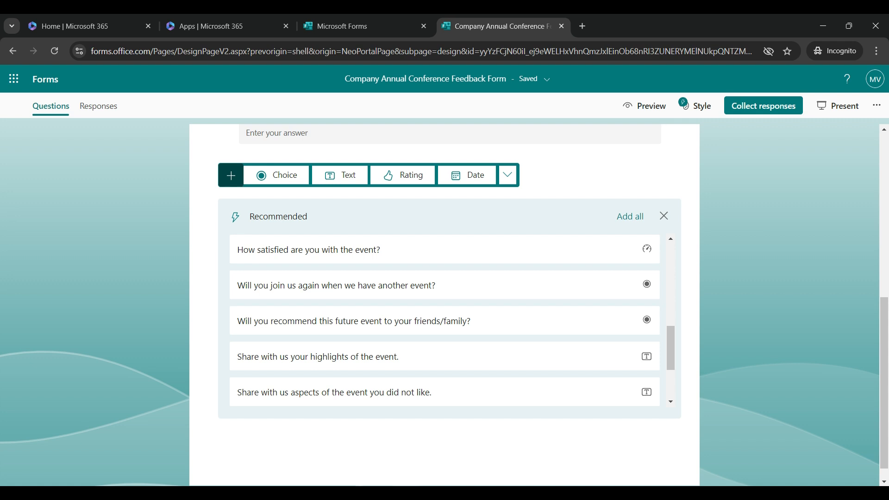
scroll(510, 288, up, 7)
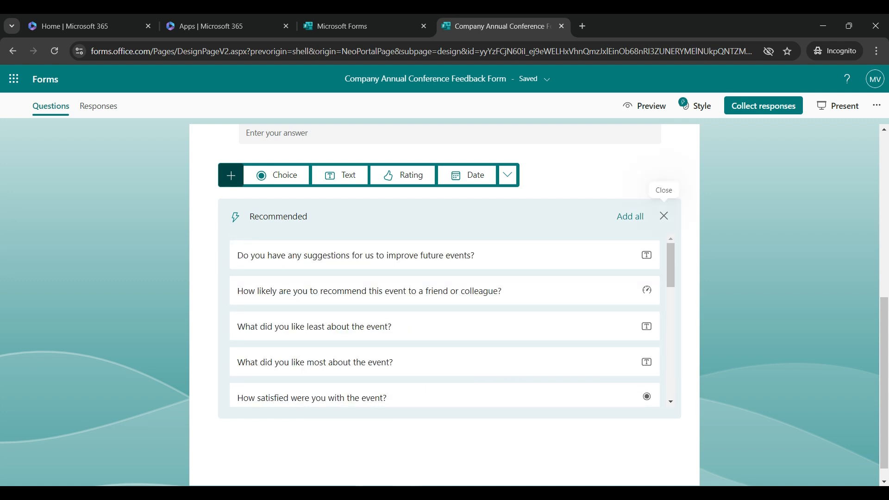
click(664, 216)
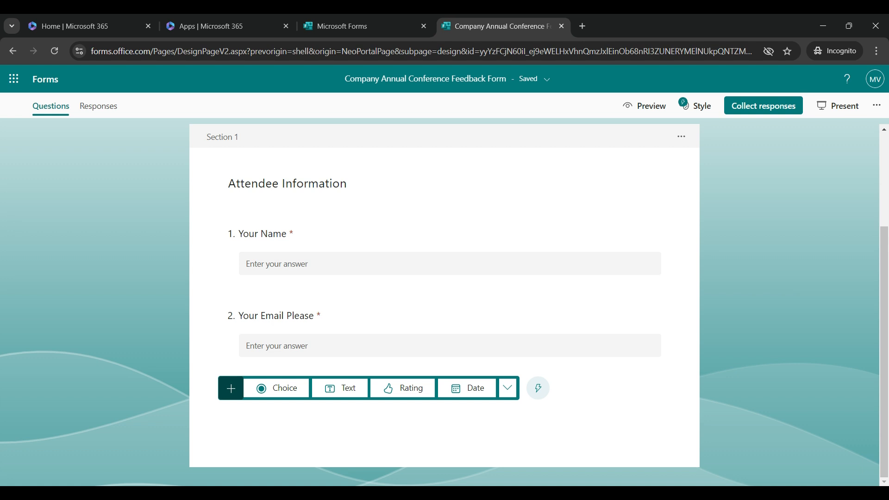
Add a 'Session Feedback' section after the attendee information questions.
click(507, 388)
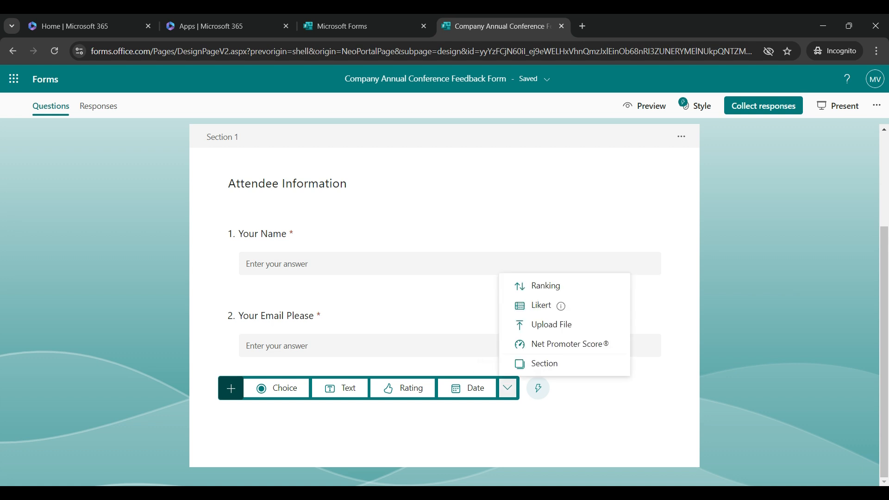
click(540, 363)
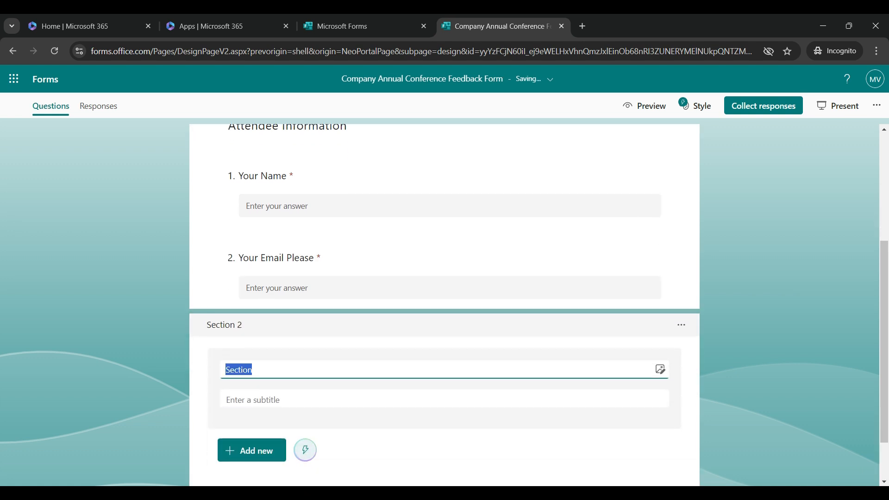
text(Session)
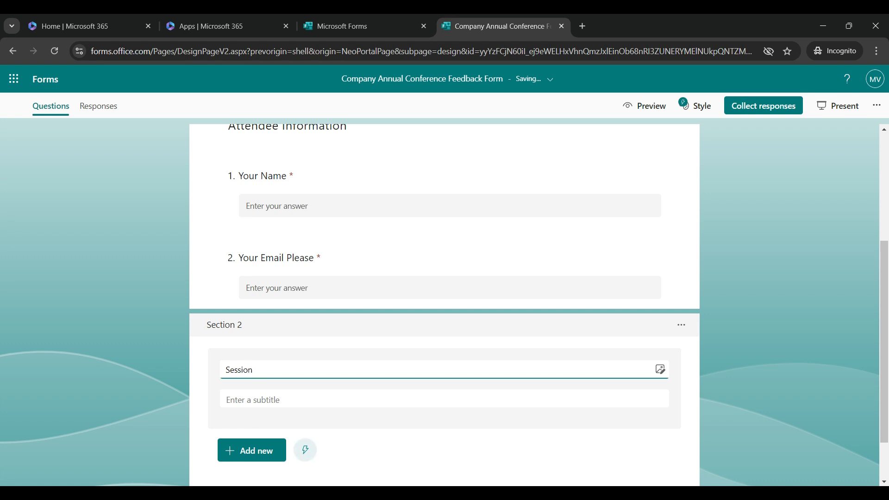
text( Feedback)
click(361, 447)
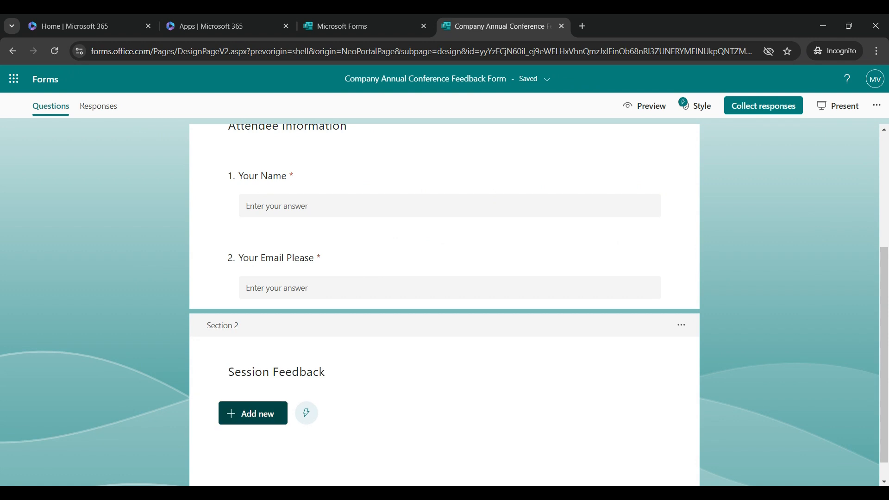
click(265, 414)
Add choice question 3 with the pasted wording 'Which sessions did you attend? (Select all that apply)'.
click(277, 412)
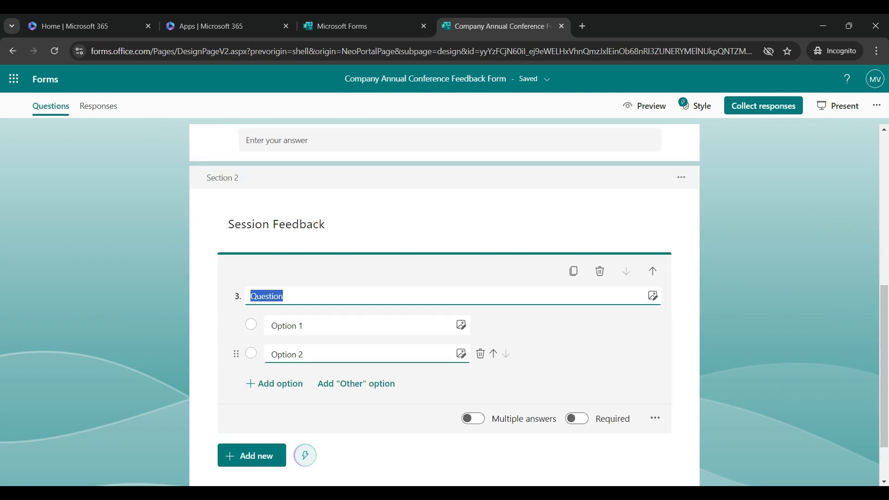
click(311, 296)
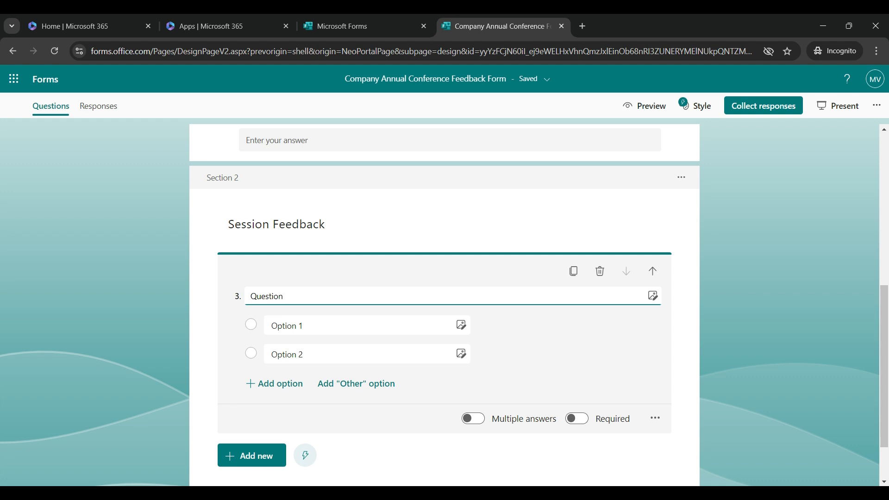
key(ctrl+a)
text(Which sessions did you attend? (Select all that apply))
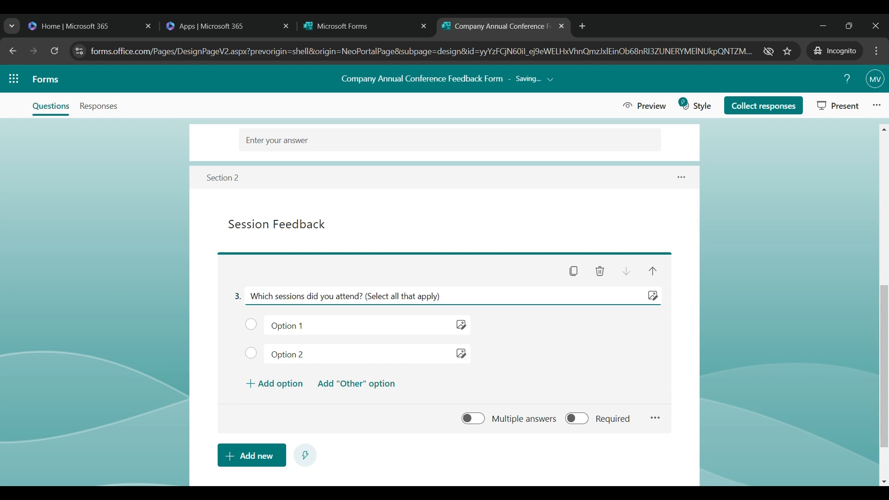
Enter options Keynote Speech, Workshop 1: Industry Trends, Panel Discussion: Innovation, Networking Session.
key(Tab)
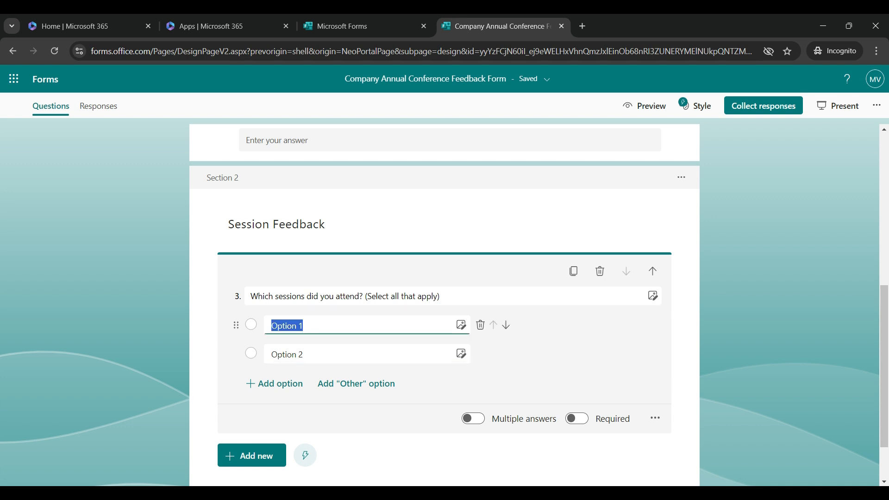
text(Keynote Speech)
key(Tab)
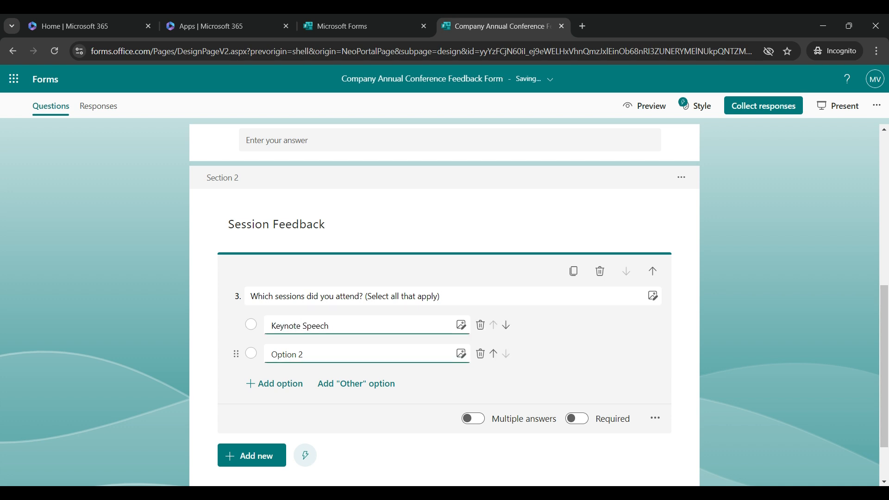
text(Workshop 1: Industry Trends)
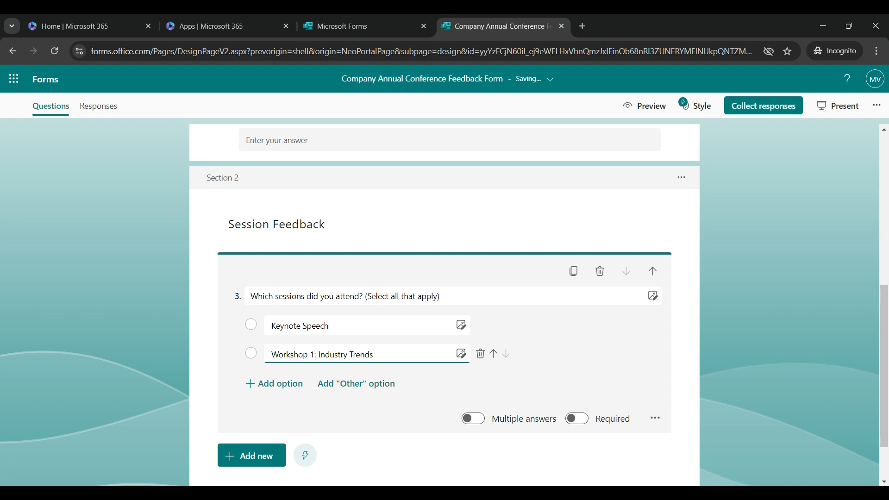
key(Return)
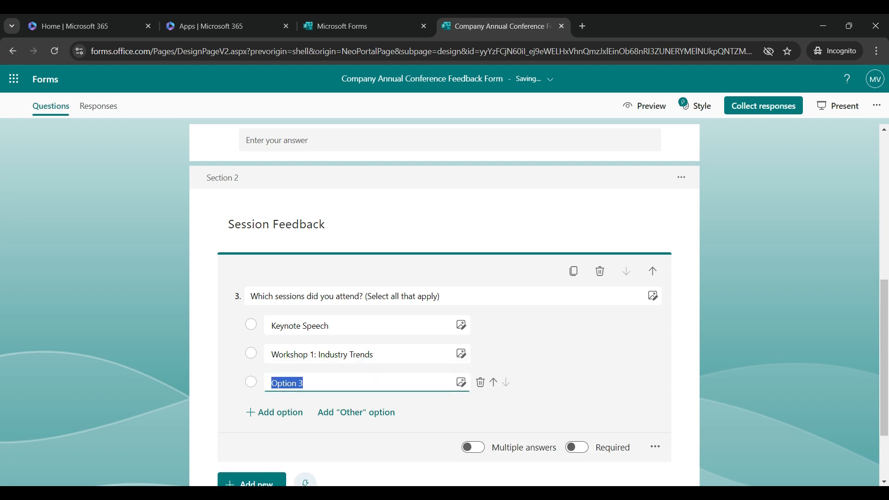
text(Panel Discussion: Innovation)
key(Return)
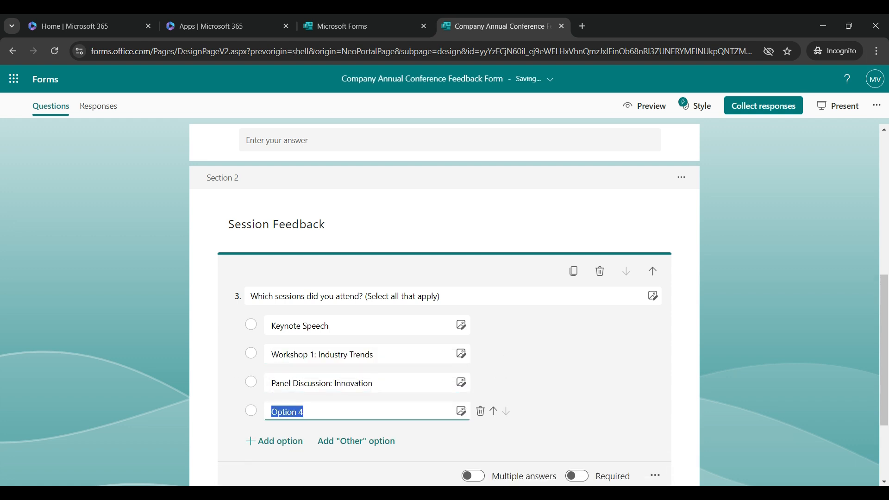
text(Networking Session)
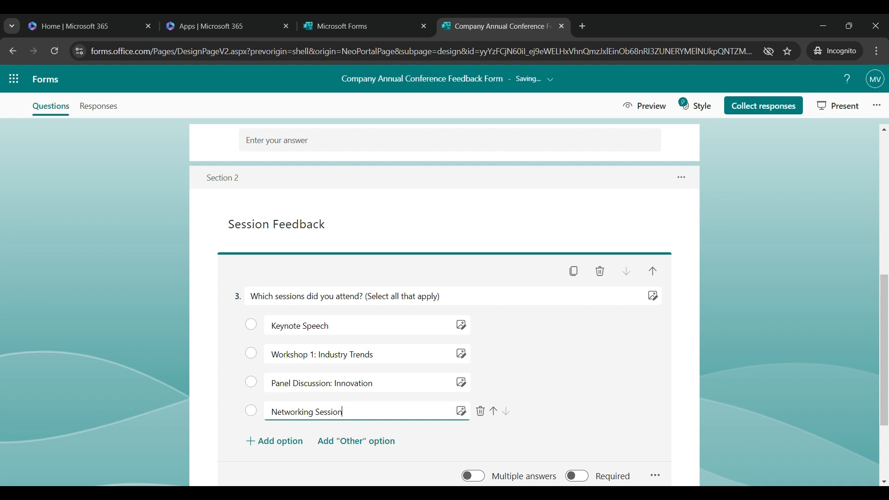
scroll(444, 301, down, 1)
click(356, 383)
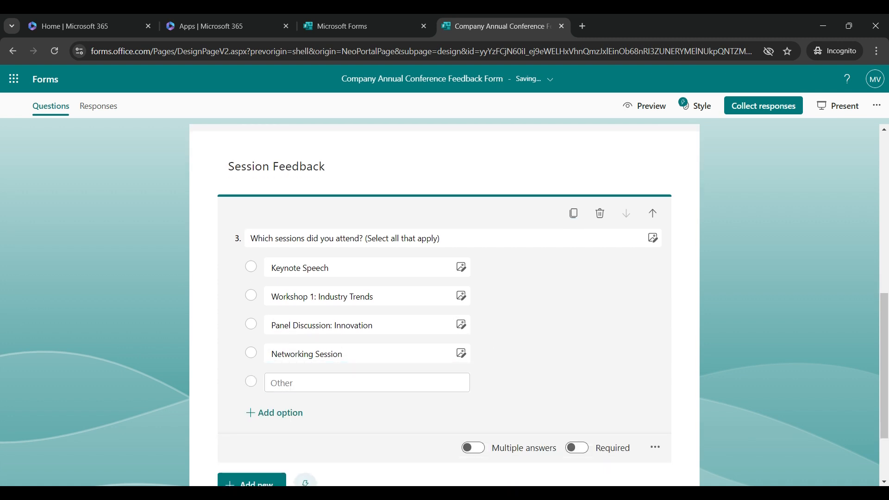
click(481, 382)
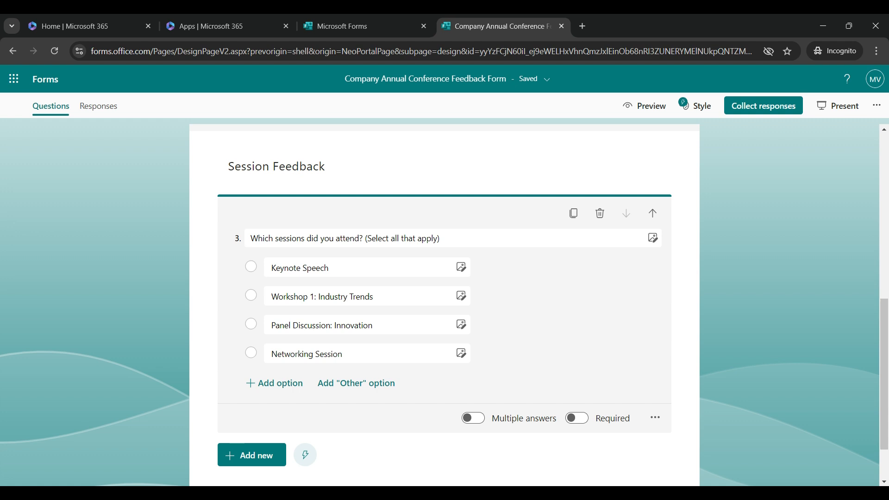
Let question 3 accept multiple answers with No limit, and mark it required.
click(473, 418)
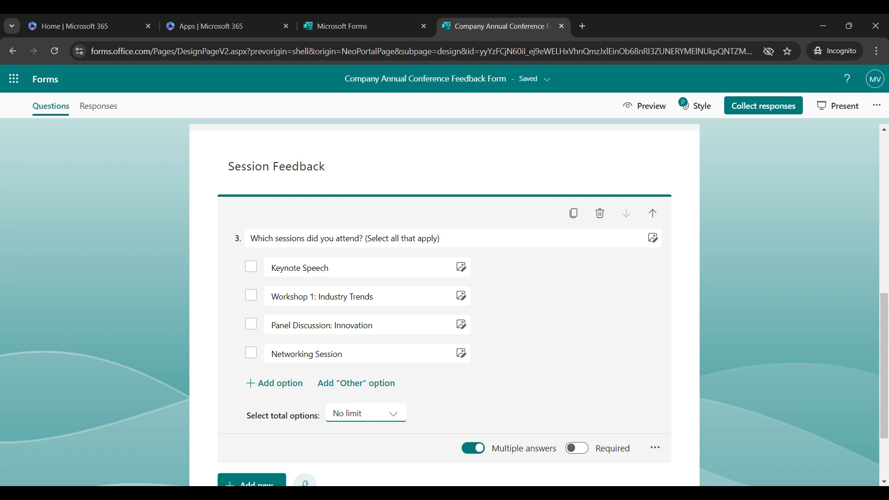
click(366, 413)
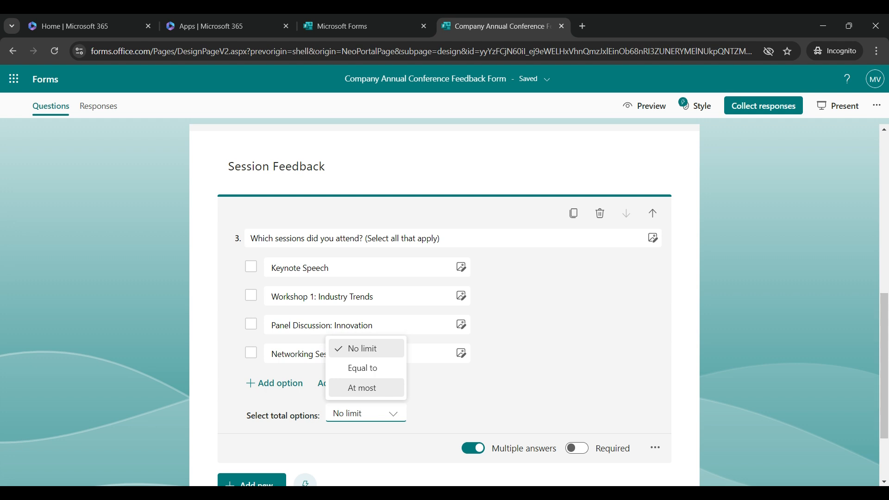
key(Escape)
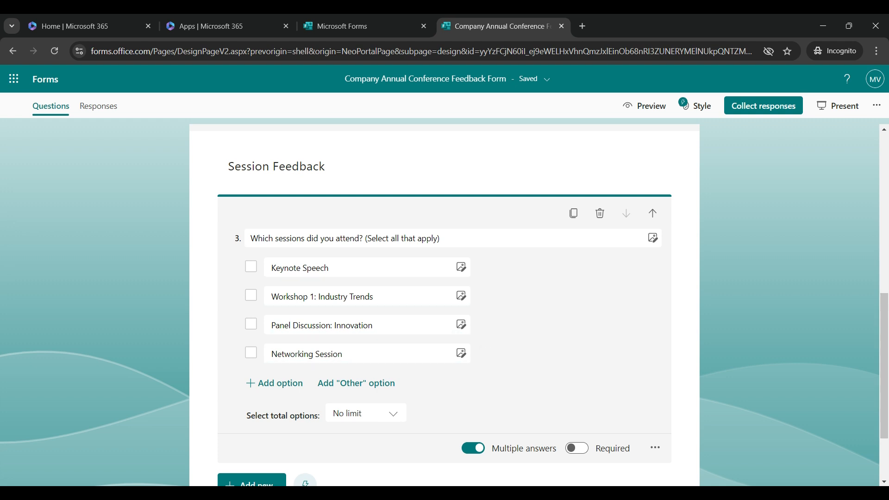
scroll(444, 301, down, 1)
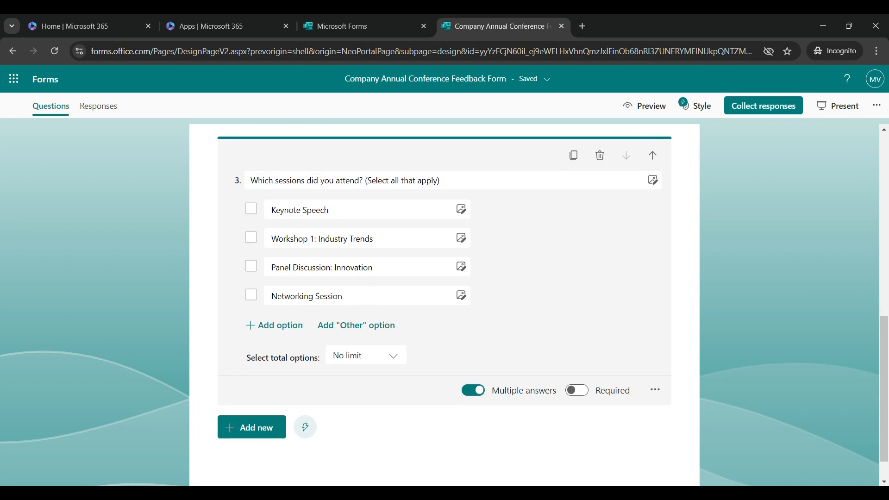
click(577, 390)
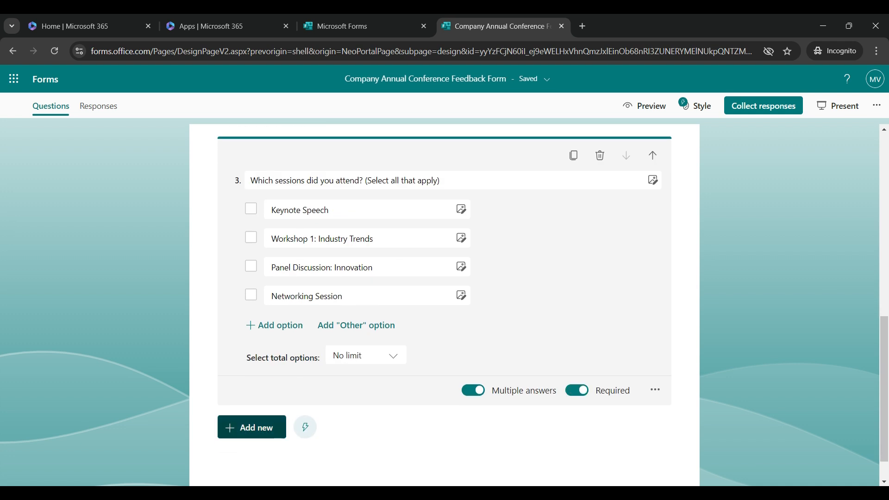
click(252, 427)
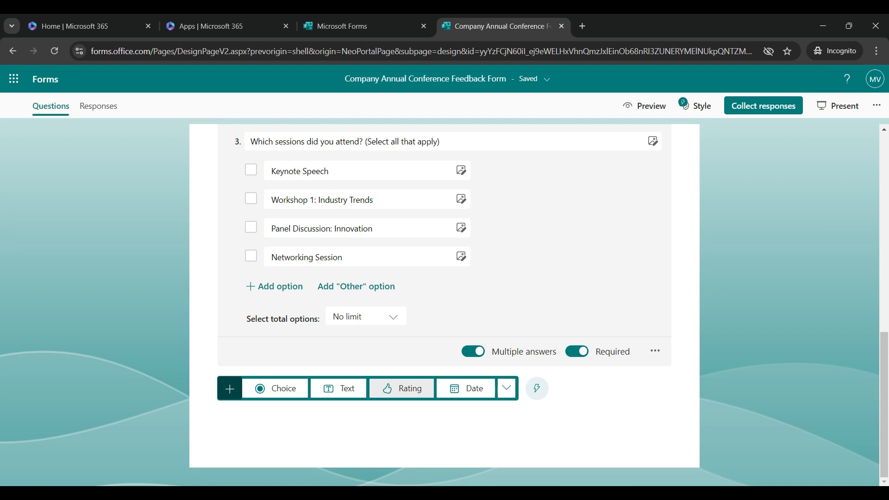
Add rating question 4 on session quality, trying 10 levels before keeping 5.
click(402, 388)
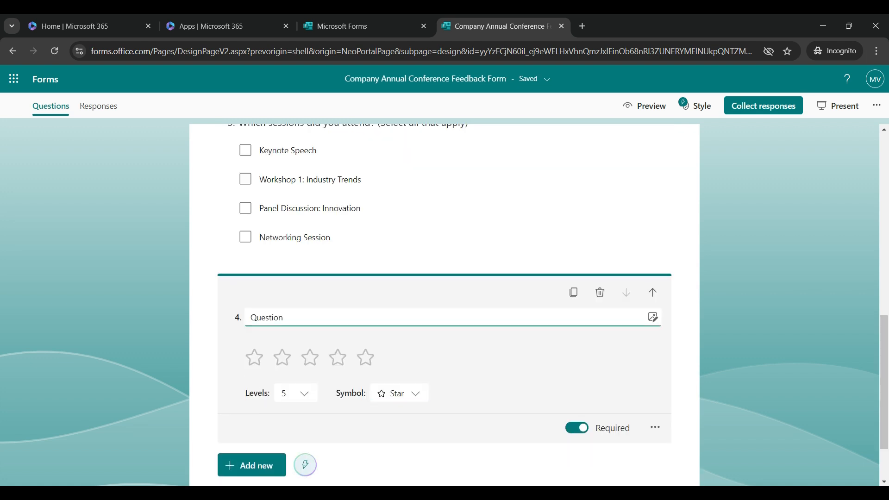
text(Please rate the quality of the sessions you attended." (1 to 5 stars))
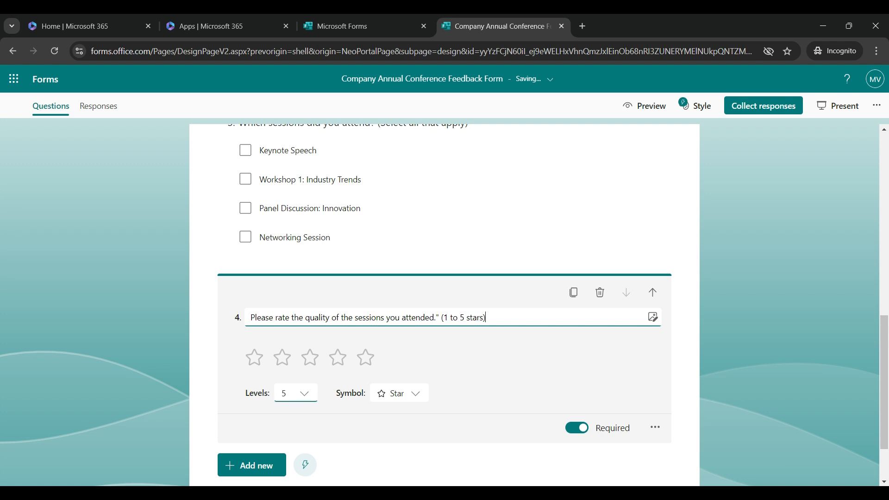
click(296, 393)
scroll(296, 333, down, 2)
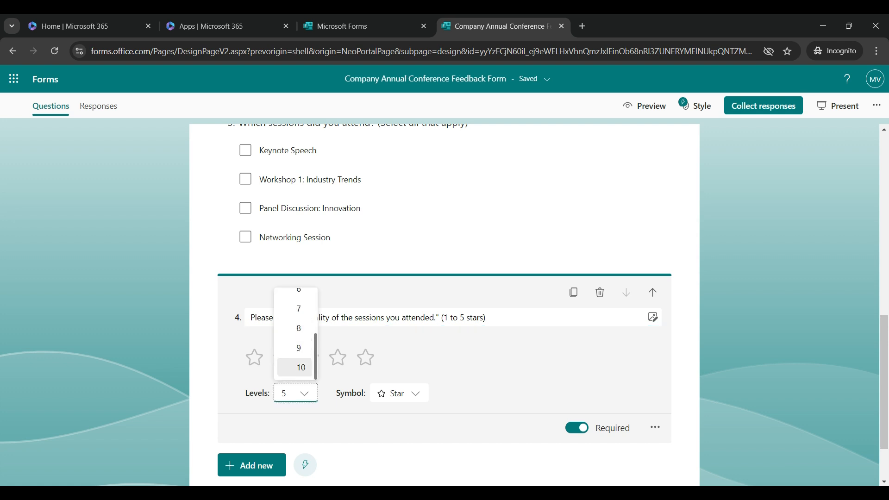
click(298, 367)
click(296, 393)
scroll(299, 327, up, 2)
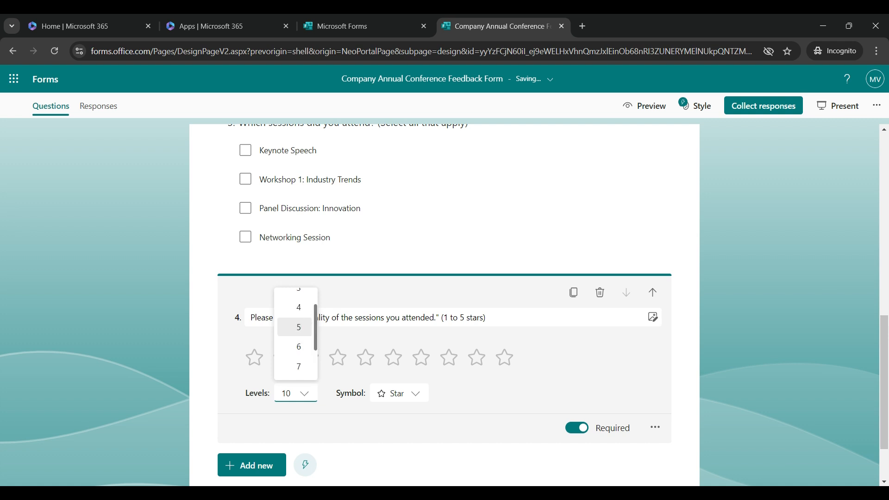
click(299, 327)
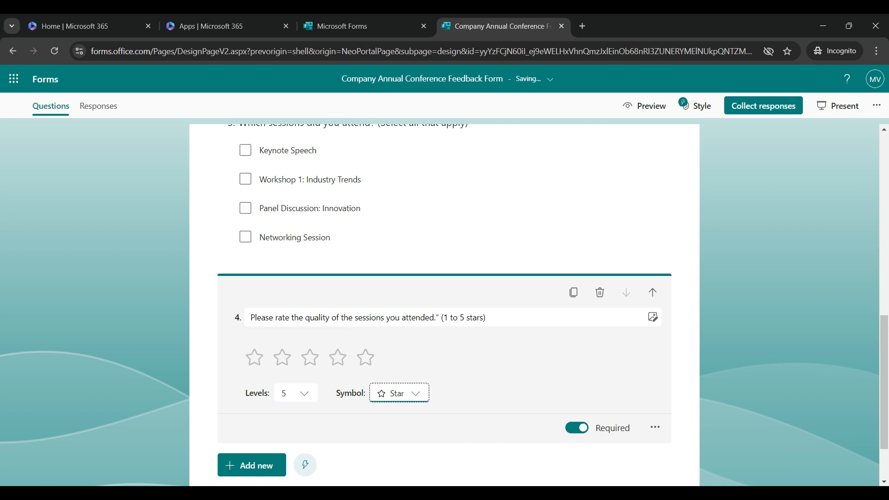
Try heart, number and ribbon symbols, then settle on stars for question 4.
click(399, 393)
click(398, 339)
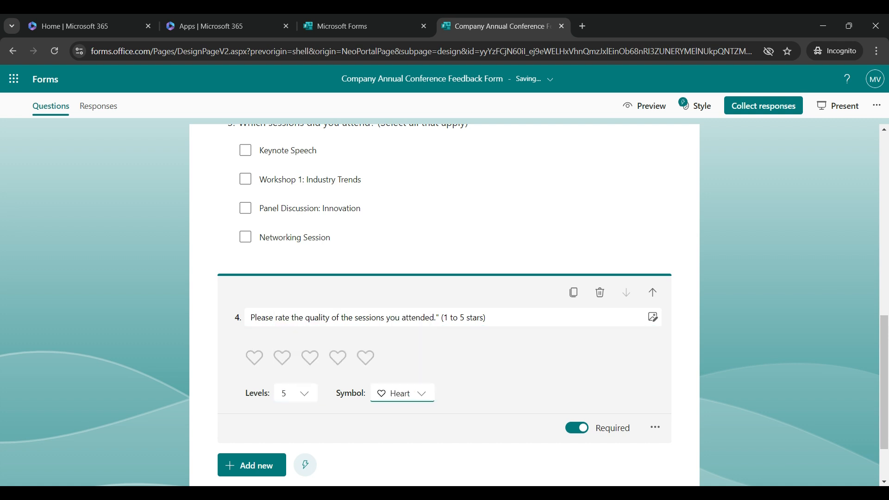
click(399, 393)
click(405, 320)
click(407, 386)
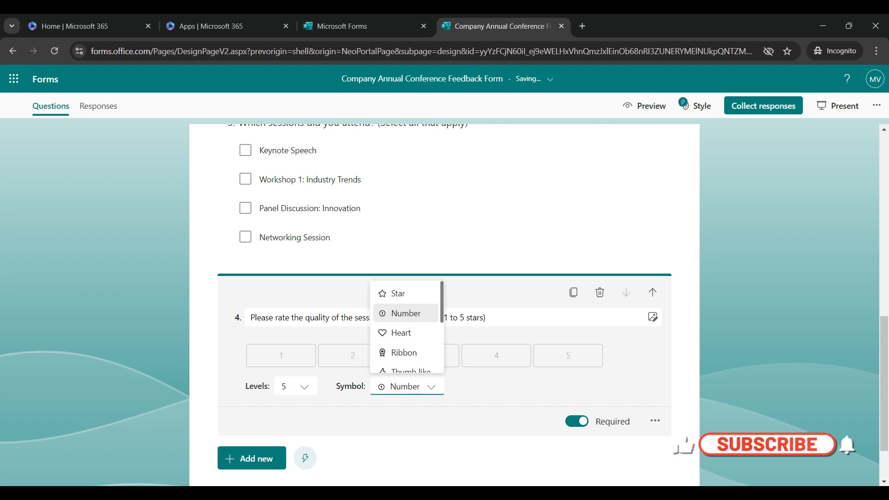
click(405, 351)
key(Return)
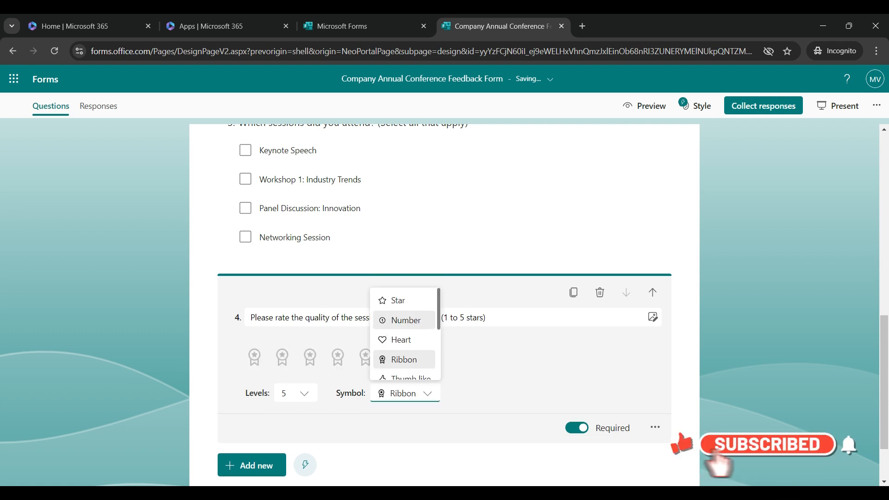
scroll(403, 333, down, 2)
scroll(404, 333, up, 2)
scroll(404, 305, down, 2)
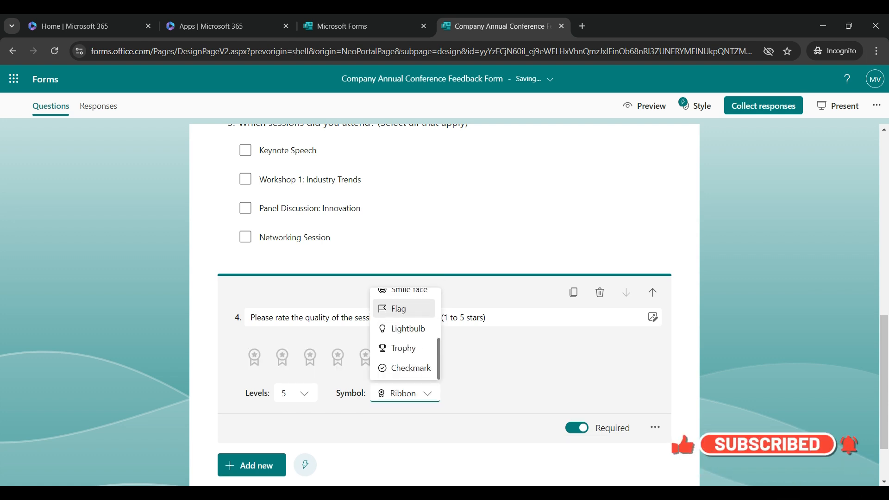
scroll(404, 324, up, 2)
click(403, 300)
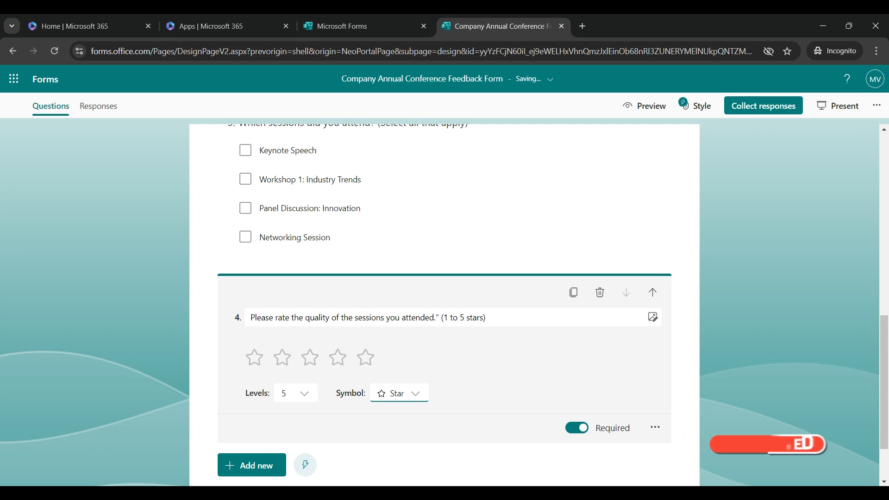
click(722, 338)
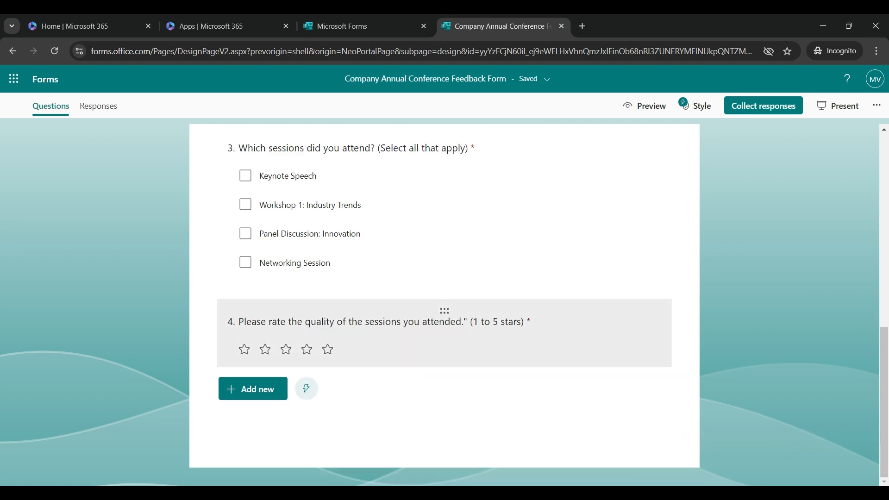
click(252, 388)
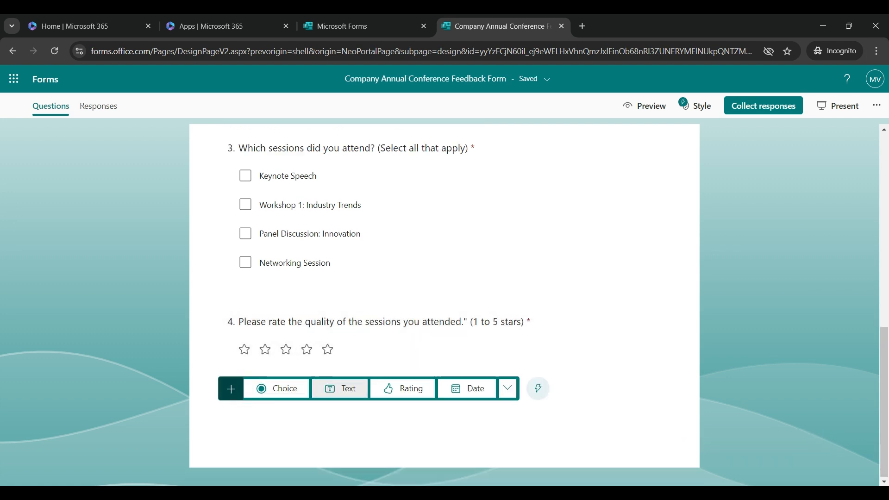
Create Text question 5, 'What was your favorite session, and why?', with Long answer on and Required off.
click(340, 388)
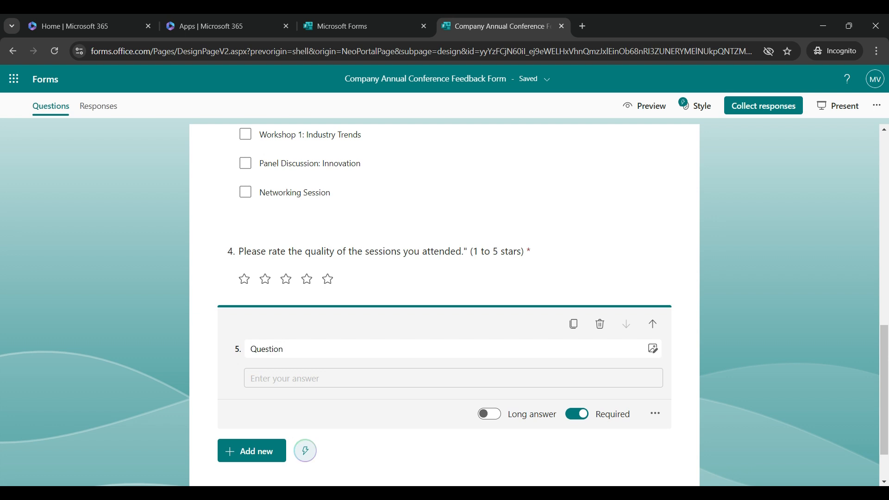
click(489, 414)
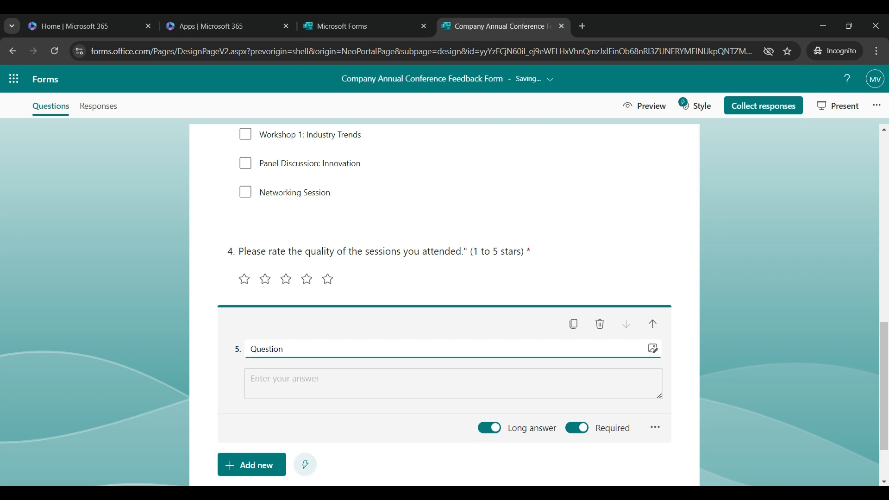
drag(283, 349, 250, 348)
text(What was your favorite session, and why)
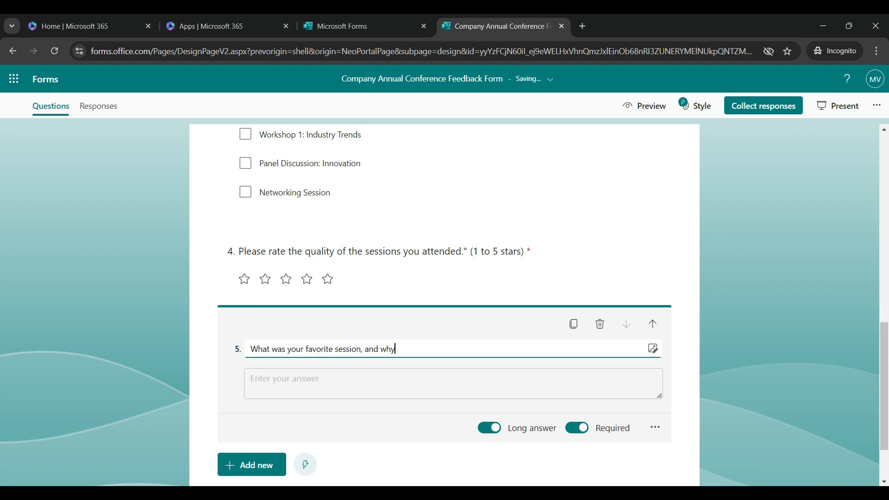
text(?)
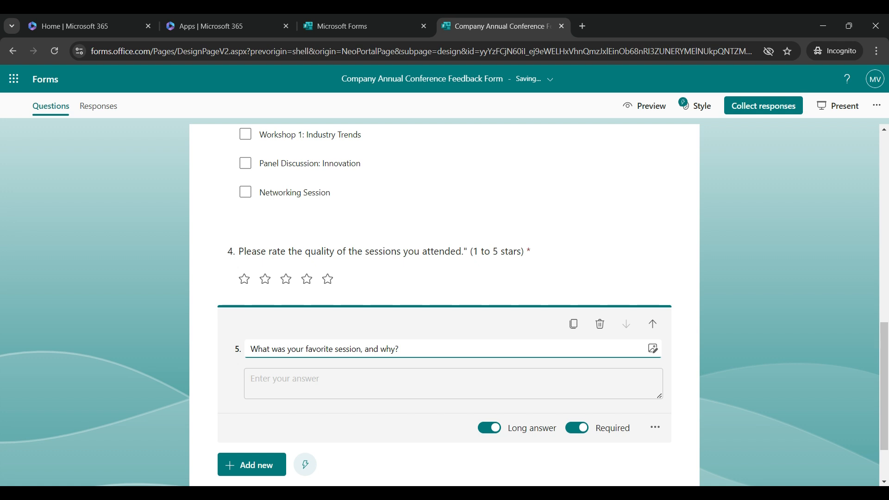
scroll(445, 305, down, 1)
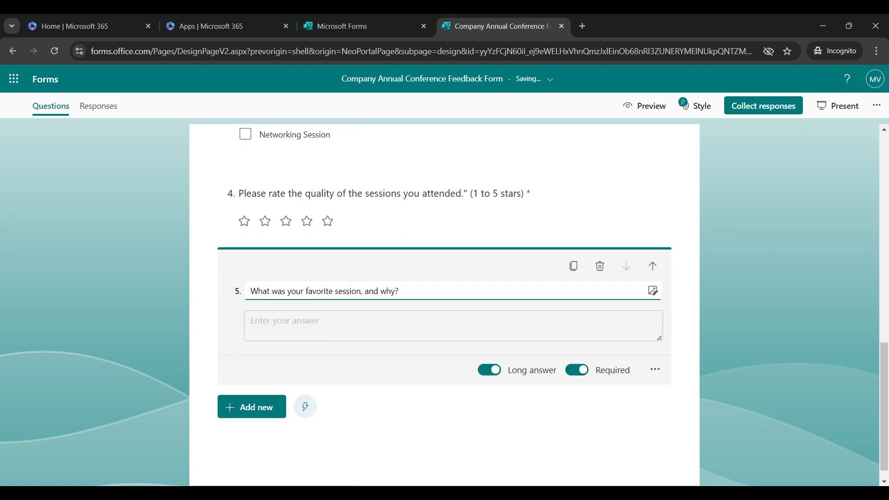
click(577, 370)
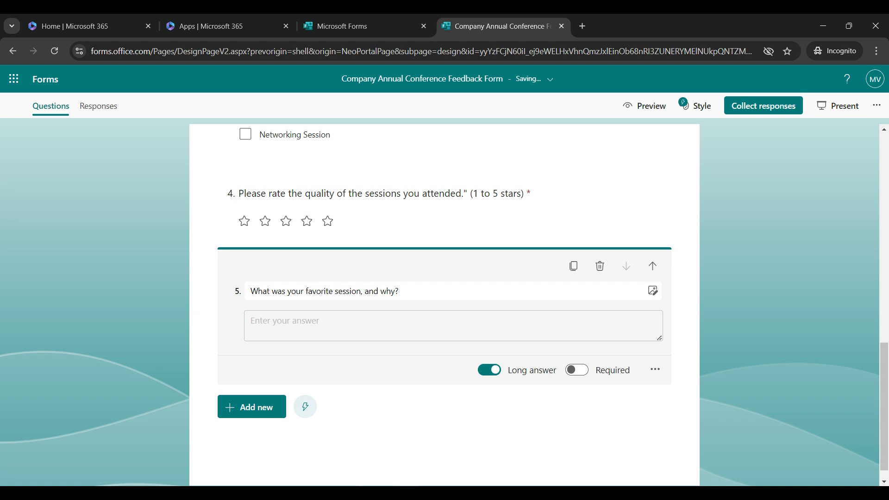
click(252, 407)
click(251, 388)
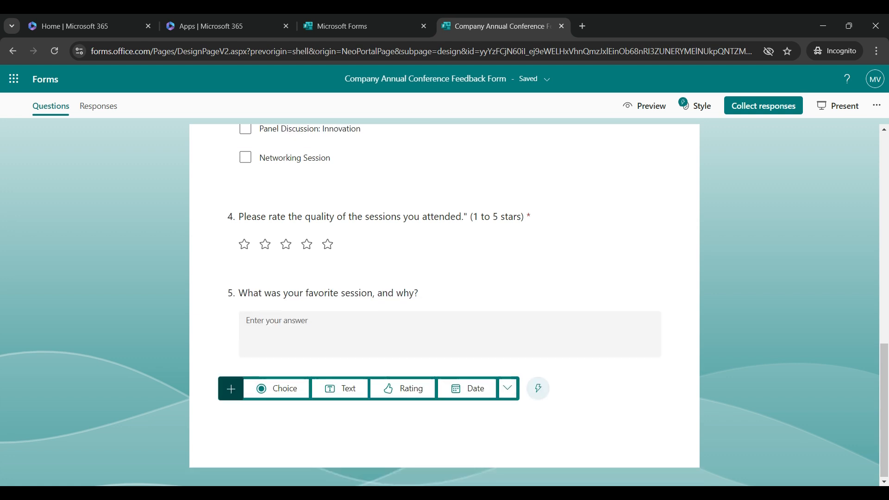
Insert a new section after question 5 and title it 'Speaker Feedback'.
click(507, 388)
click(540, 363)
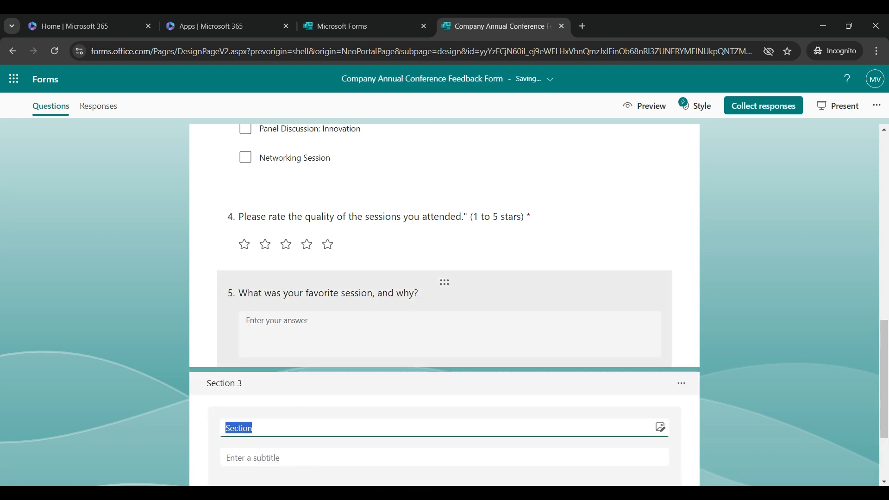
text(Speaker Feedback)
scroll(540, 363, down, 3)
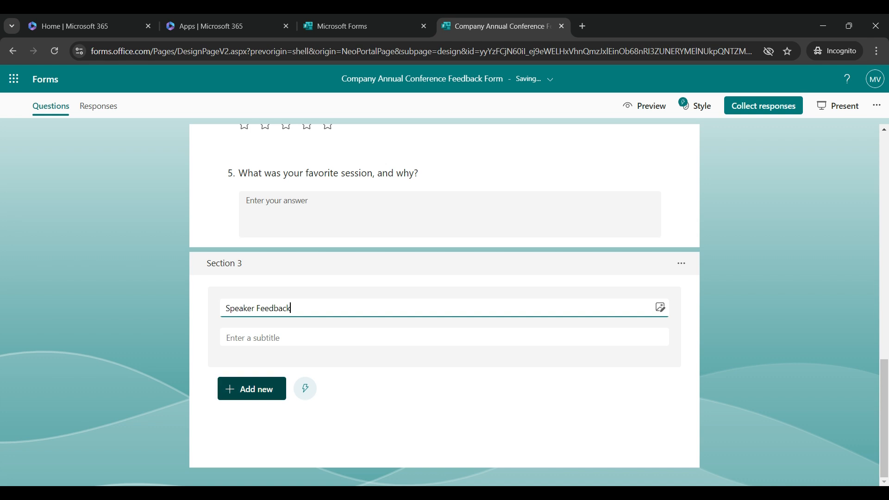
click(252, 389)
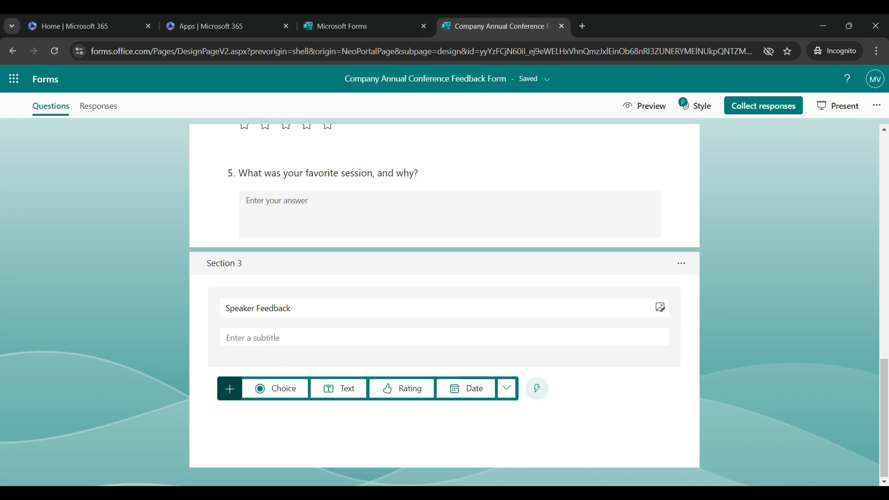
Add a Likert question, 'Please rate the following speakers on a scale of 1 to 5.', with statements Speaker 1 and Speaker 2.
click(507, 388)
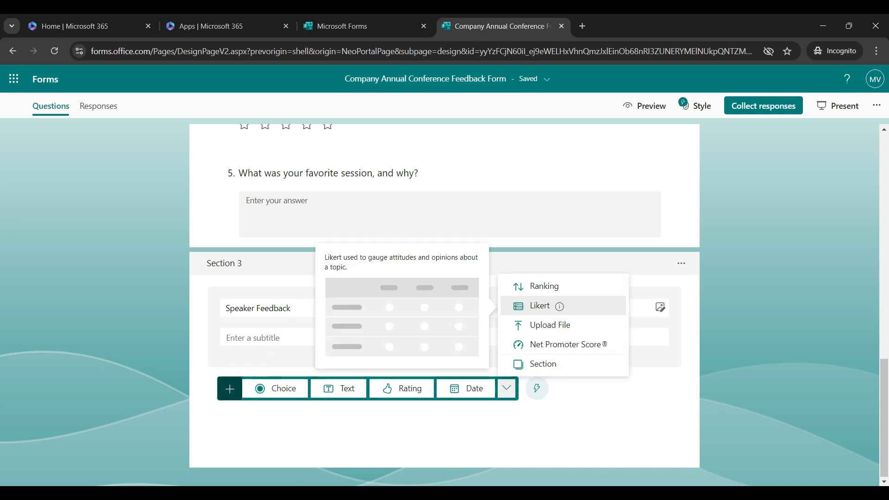
click(546, 306)
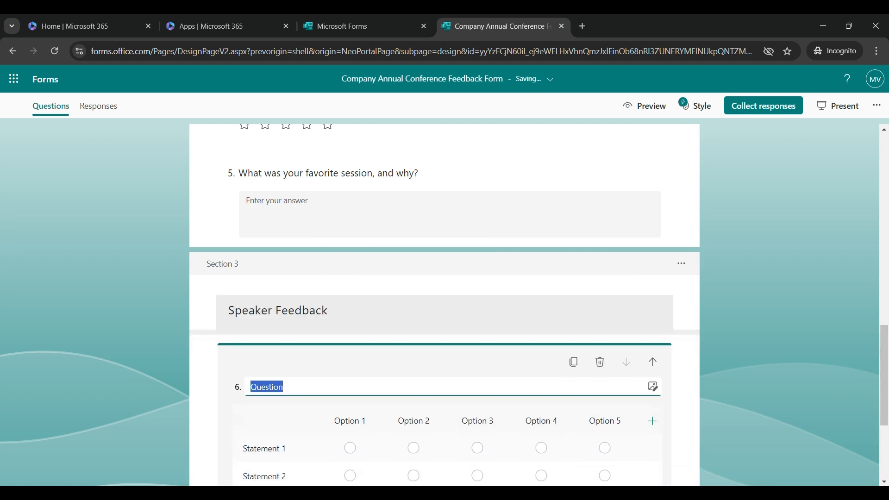
text(Please rate the following speakers on a scale of 1 to 5.)
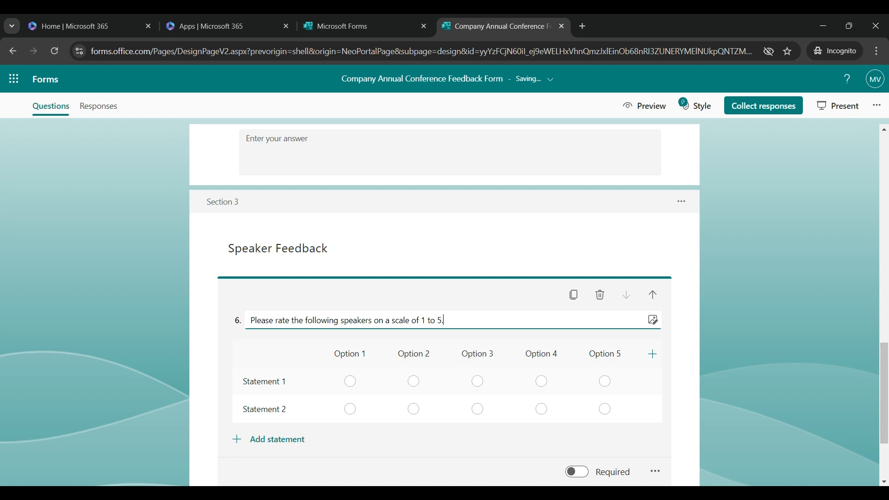
click(264, 381)
text(Speaker 1)
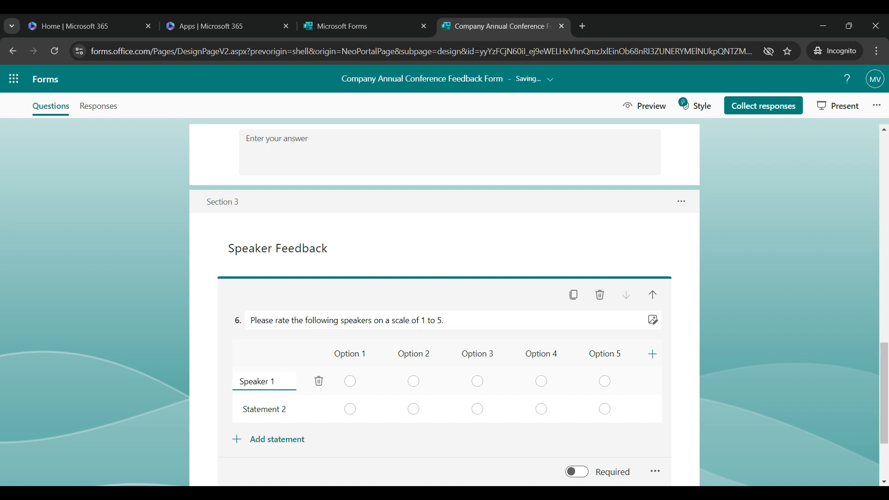
click(264, 409)
text(Speaker 2)
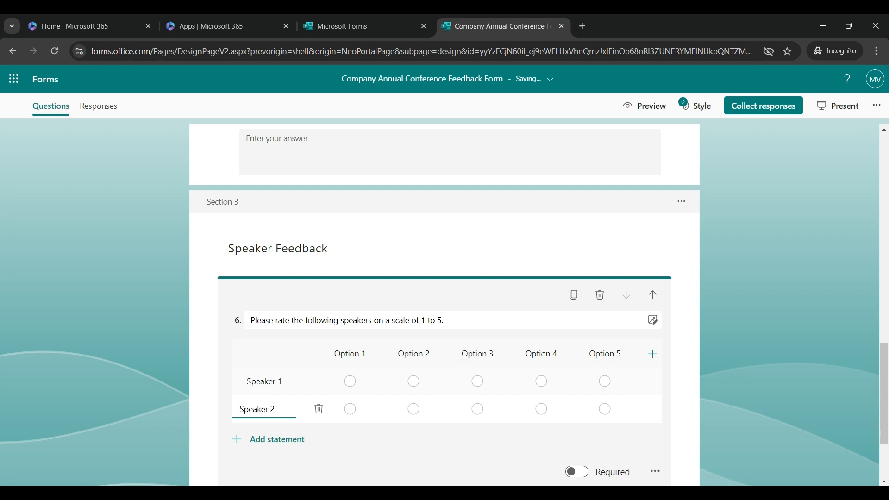
key(Tab)
key(Tab)
Relabel the five Likert rating columns as 1 through 5.
click(652, 354)
click(637, 353)
click(349, 354)
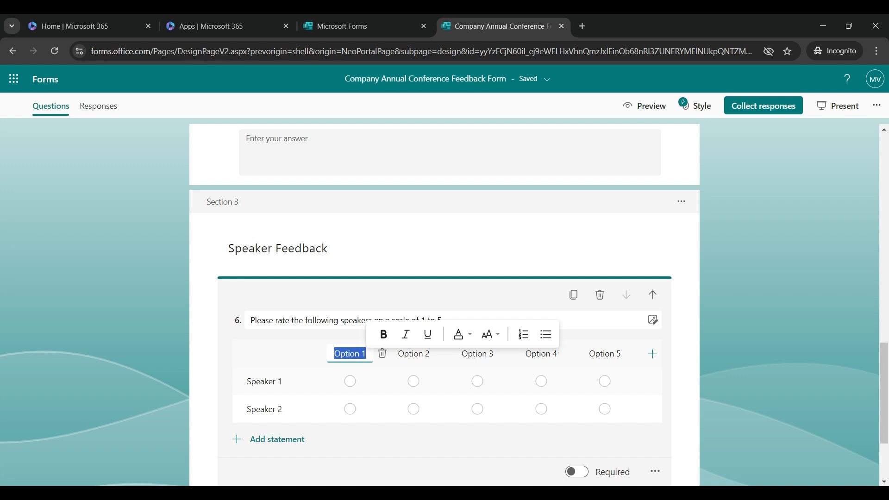
text(1)
key(Tab)
drag(412, 354, 425, 354)
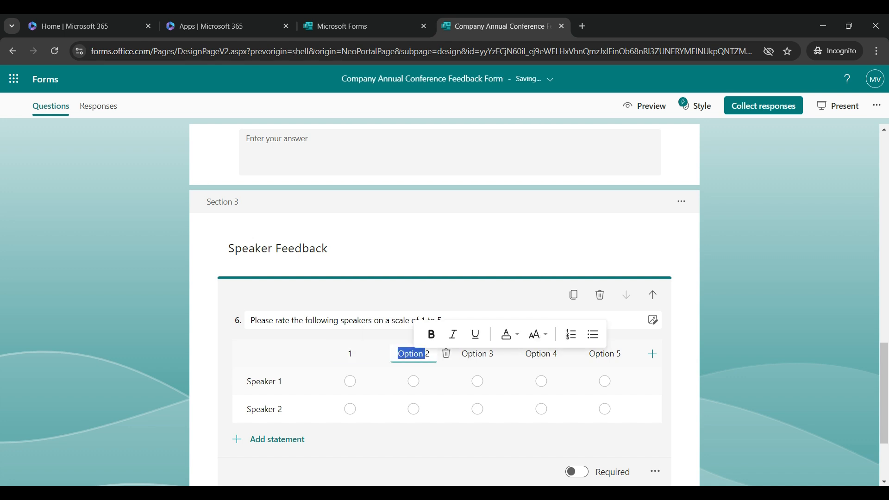
key(BackSpace)
key(Tab)
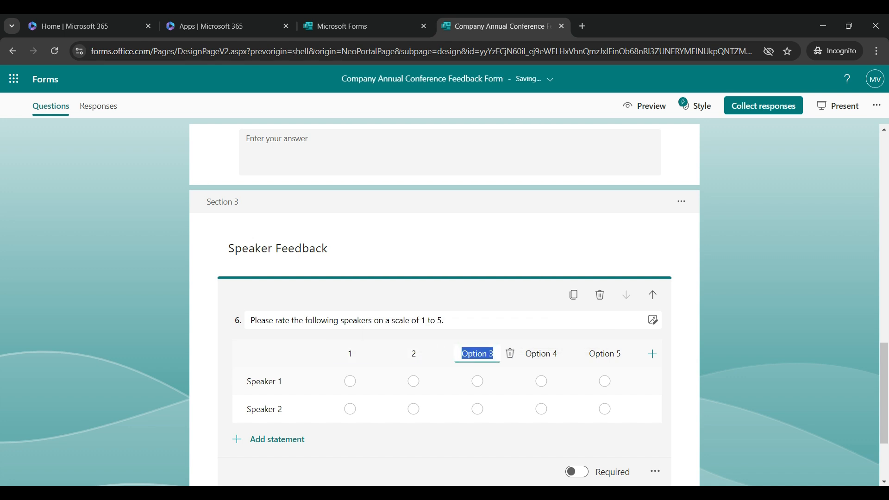
text(3)
key(Tab)
key(shift+Left)
key(shift+Left)
key(BackSpace)
key(Tab)
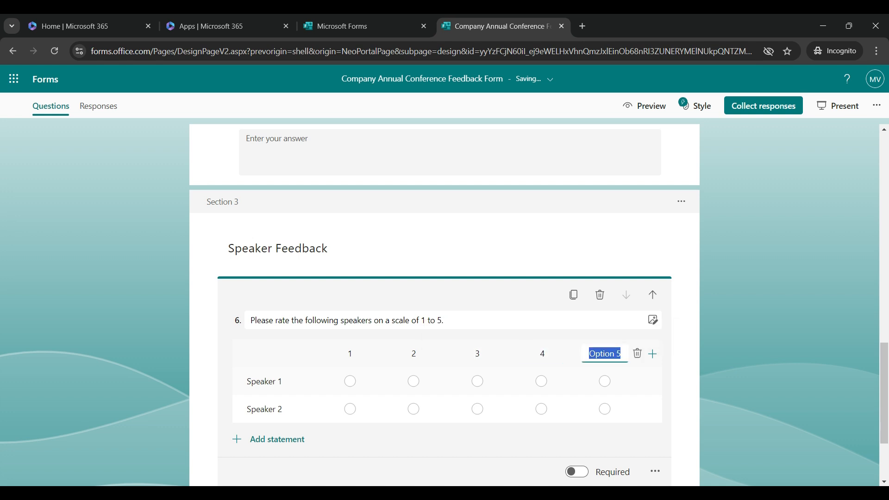
key(shift+Left)
key(shift+Left)
key(BackSpace)
key(BackSpace)
key(BackSpace)
key(BackSpace)
key(BackSpace)
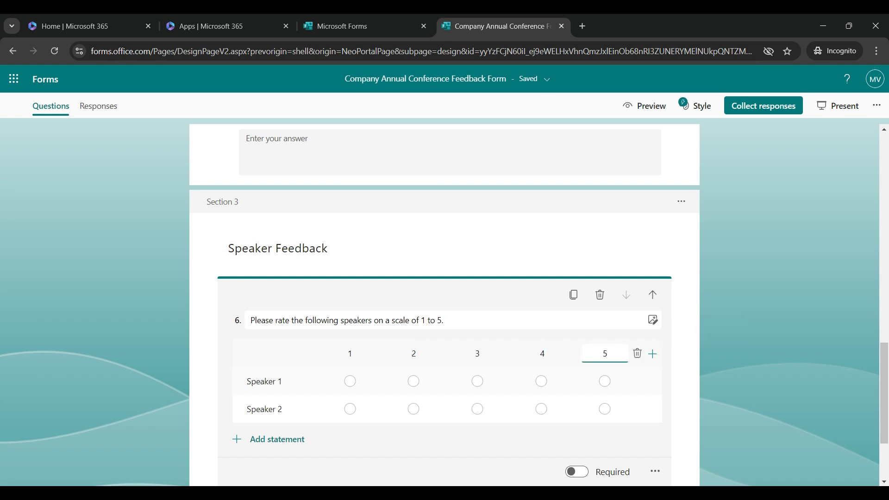
Append '(Where 5 is the best)' to the title and add statements Speaker 3 and Speaker 4.
click(445, 320)
text((Where 5 is the b)
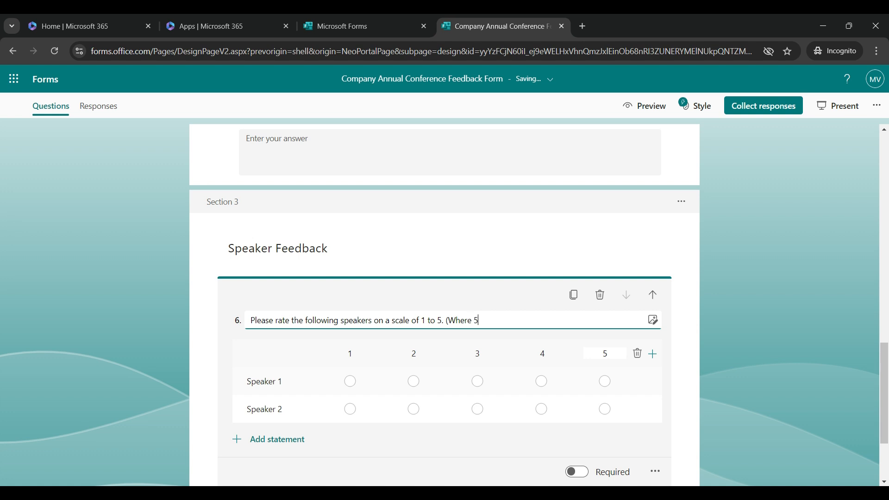
text(est))
scroll(444, 305, down, 1)
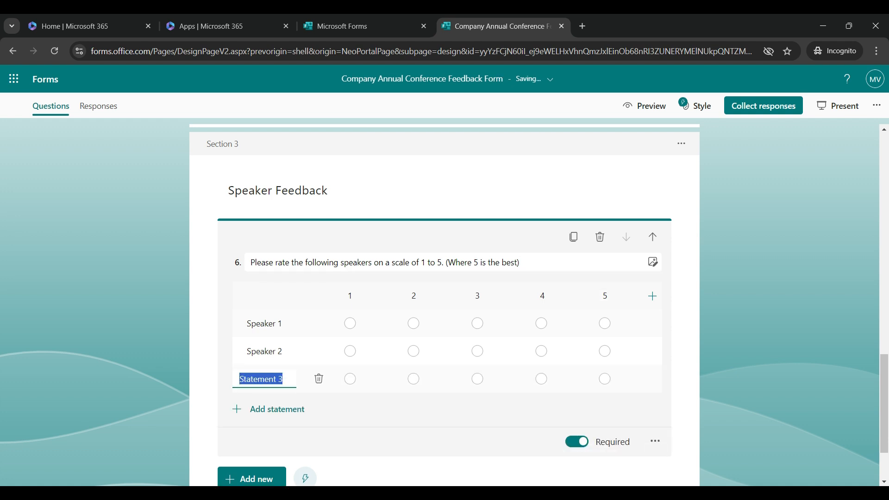
text(Speaker 3)
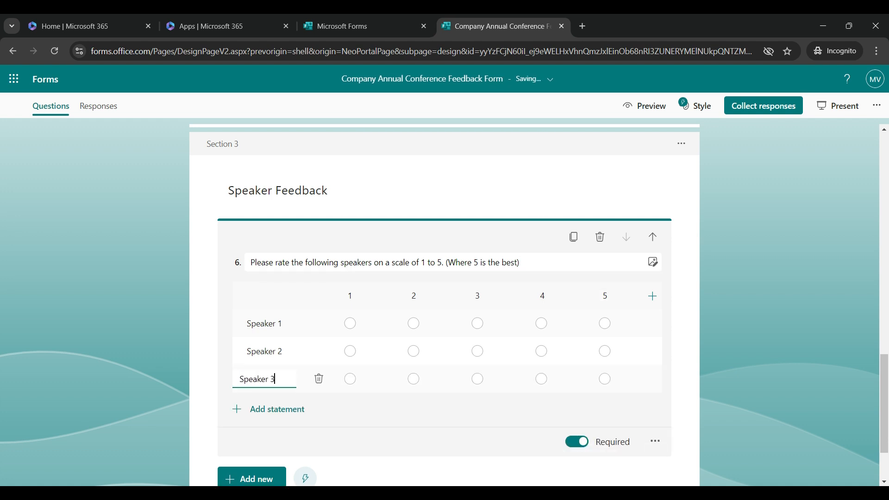
key(Return)
text(S)
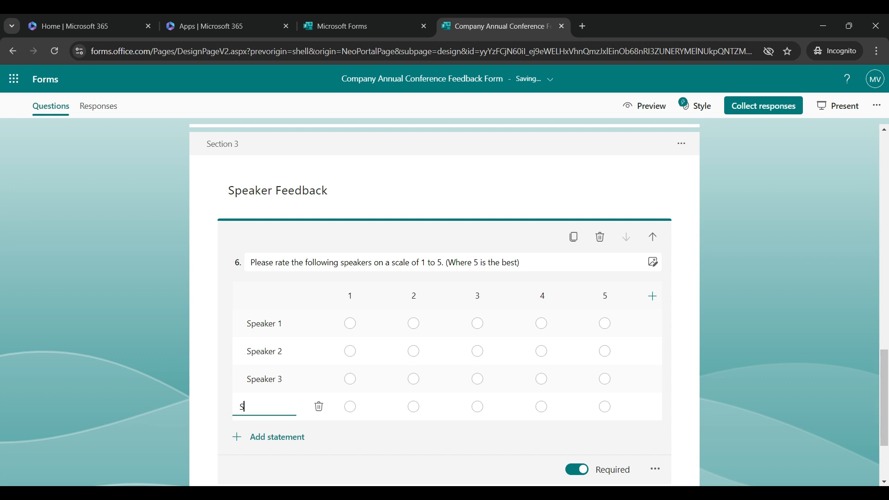
text(peaker 4)
key(Escape)
scroll(445, 389, up, 13)
scroll(444, 389, down, 4)
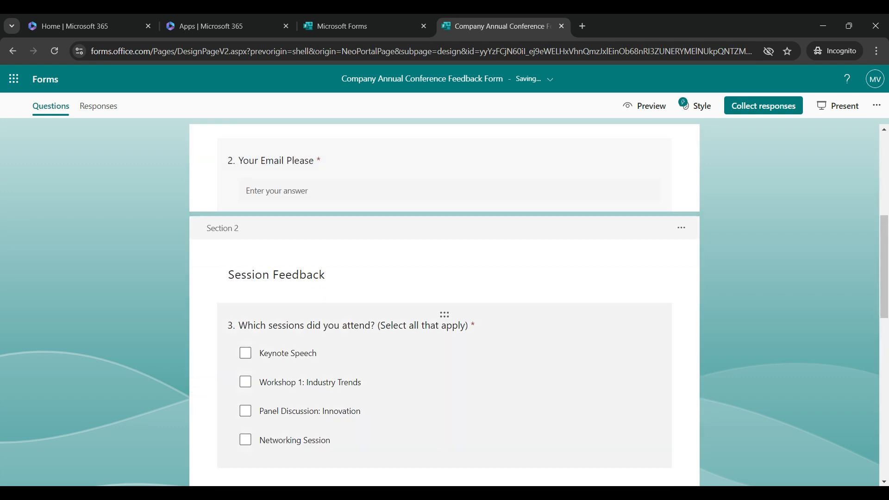
scroll(444, 305, down, 10)
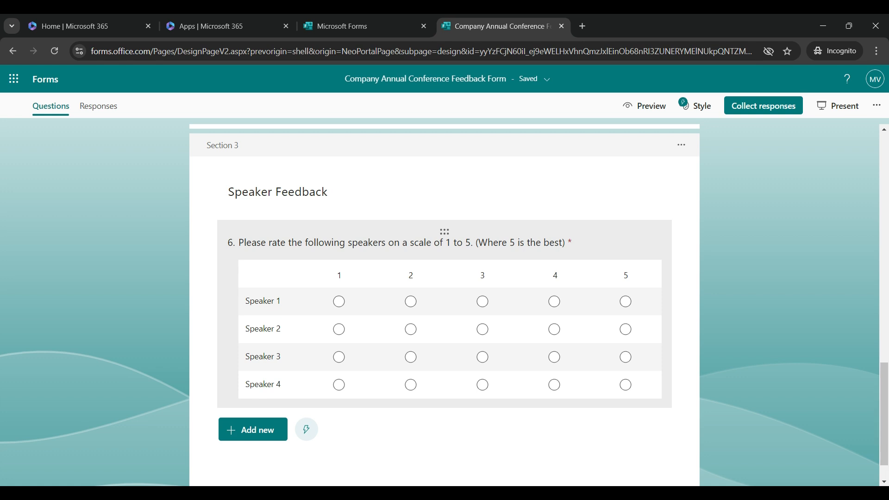
scroll(445, 305, down, 1)
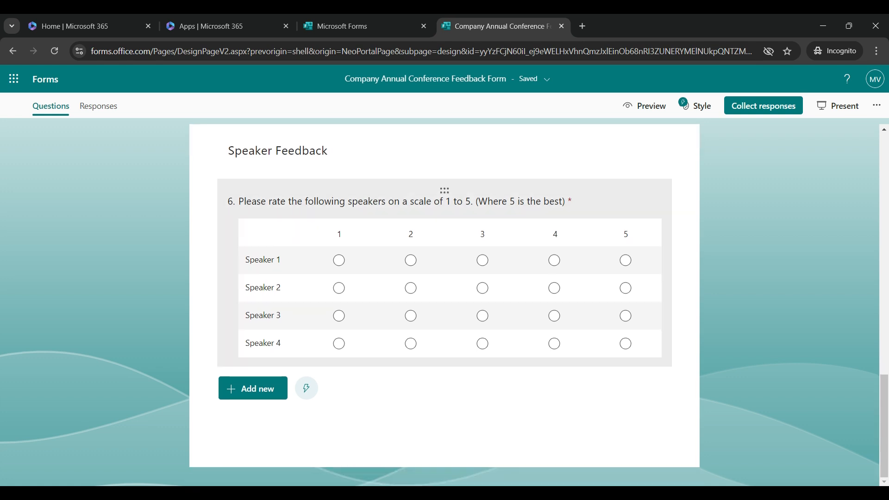
Add optional text question 7, 'Any additional comments on the speakers?'.
click(253, 389)
click(339, 388)
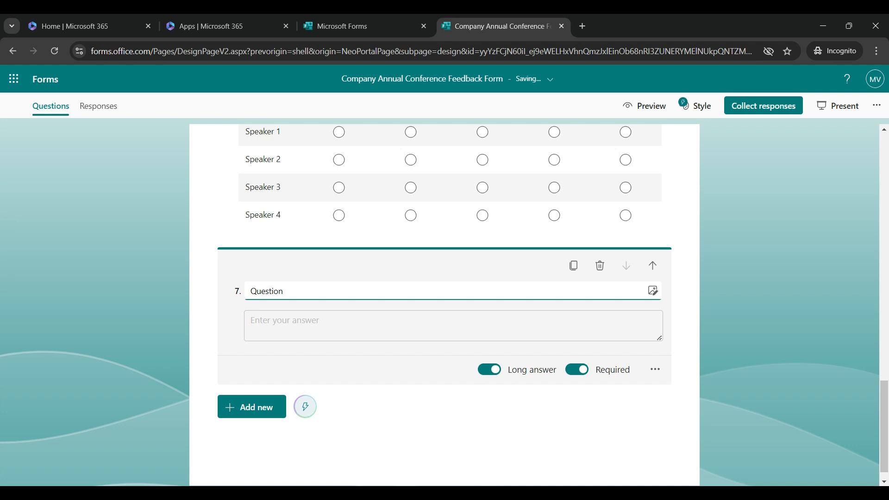
key(ctrl+a)
text(Any additional comments on the speakers?)
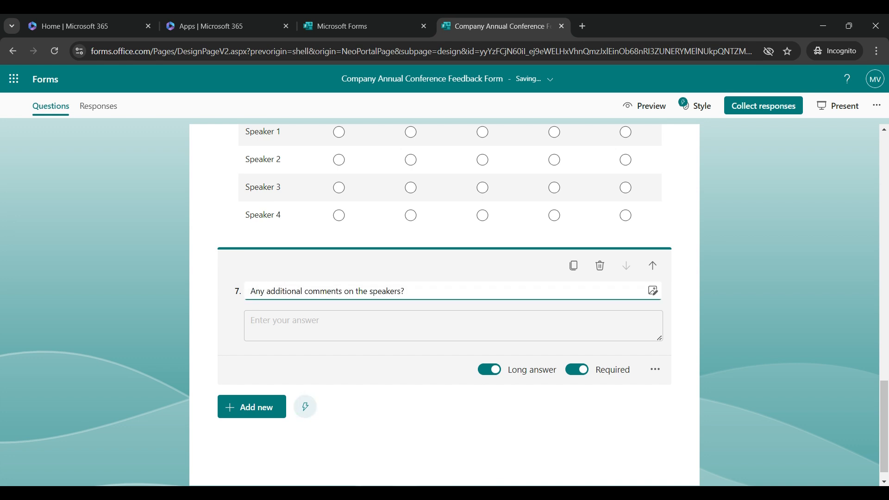
click(577, 370)
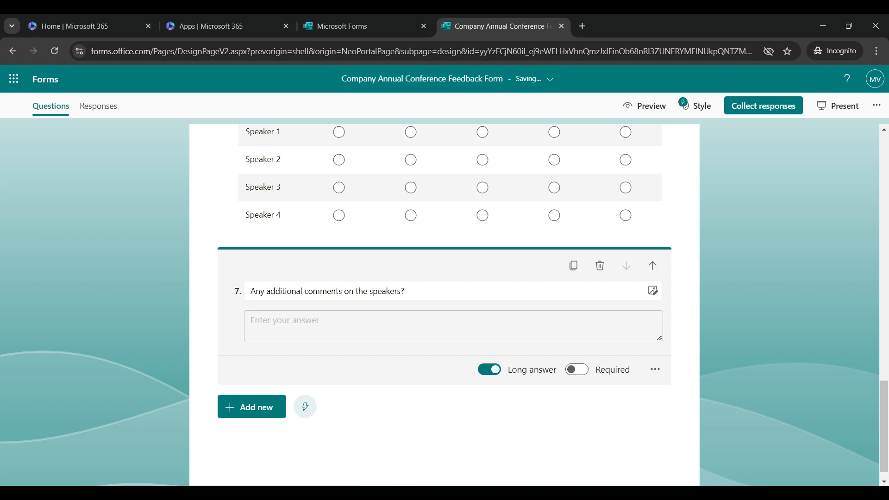
click(389, 424)
Add Section 4 titled 'Suggestions for Future Events'.
click(259, 389)
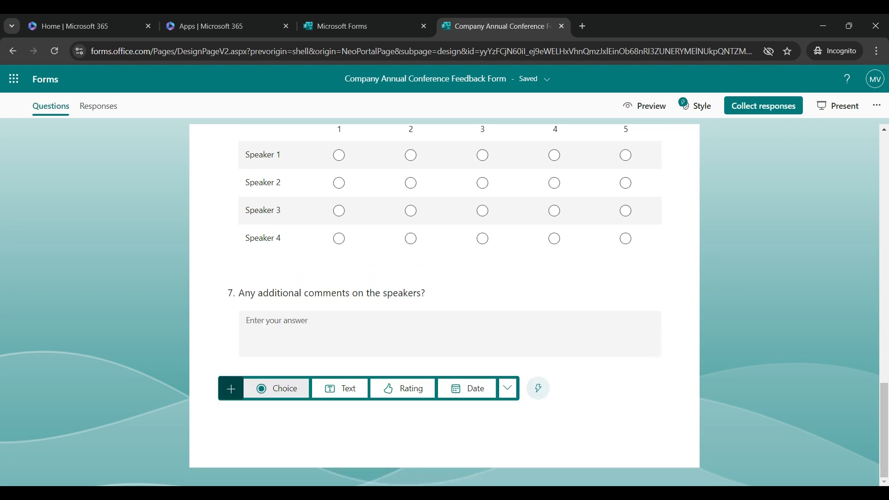
click(508, 387)
click(542, 363)
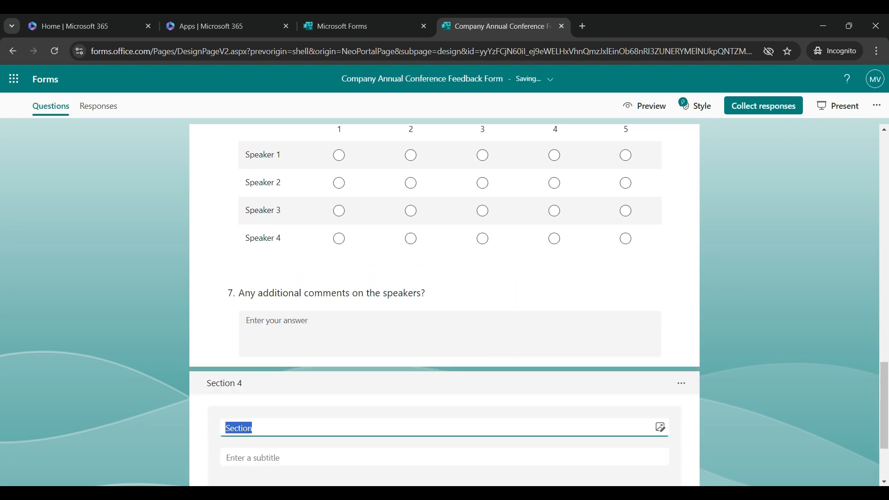
text(Suggestions for Future Events)
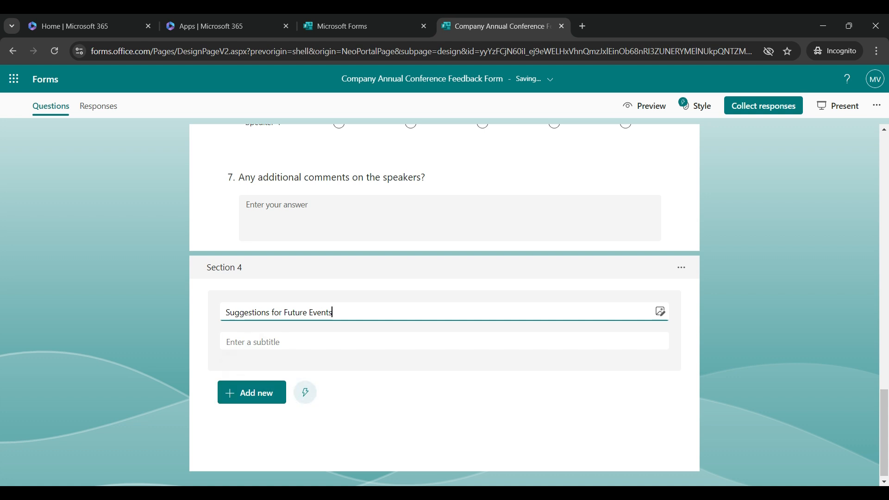
Add text question 8, 'What topics or speakers would you like to see at future events?'.
click(252, 393)
click(338, 392)
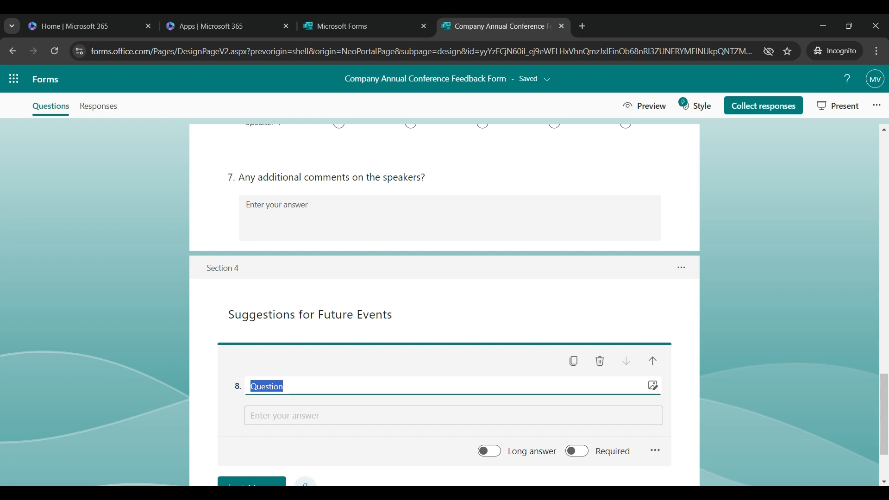
text(What topics or speakers would you like to see at future events?)
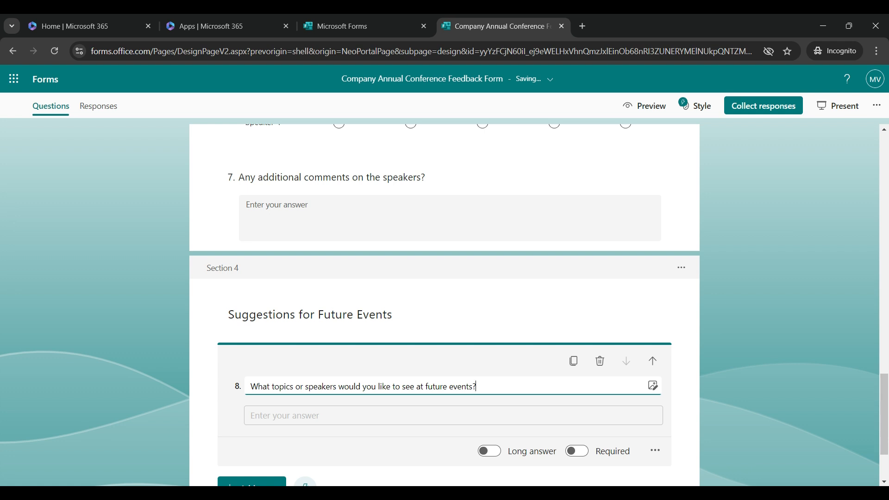
scroll(445, 305, down, 1)
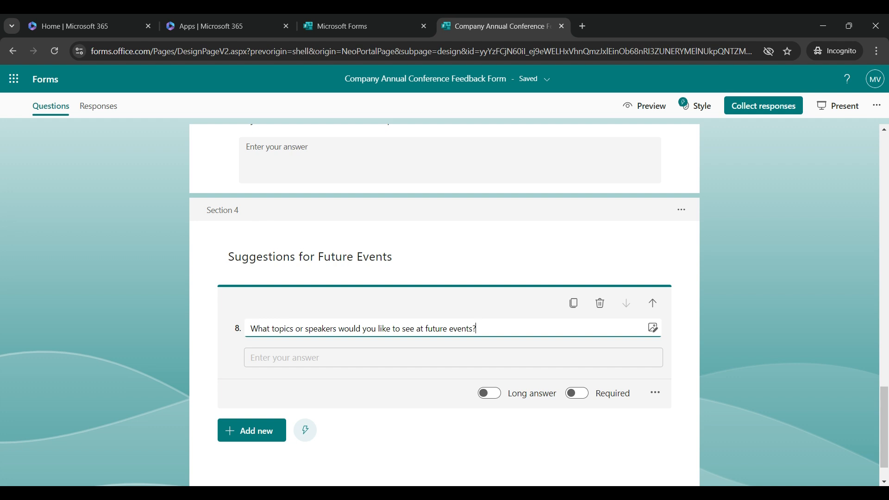
Add multiple-choice question 9 on preferred conference formats with options In Person, Virtual (Online), Hybrid.
scroll(275, 391, down, 1)
click(251, 389)
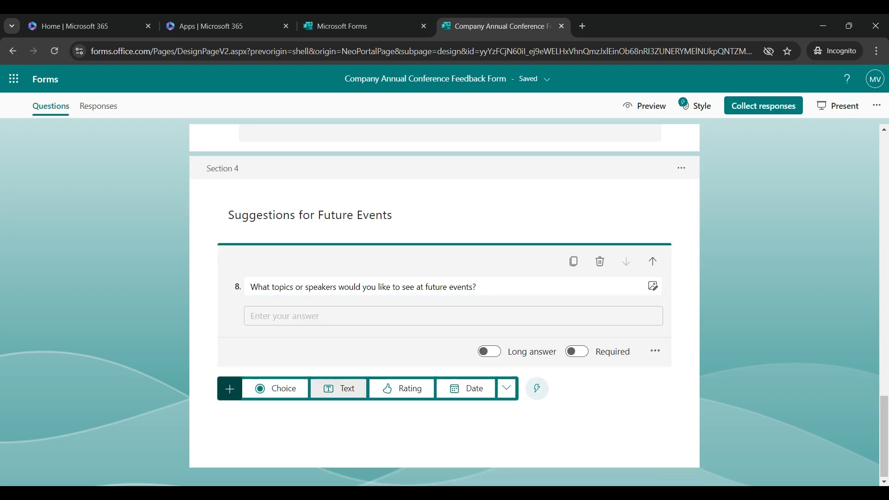
click(275, 389)
text(Which of the following formats would you prefer for future conferences? (Select all that apply))
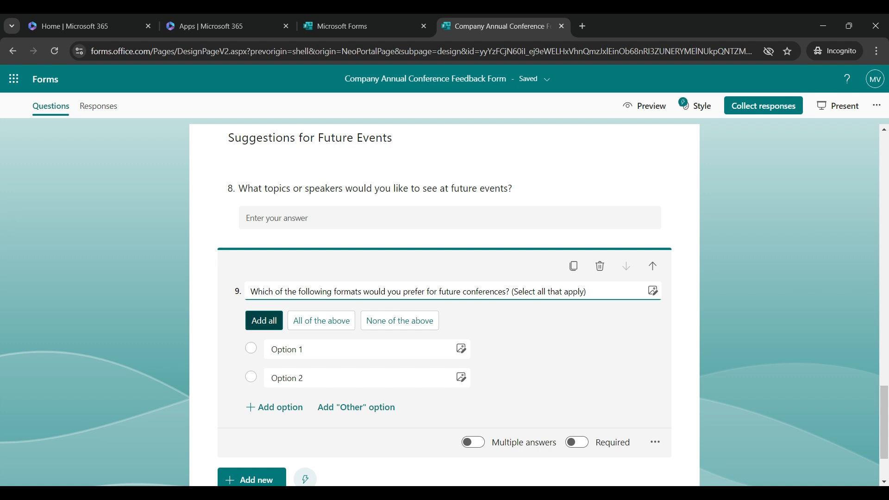
click(296, 349)
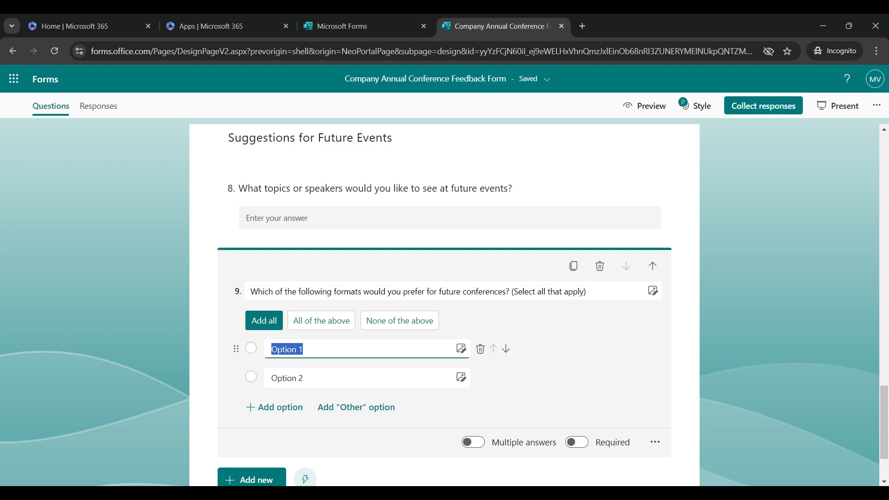
text(In Person)
key(Tab)
key(Tab)
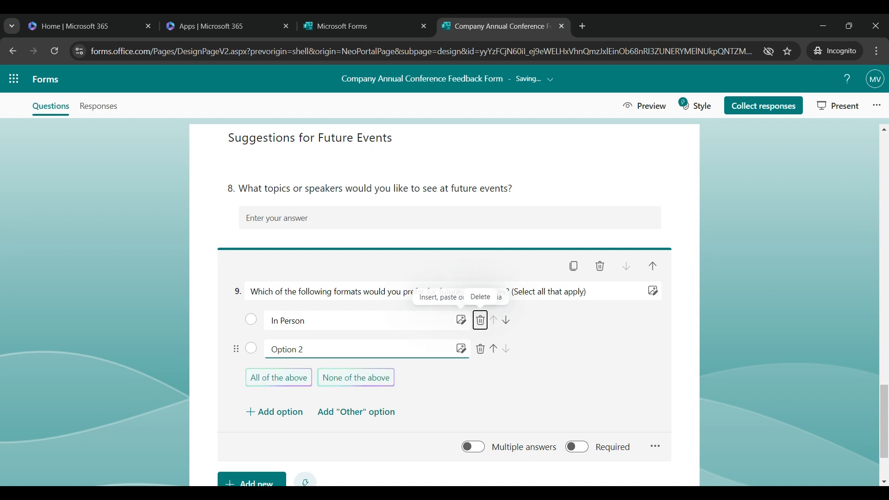
key(Tab)
key(Tab)
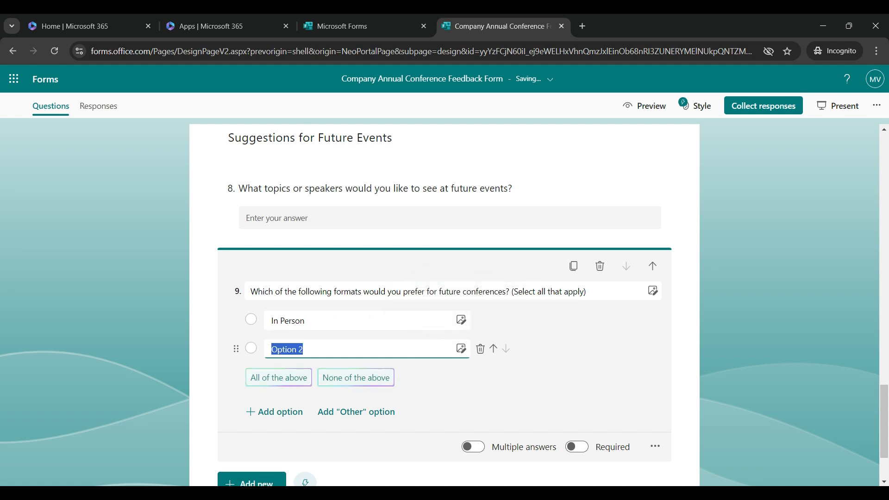
text(Virtual)
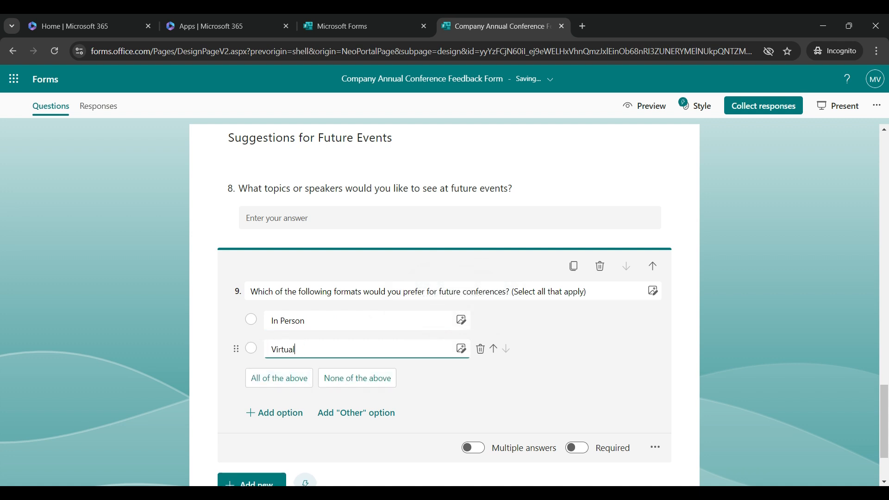
text( ()
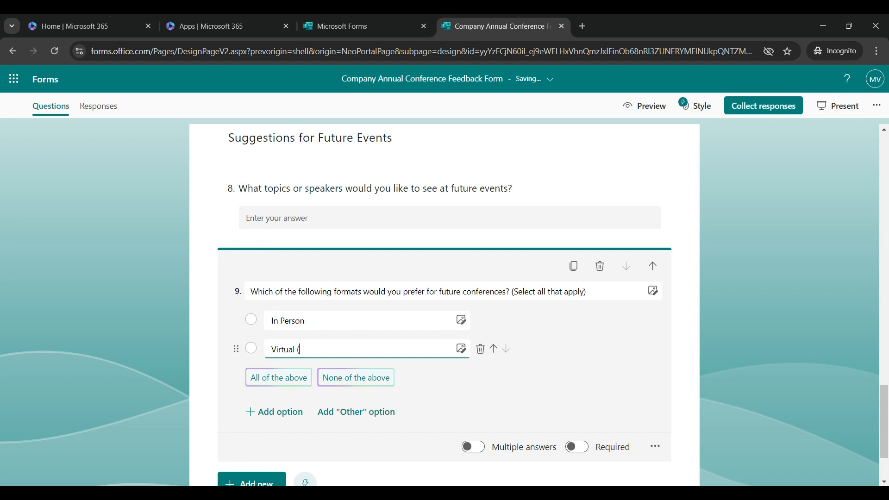
text(Online))
key(Return)
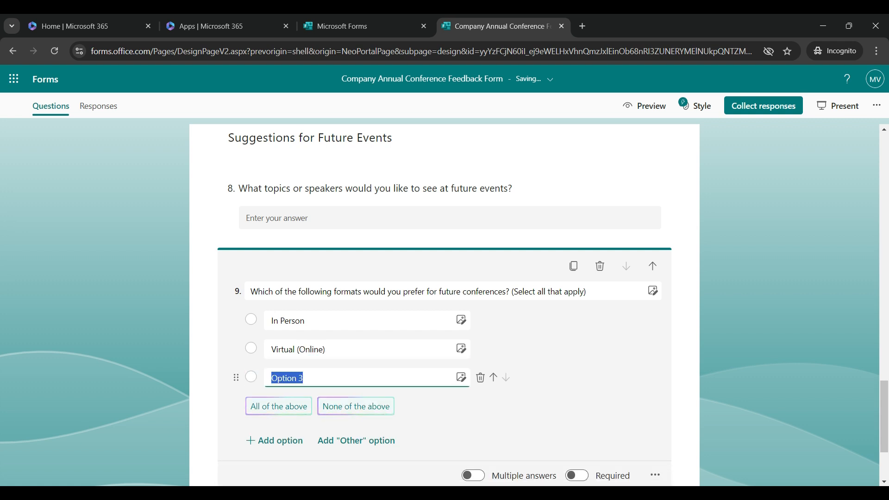
text(Hybrid)
scroll(444, 306, down, 1)
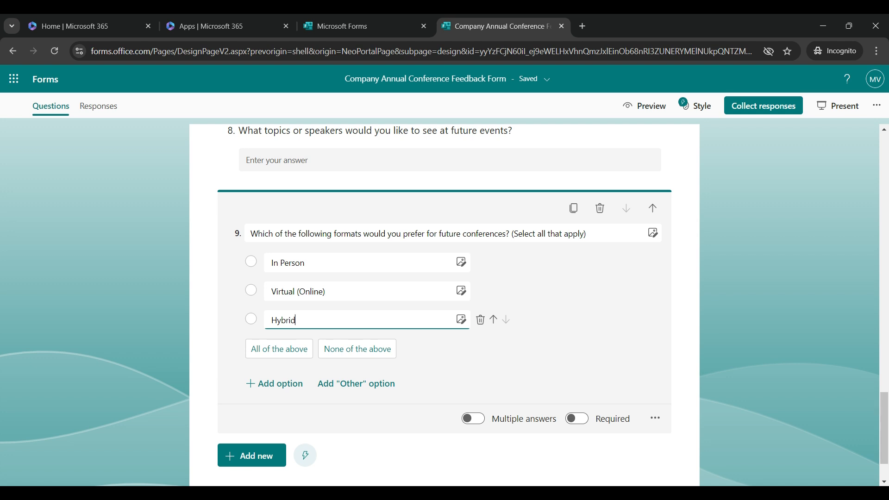
scroll(444, 306, down, 1)
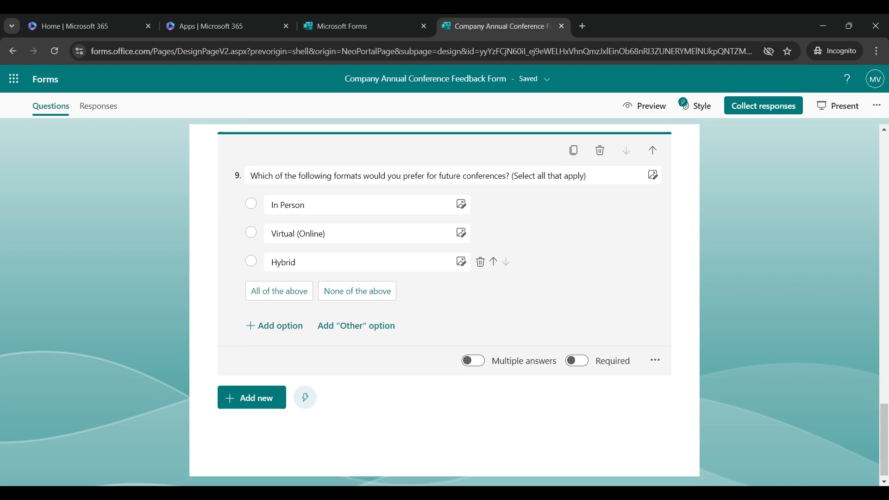
Remove the '(Select all that apply)' note so question 9's title ends at 'conferences?'.
click(445, 431)
click(445, 241)
click(597, 262)
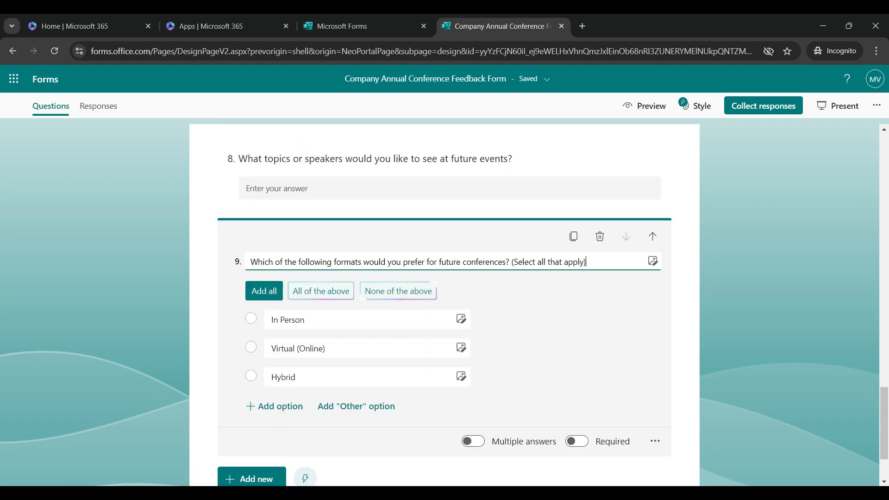
key(BackSpace)
key(BackSpace)
key(BackSpace)
key(BackSpace)
key(BackSpace)
key(BackSpace)
key(BackSpace)
key(BackSpace)
key(BackSpace)
key(BackSpace)
key(BackSpace)
key(BackSpace)
key(BackSpace)
key(BackSpace)
key(BackSpace)
key(BackSpace)
key(BackSpace)
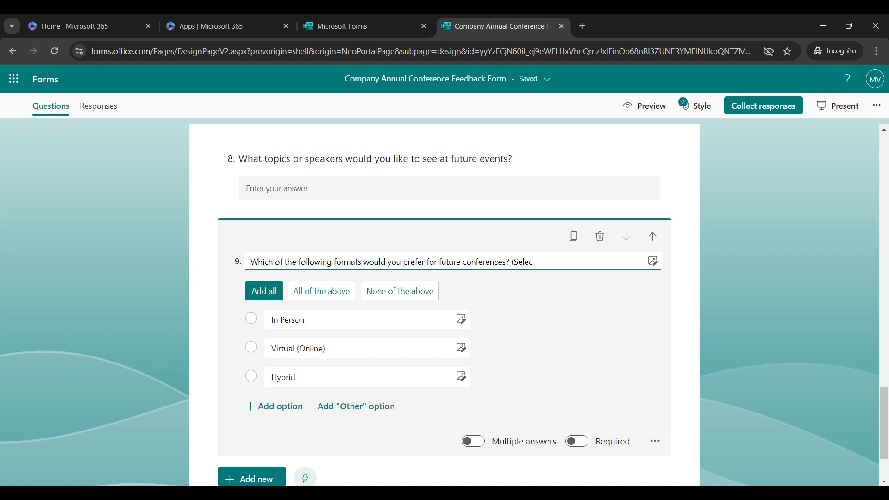
key(BackSpace)
key(BackSpace)
key(BackSpace)
key(BackSpace)
key(BackSpace)
key(BackSpace)
key(BackSpace)
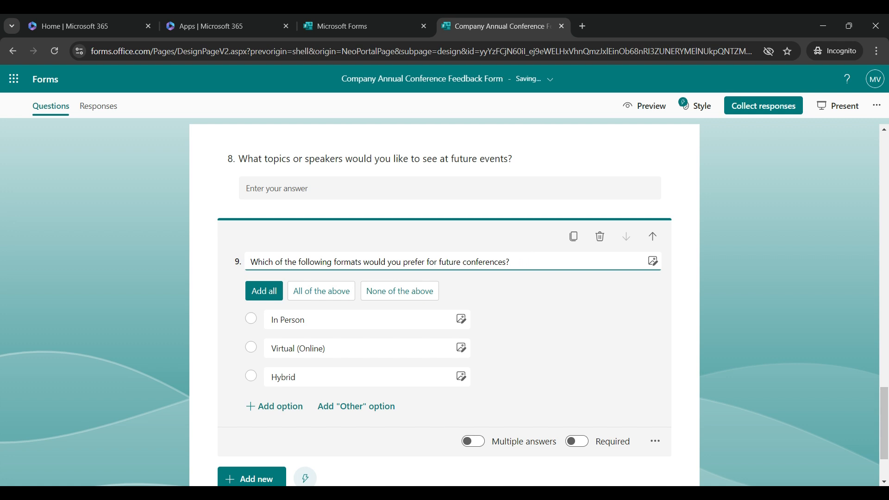
key(Escape)
Add Section 5 titled 'Optional Sections' and bring up the additional question types list.
key(Tab)
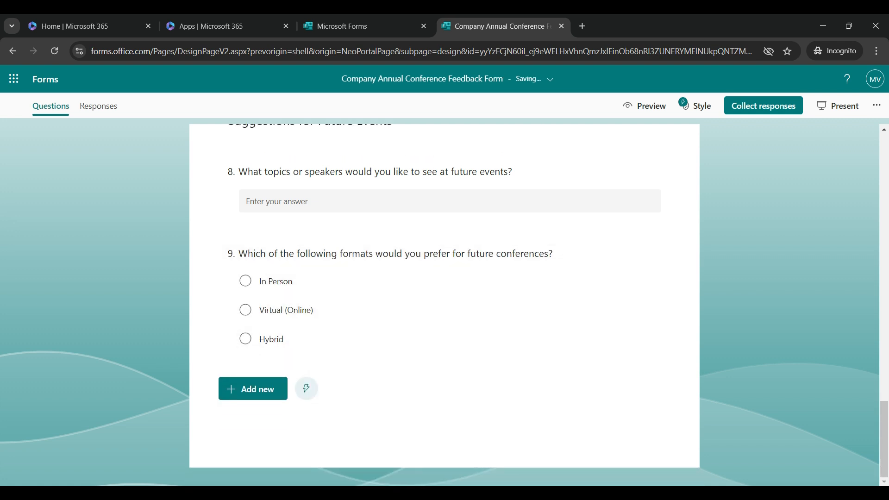
key(Return)
key(Tab)
key(Tab)
key(Tab)
key(Tab)
key(Return)
key(Up)
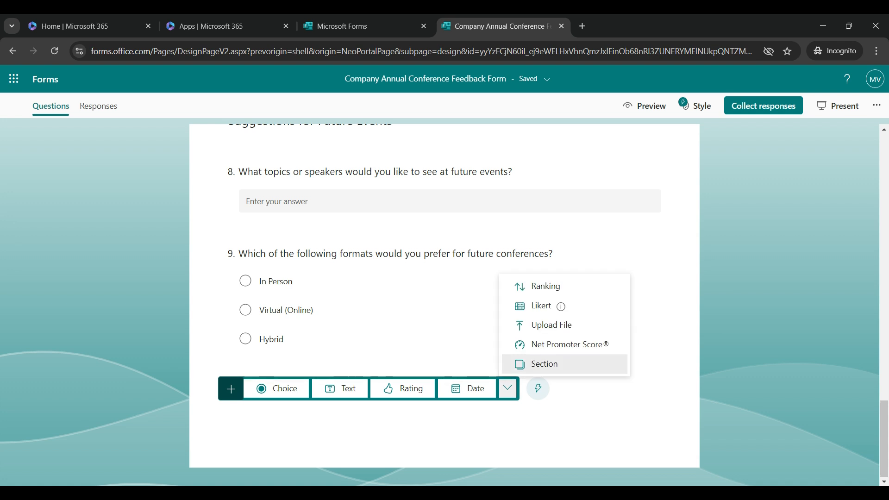
key(Return)
text(Optional Sections)
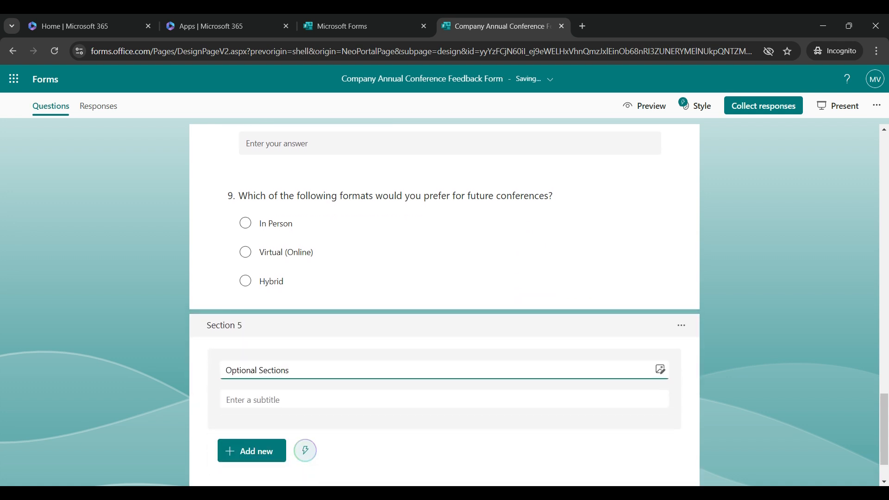
key(Tab)
key(Return)
key(Tab)
key(Tab)
key(Tab)
key(Tab)
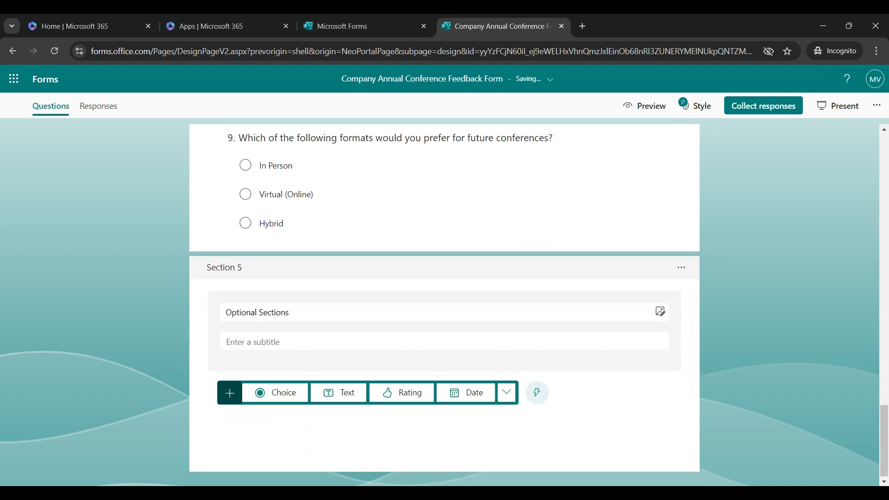
key(Return)
Add Upload File question 10 asking attendees to share event photos or documents.
key(Up)
key(Up)
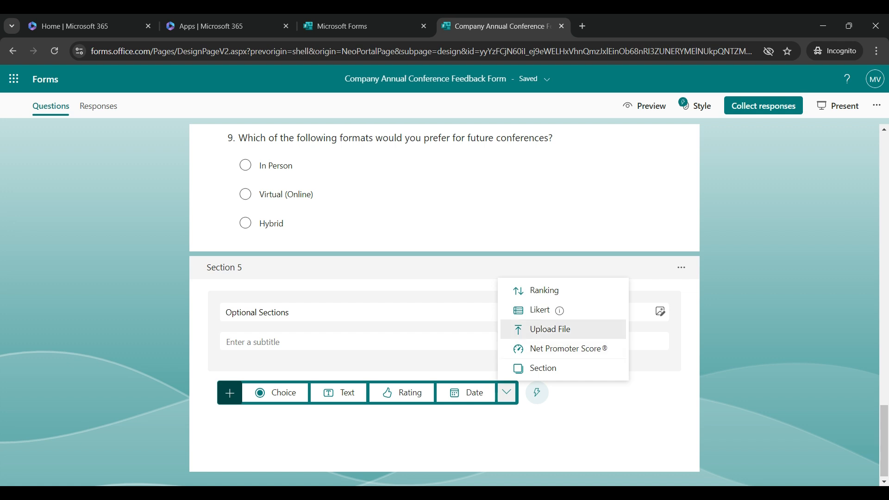
key(Return)
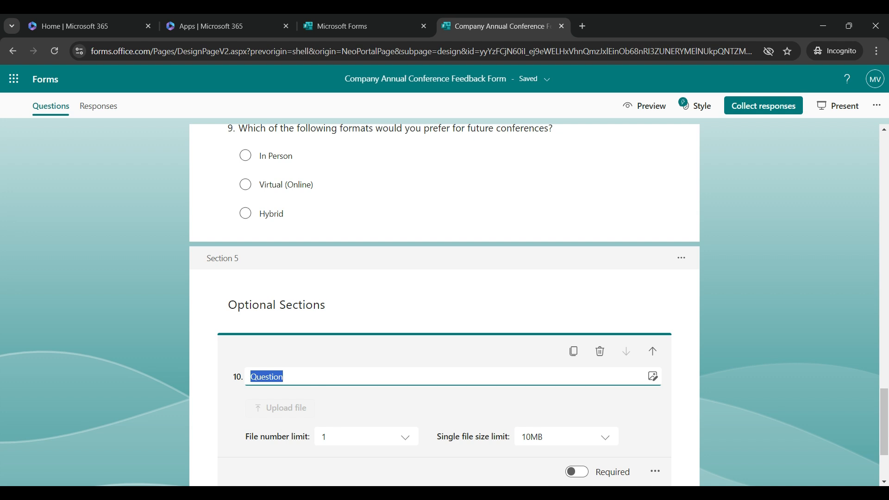
click(283, 377)
key(BackSpace)
key(BackSpace)
key(BackSpace)
key(BackSpace)
key(BackSpace)
key(BackSpace)
key(BackSpace)
key(BackSpace)
text(If you have any photos or documents from the event you'd like to share, please upload them here)
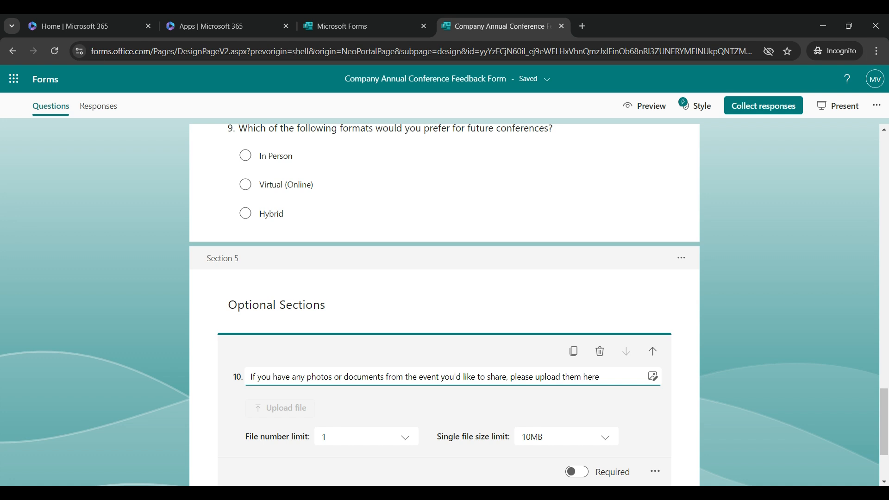
scroll(407, 301, down, 3)
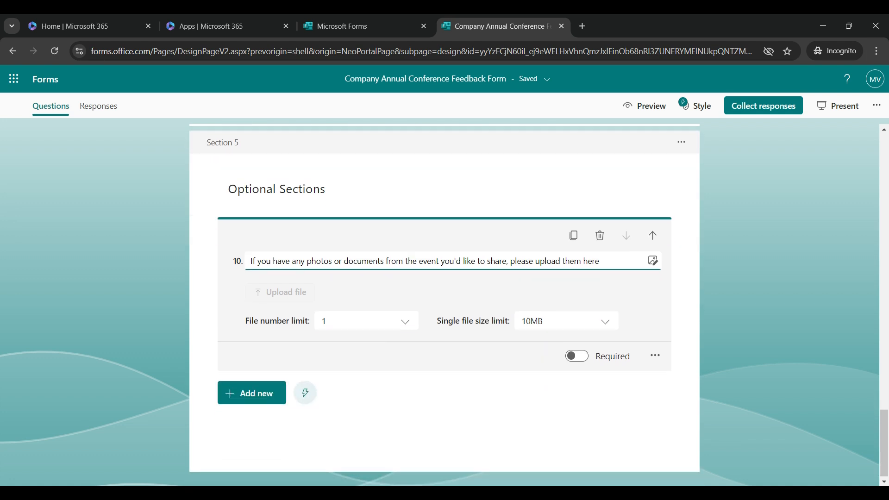
Set the file number limit to 3 and keep the single file size limit at 10MB.
key(Tab)
key(Return)
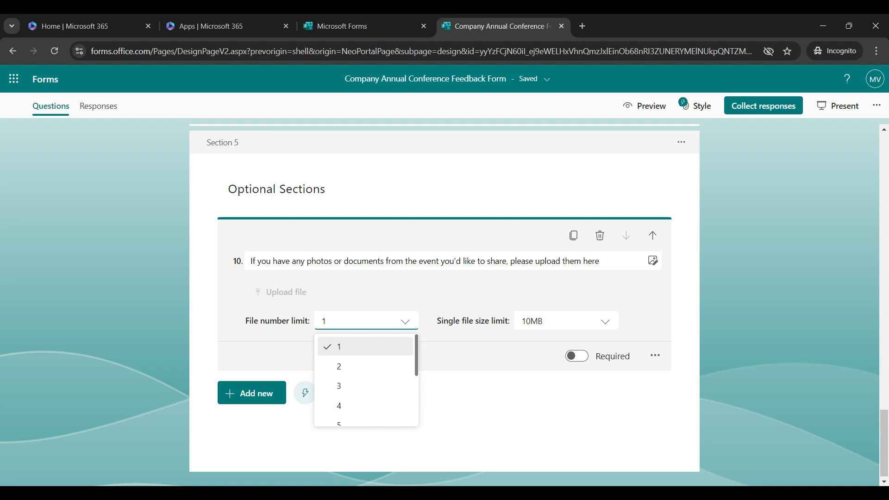
key(Down)
key(Down)
key(Down)
key(Down)
key(Down)
key(Down)
key(Down)
key(Down)
key(Down)
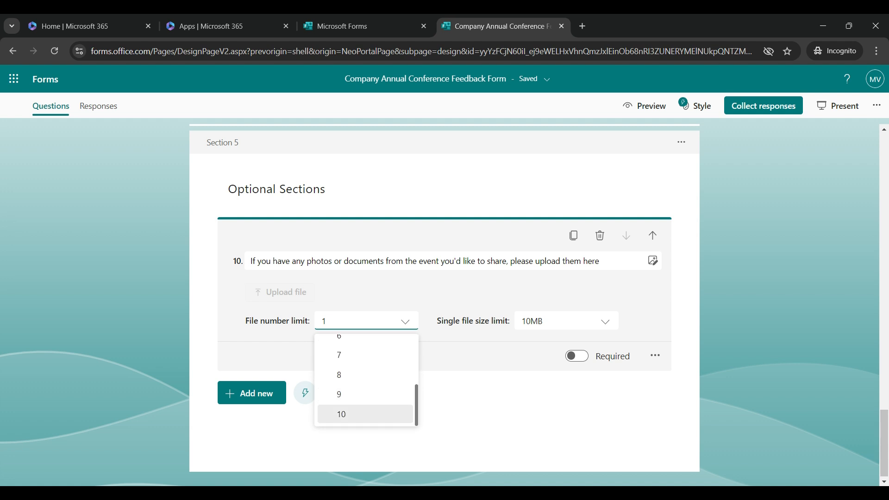
key(Down)
key(Down)
key(Down)
key(Down)
key(Up)
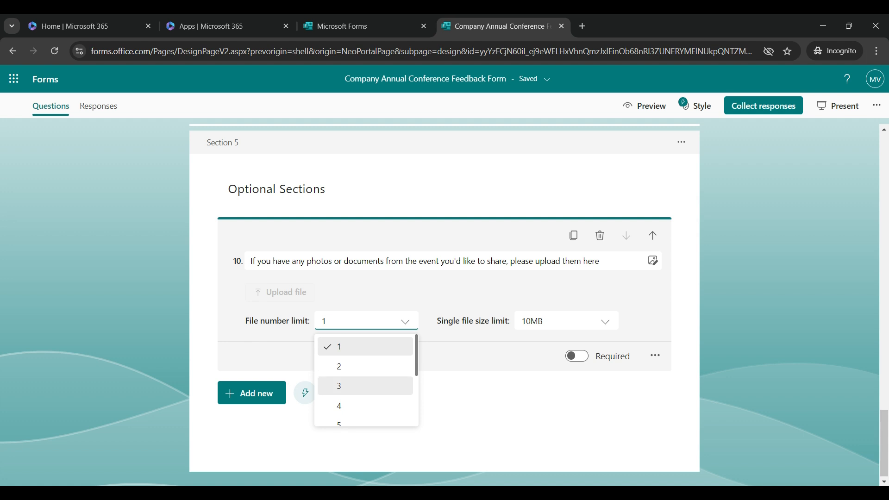
key(Return)
key(Tab)
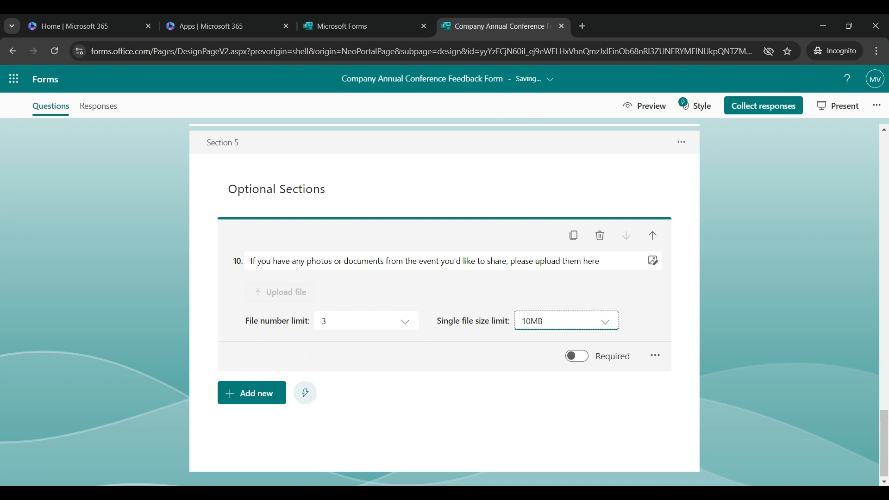
key(Return)
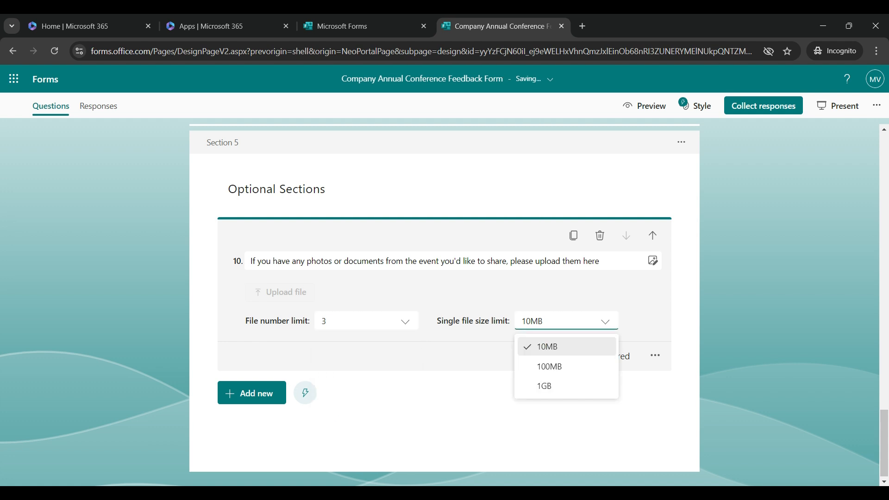
key(Down)
key(Down)
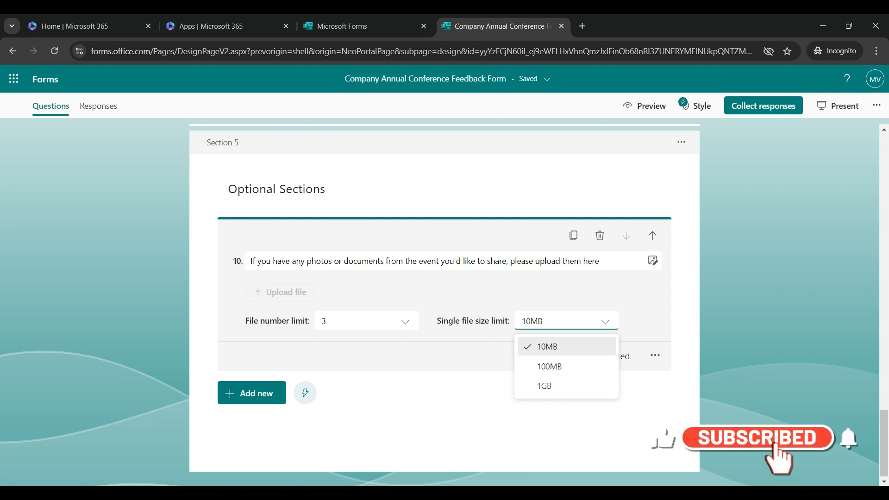
click(566, 321)
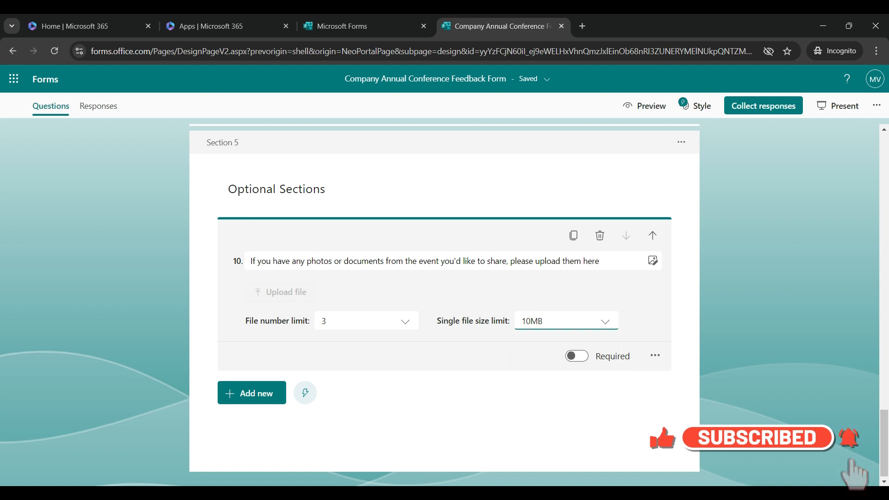
click(555, 422)
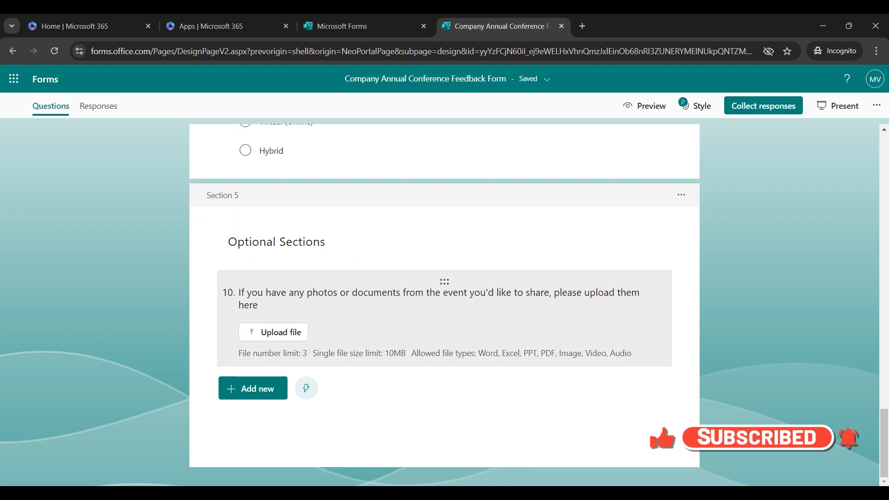
Add four suggested questions: future-event suggestions, recommend to a friend, well organized, and any other comments.
click(253, 388)
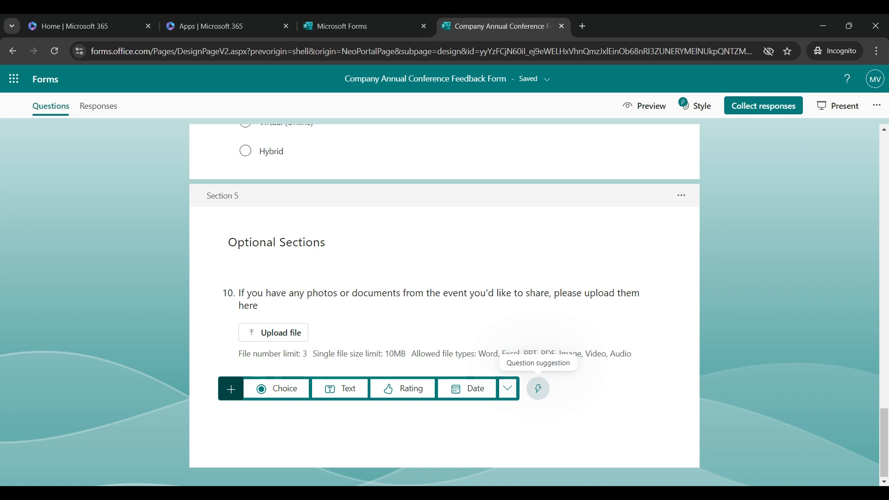
click(538, 388)
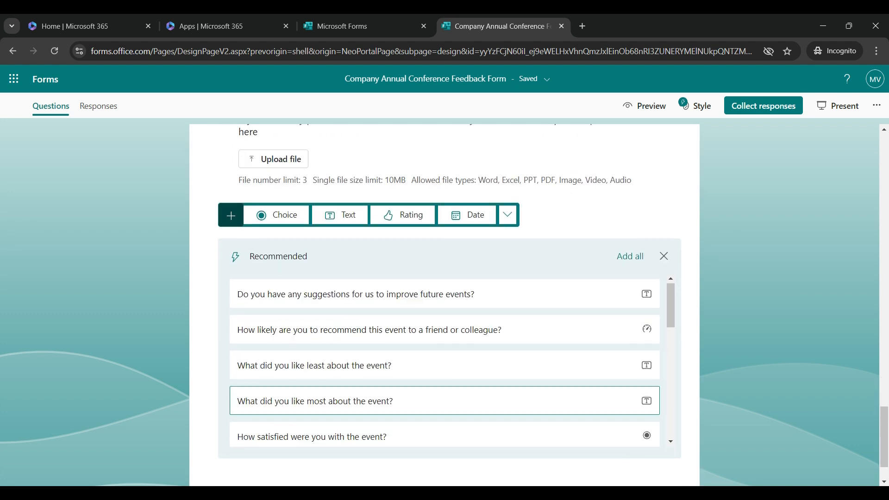
scroll(532, 338, up, 1)
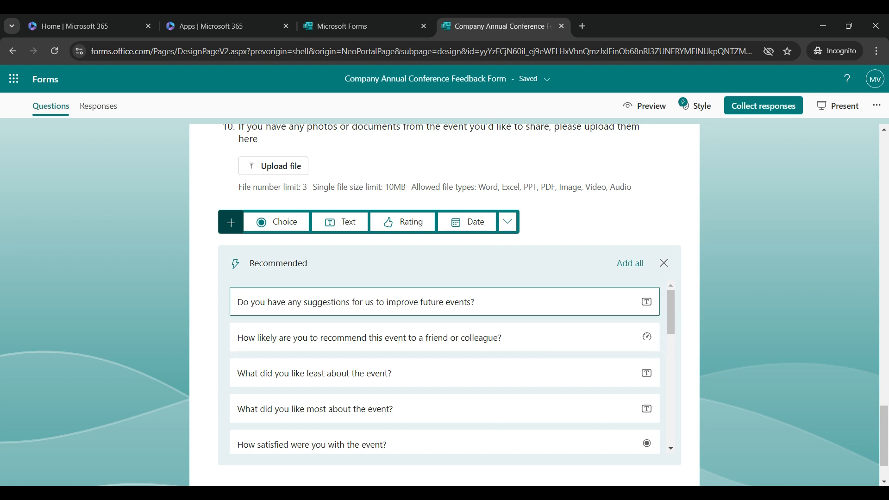
click(444, 302)
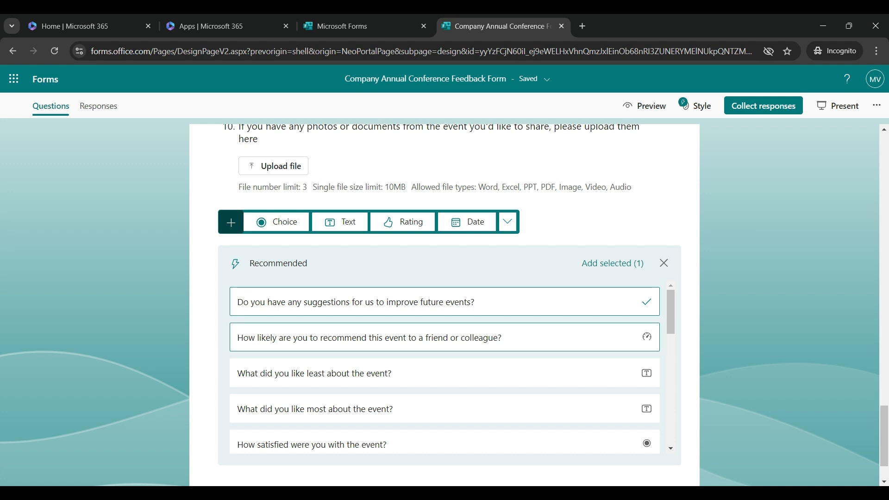
click(445, 337)
scroll(444, 366, down, 4)
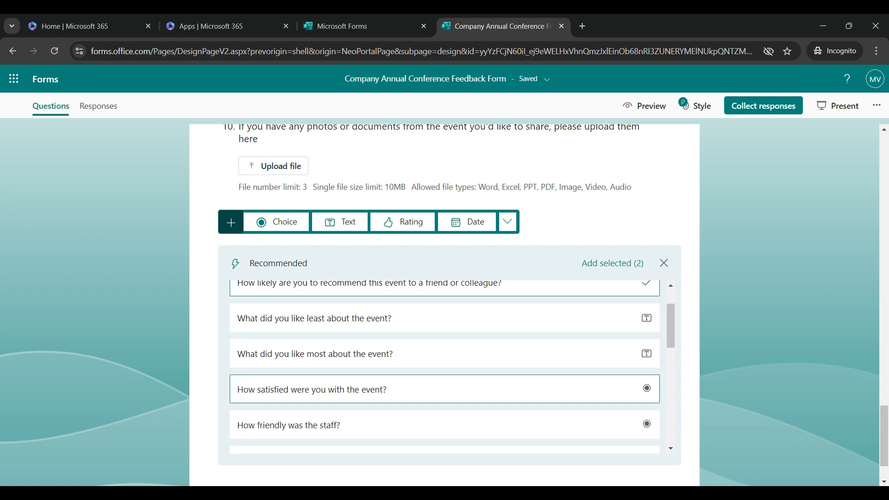
scroll(445, 365, down, 1)
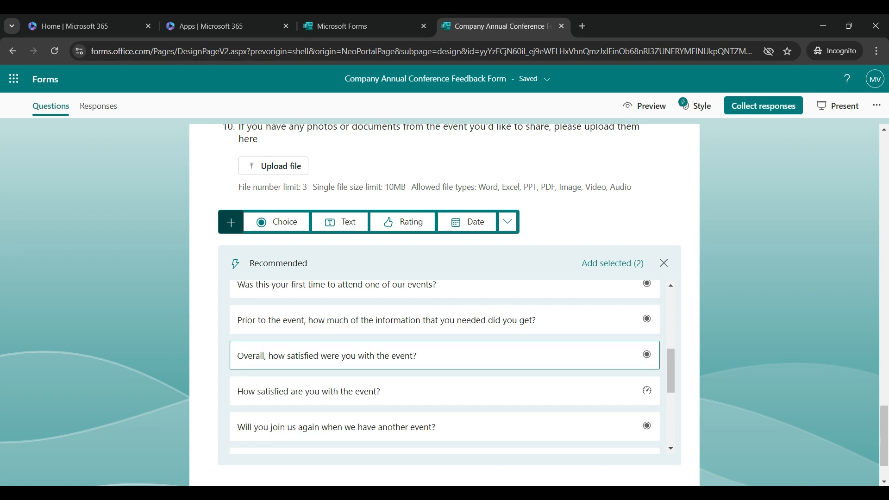
scroll(444, 357, down, 5)
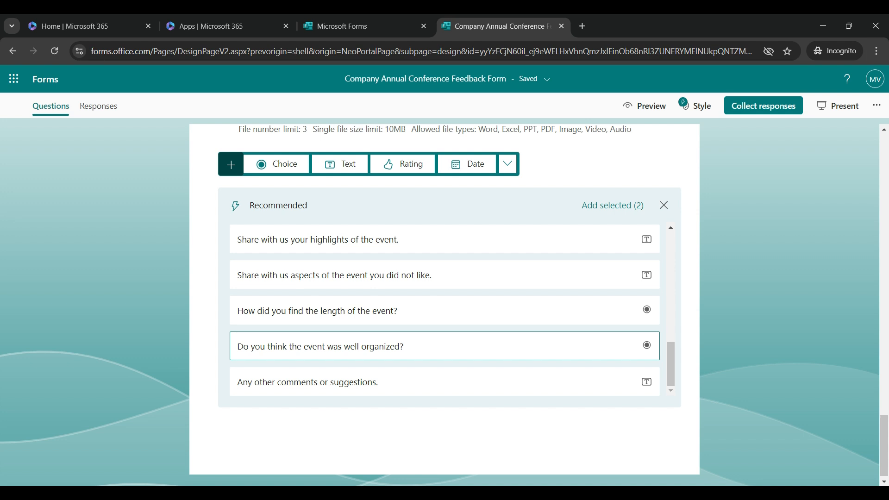
click(444, 347)
click(445, 382)
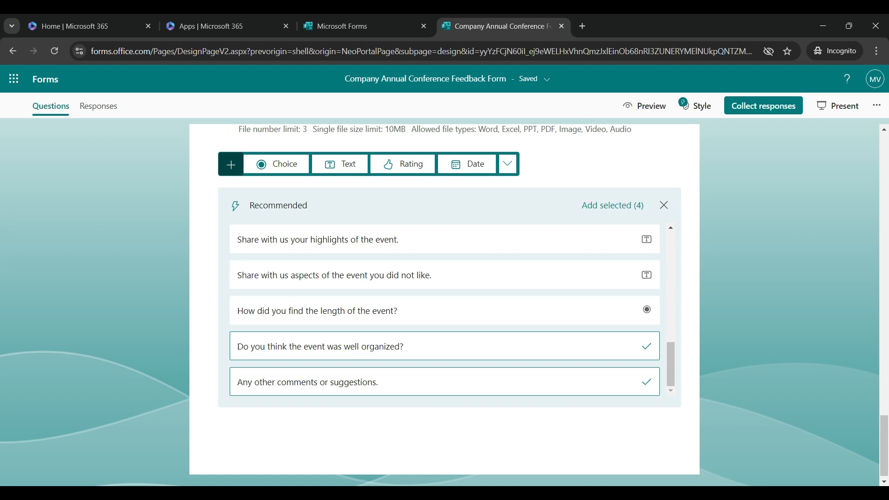
scroll(444, 346, down, 1)
scroll(444, 346, up, 8)
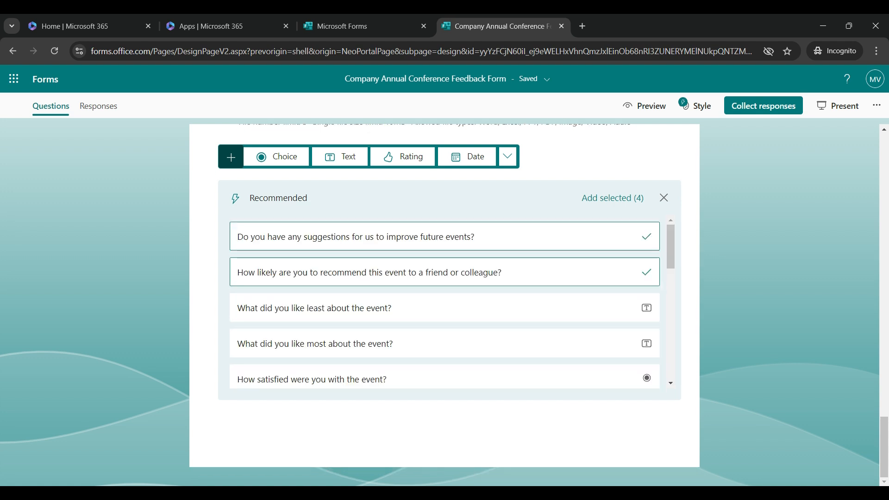
click(612, 198)
scroll(444, 306, up, 10)
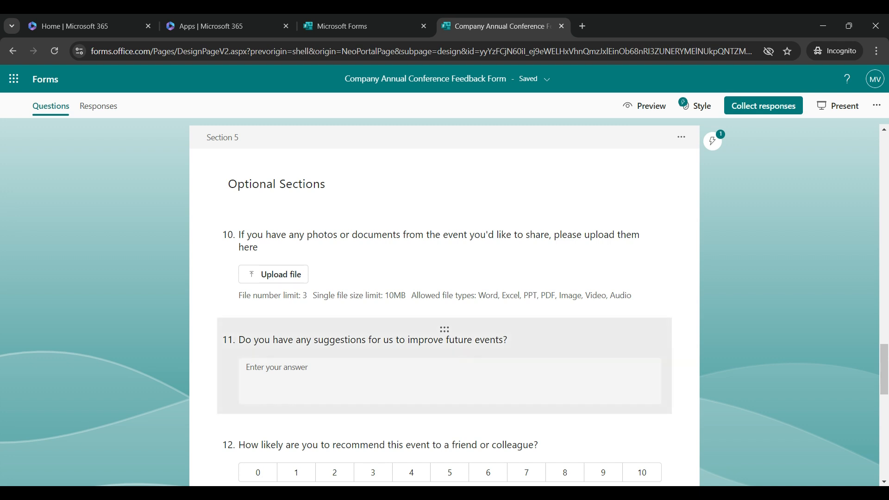
scroll(445, 324, down, 5)
scroll(444, 306, down, 5)
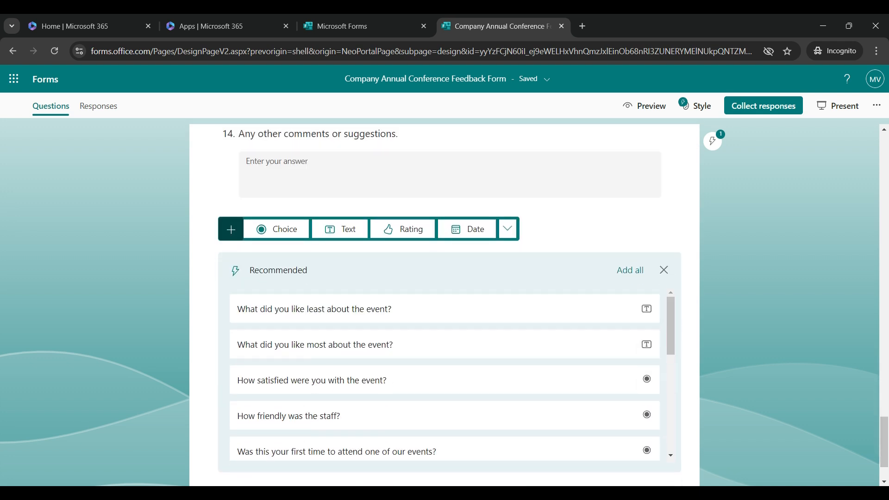
scroll(444, 306, down, 2)
scroll(445, 305, up, 2)
scroll(445, 305, up, 4)
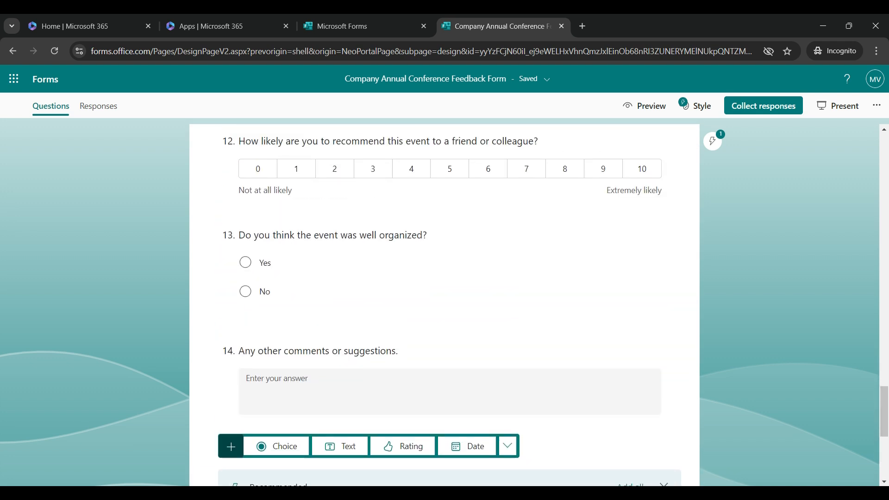
scroll(444, 324, up, 11)
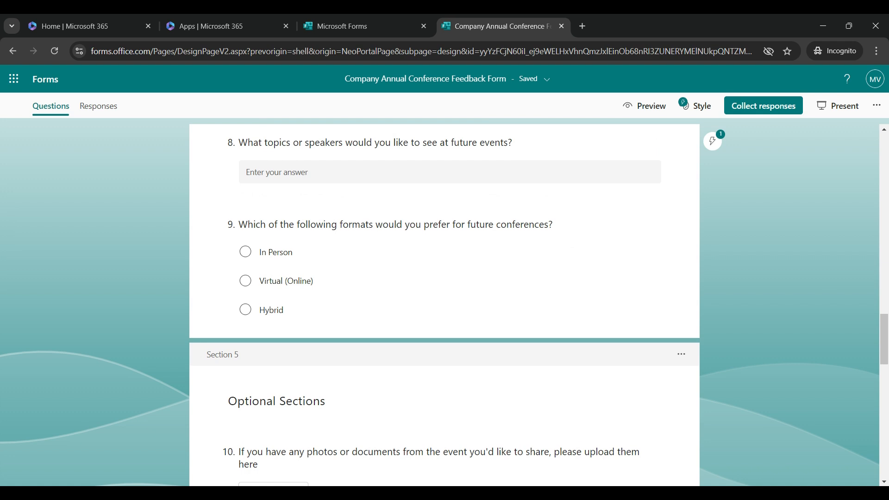
scroll(445, 306, down, 15)
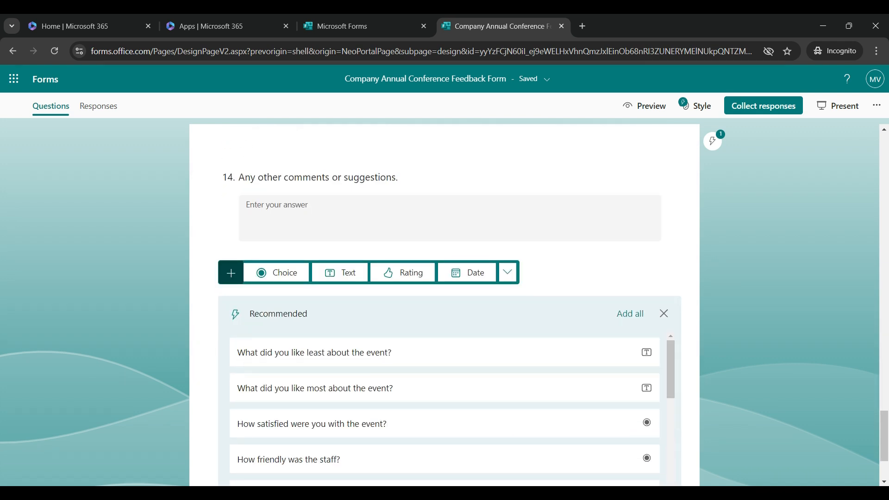
scroll(445, 305, down, 3)
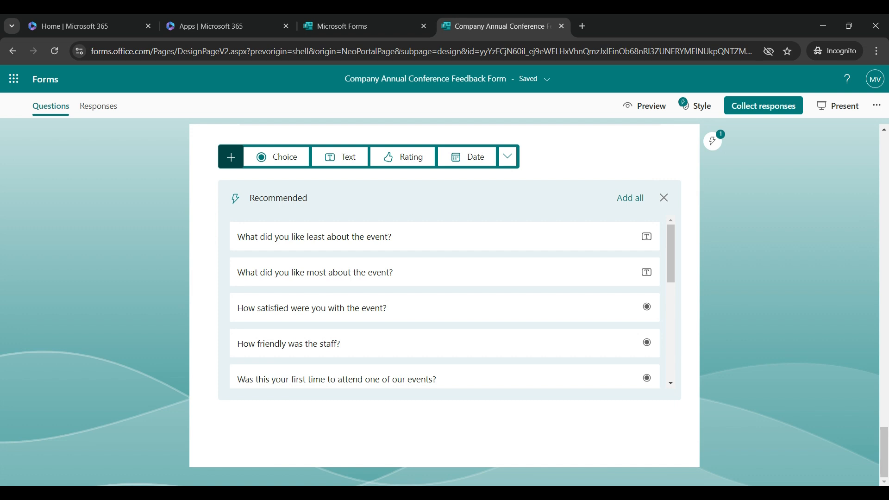
scroll(444, 301, up, 20)
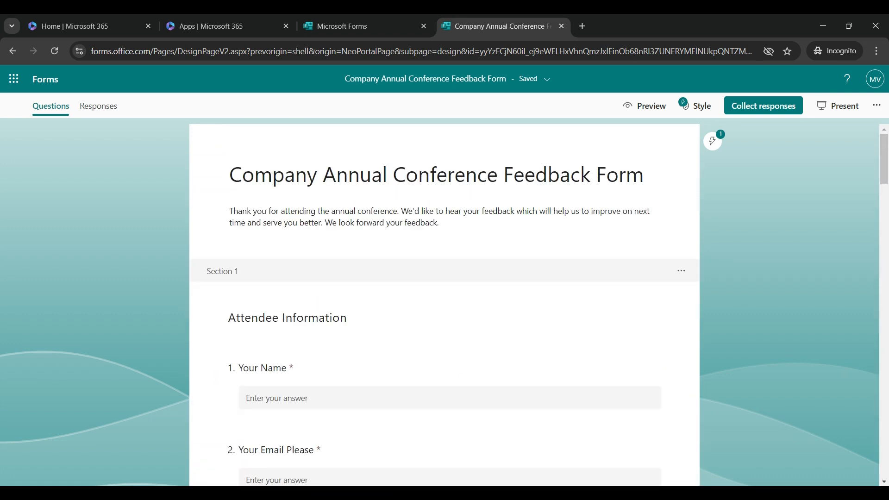
scroll(444, 301, down, 20)
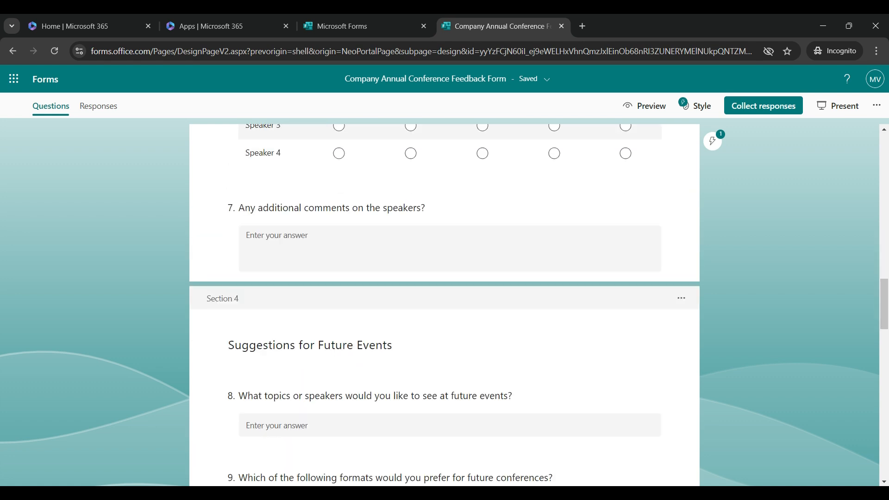
scroll(444, 300, down, 6)
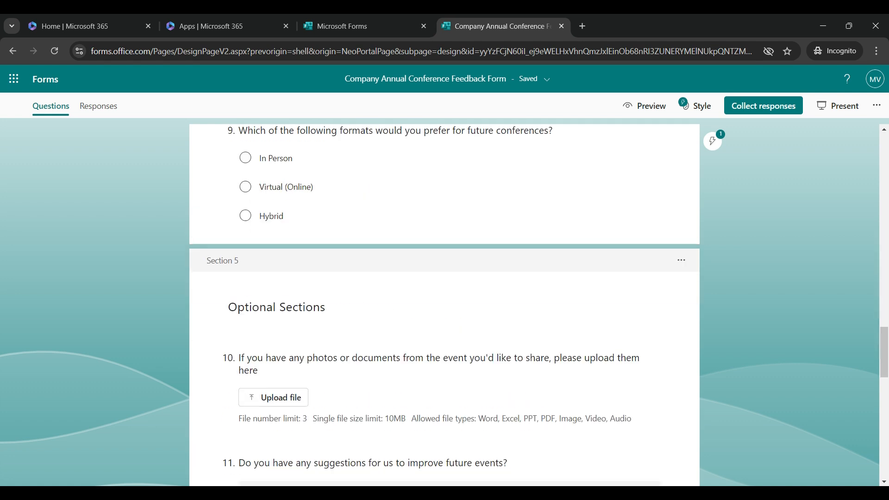
scroll(445, 301, up, 20)
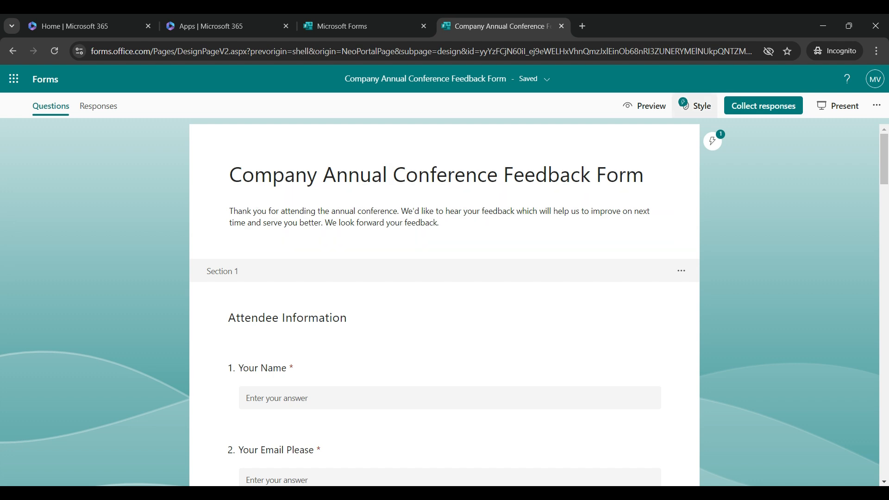
In the Style pane, apply the AI theme with the conference meeting-photo header.
click(696, 105)
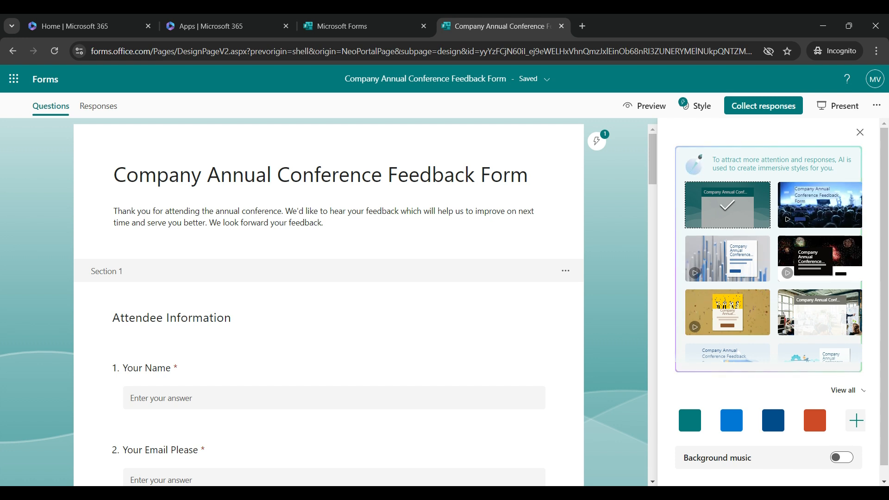
scroll(773, 273, down, 4)
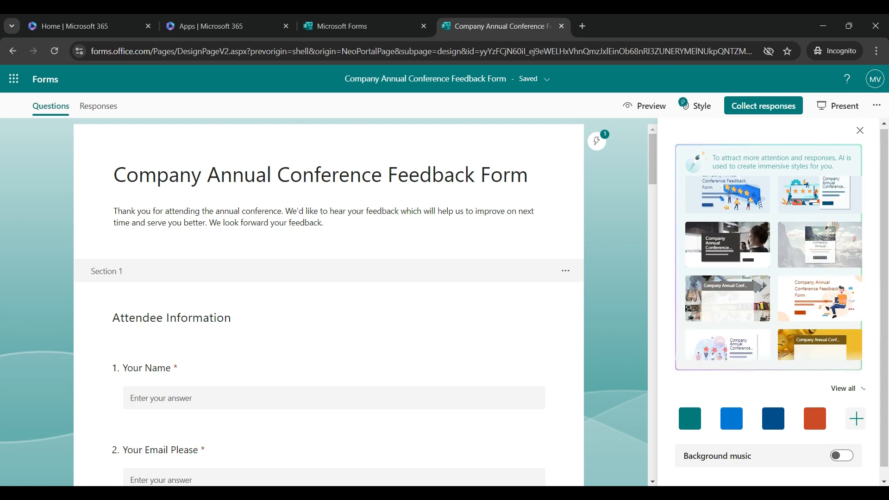
scroll(773, 278, down, 1)
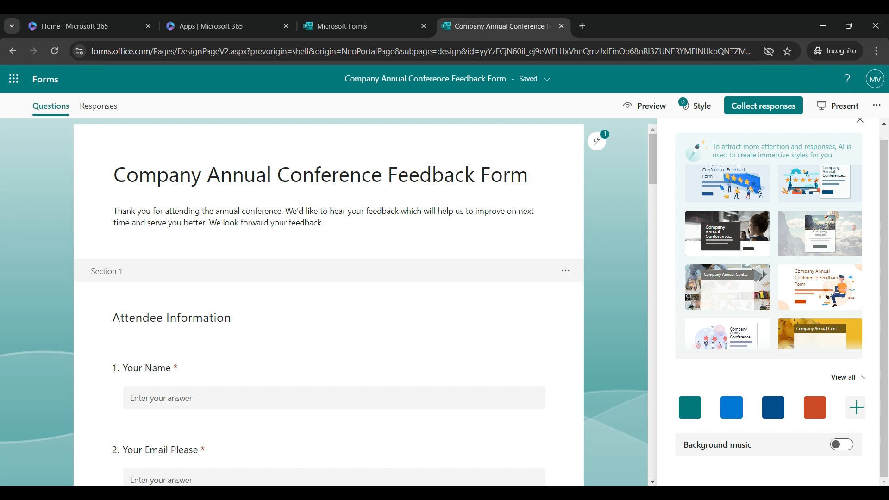
click(727, 234)
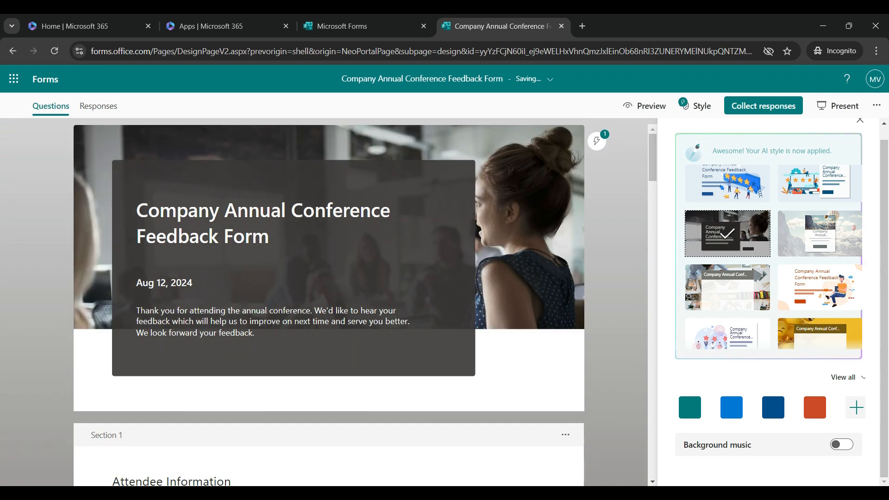
scroll(329, 301, down, 15)
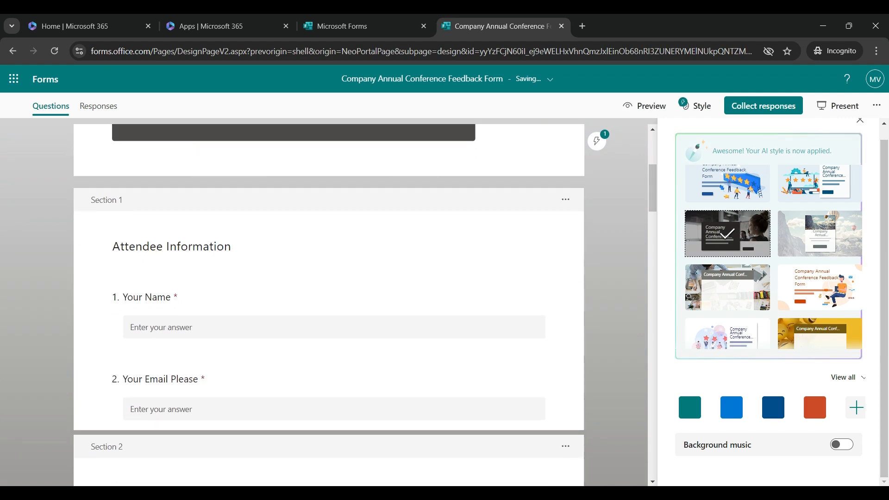
scroll(329, 301, down, 6)
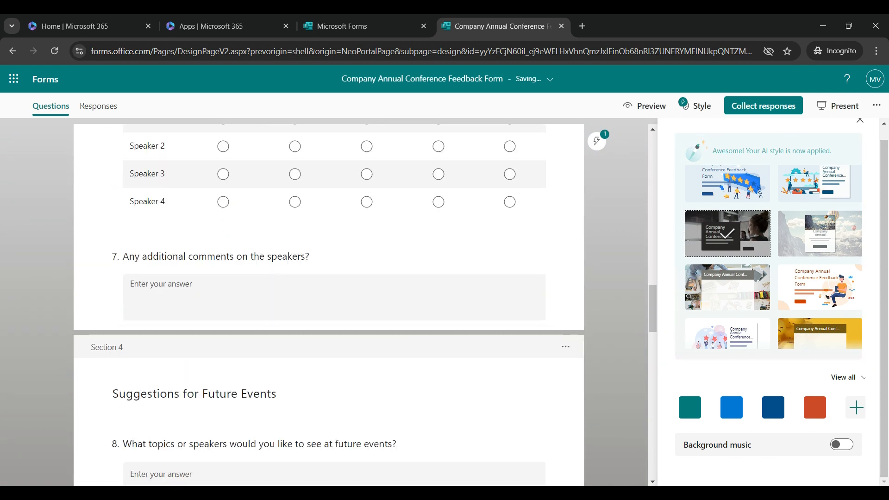
scroll(329, 301, up, 20)
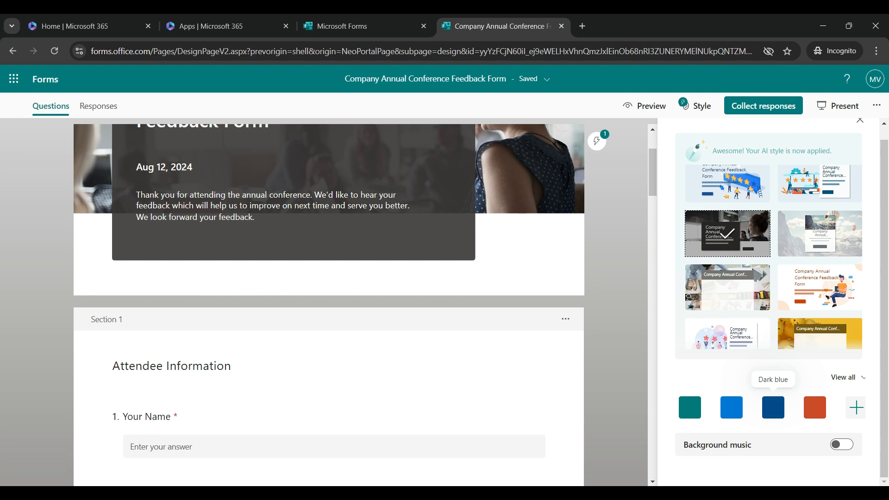
scroll(328, 301, down, 10)
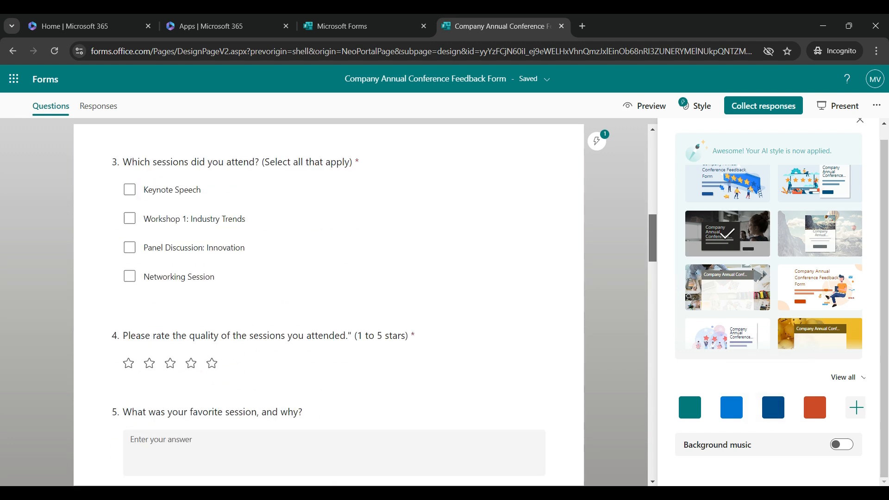
scroll(329, 301, up, 10)
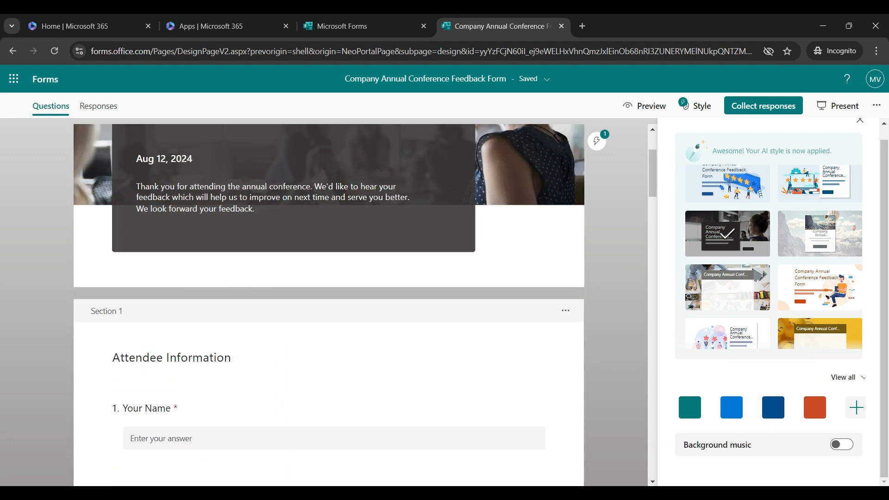
Turn on background music, try Just the sun and Holiday at lift, then settle on Campus refresh.
click(841, 444)
click(764, 470)
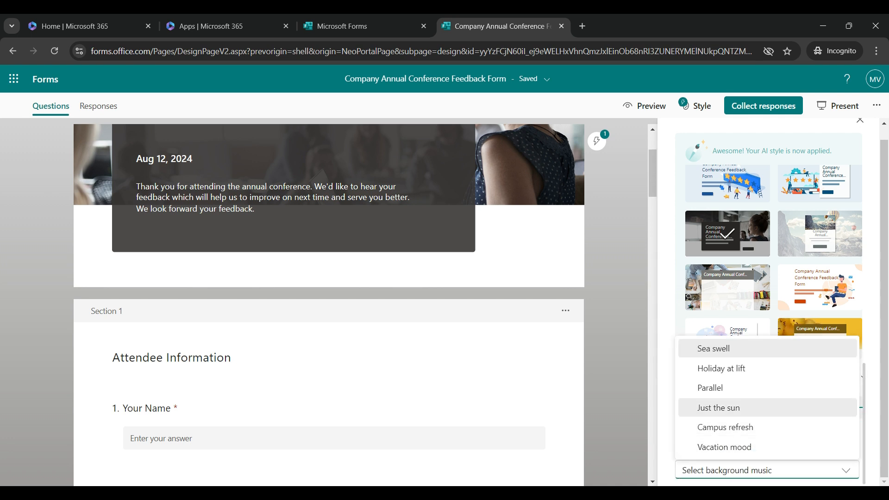
click(731, 408)
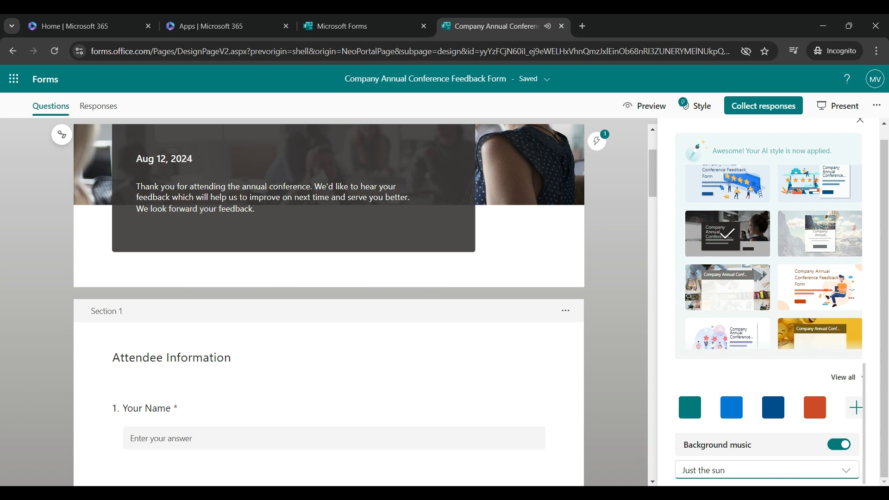
click(759, 470)
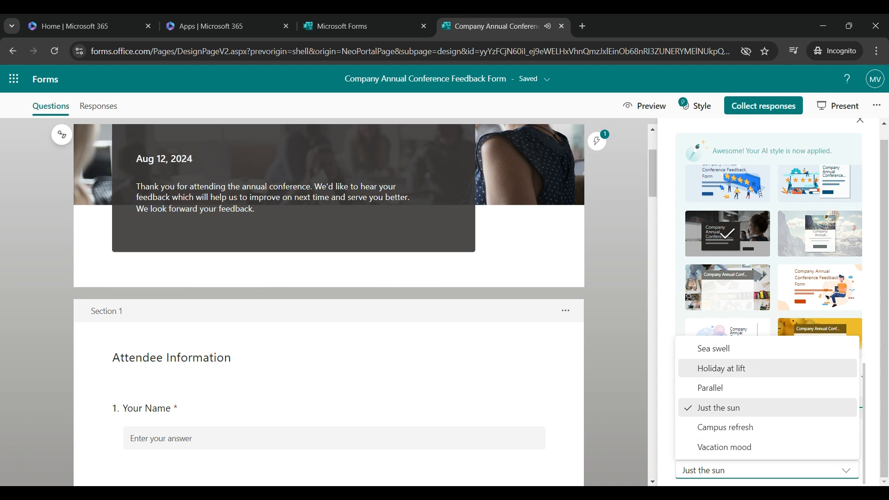
click(722, 368)
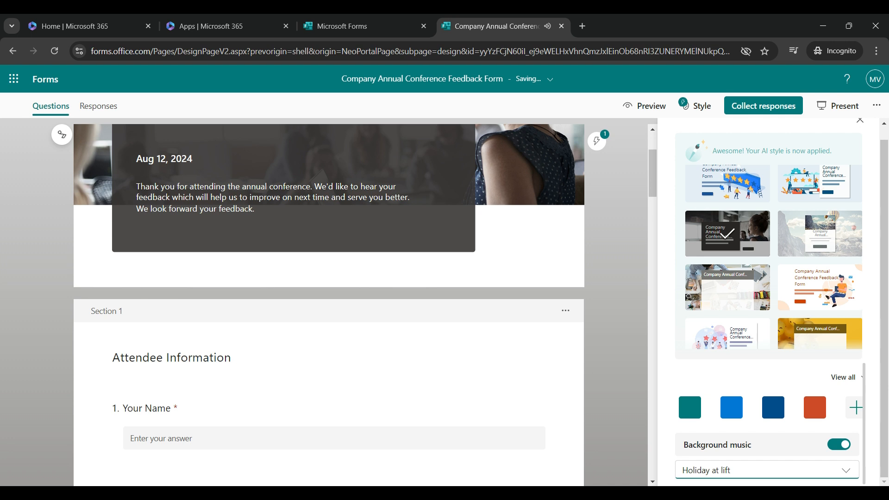
click(759, 470)
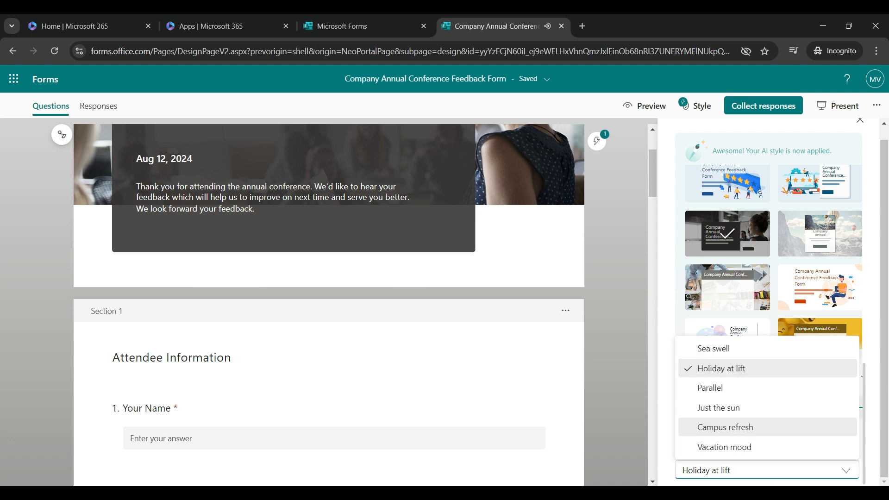
key(Return)
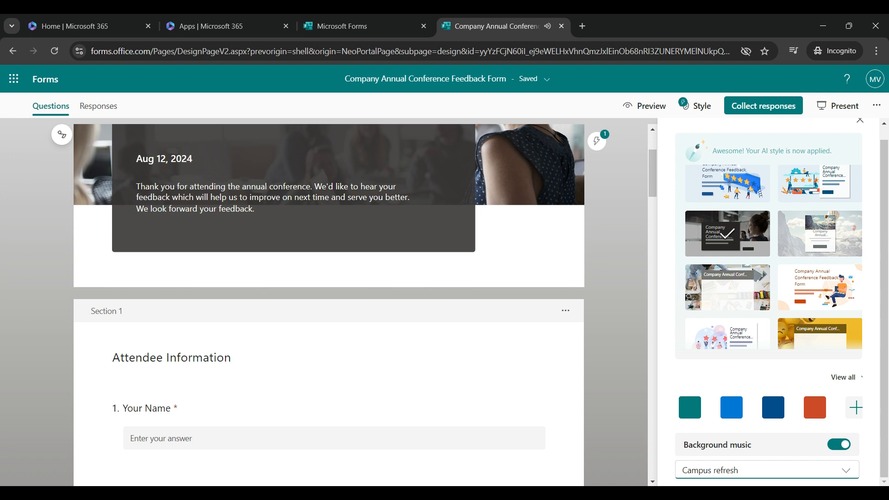
Pause the background music preview.
scroll(769, 259, down, 1)
scroll(769, 407, down, 1)
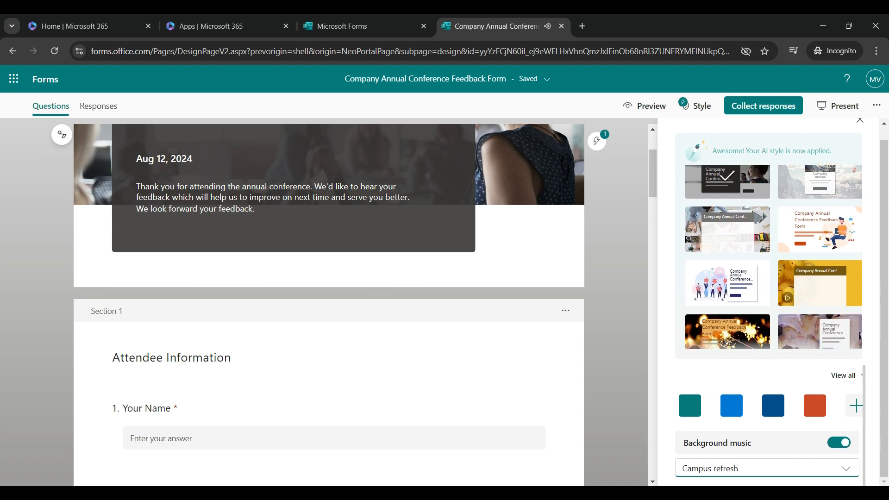
click(62, 134)
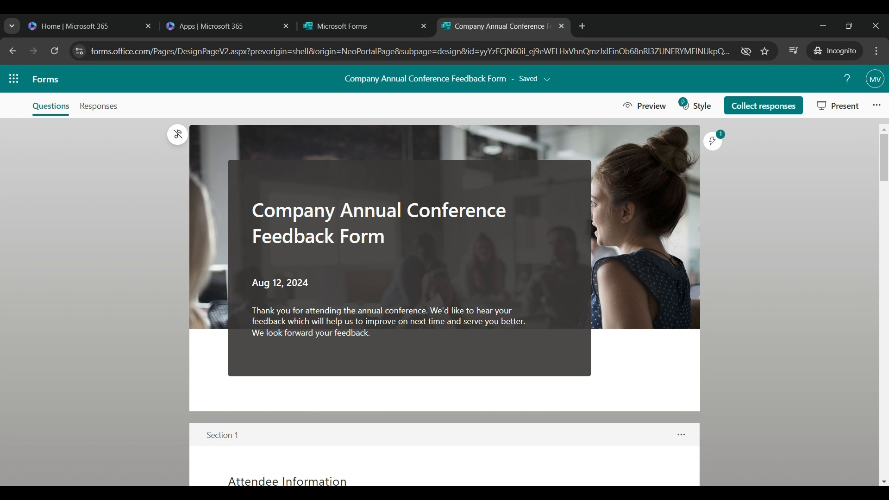
In the send options, toggle one response per person and keep respondents' names recorded.
click(762, 106)
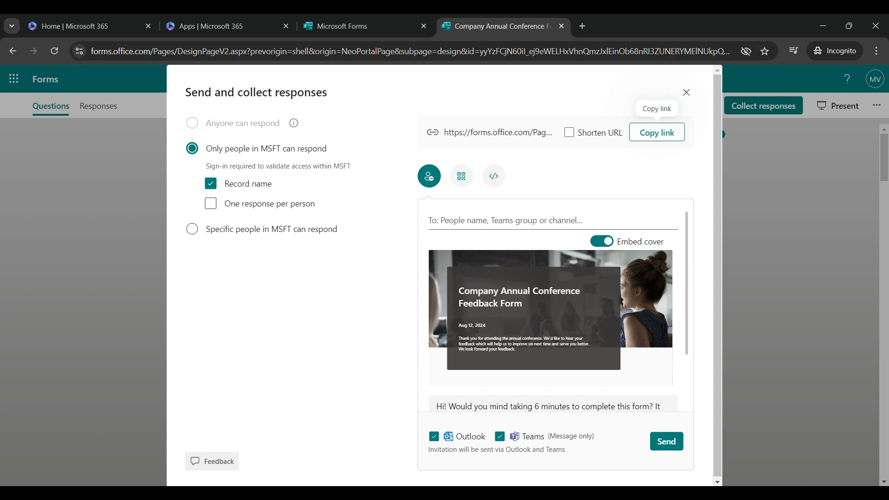
key(shift+Tab)
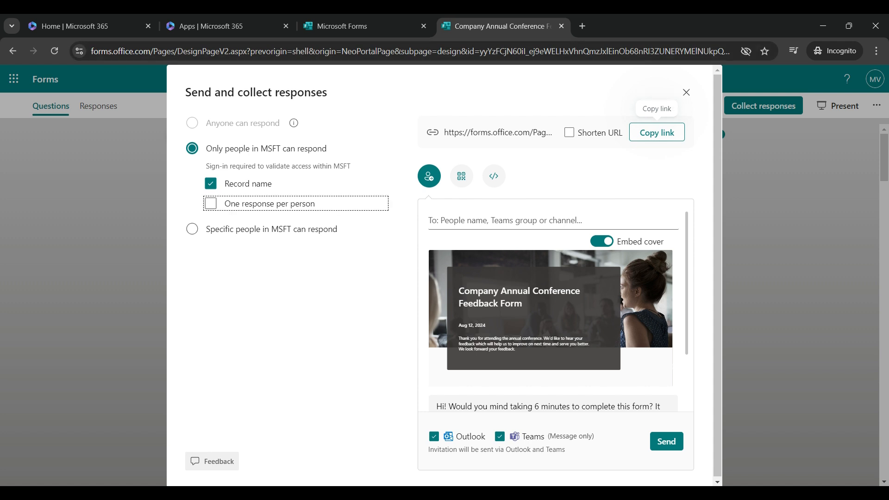
key(space)
key(space)
key(shift+Tab)
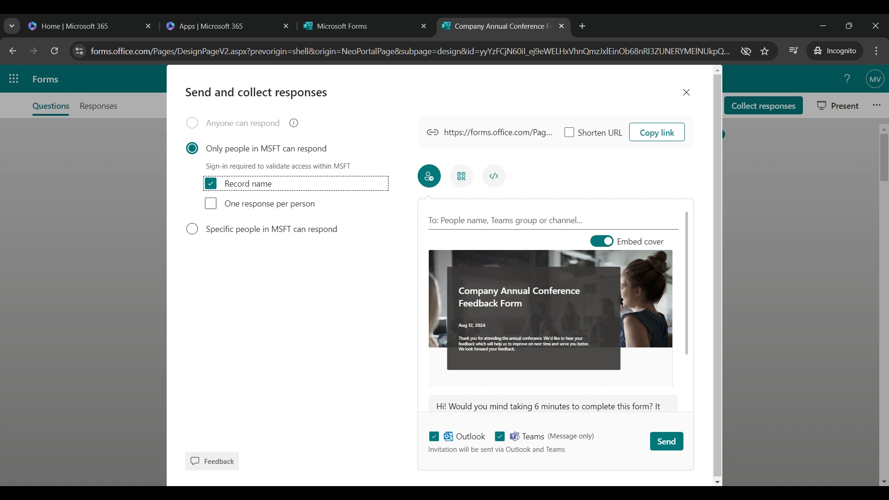
key(space)
key(space)
key(Tab)
key(Tab)
key(space)
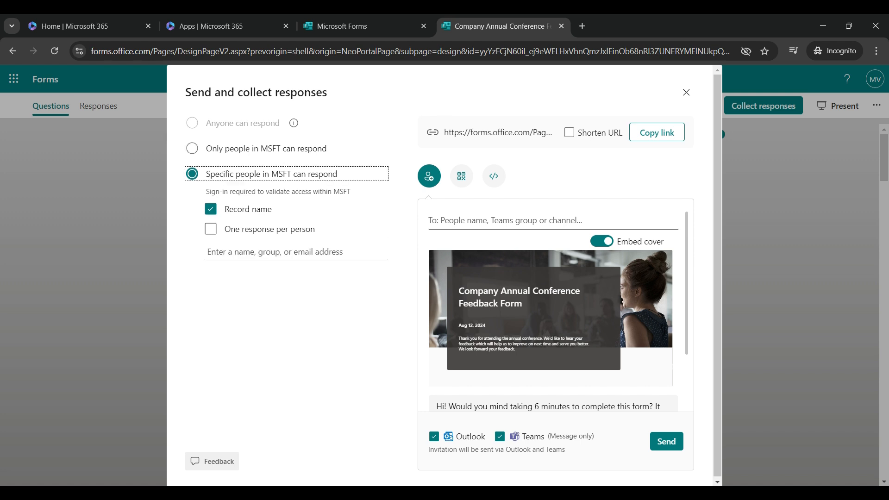
Restore the setting so only people in MSFT can respond.
key(Tab)
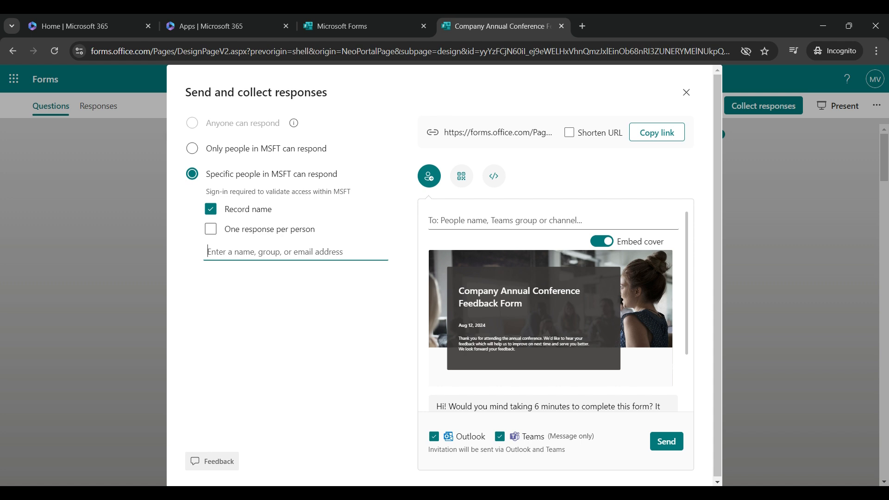
key(shift+Tab)
key(Up)
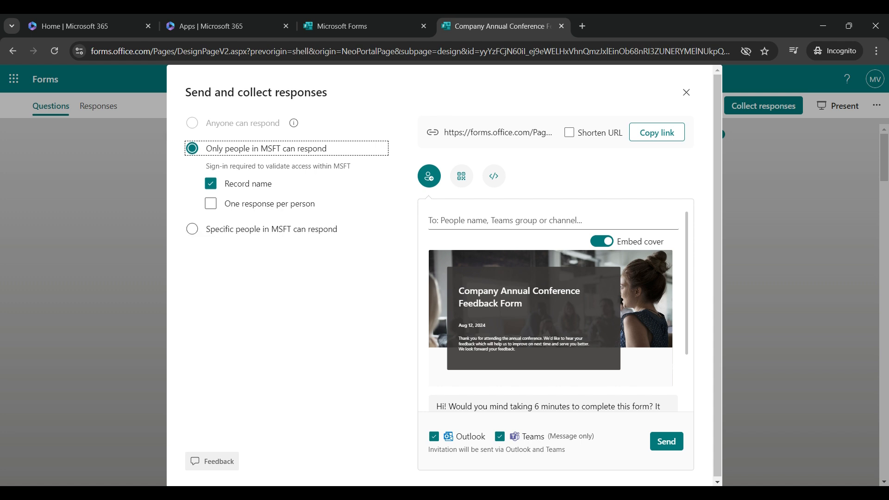
scroll(553, 301, down, 2)
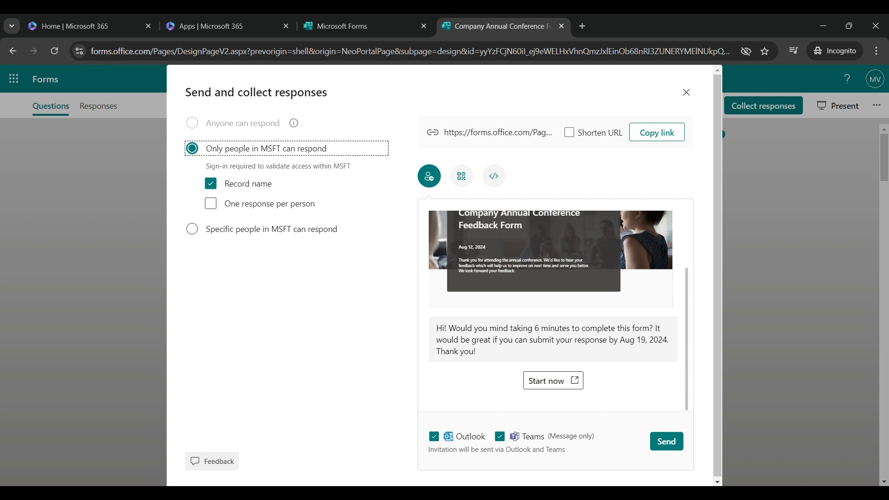
scroll(552, 301, up, 2)
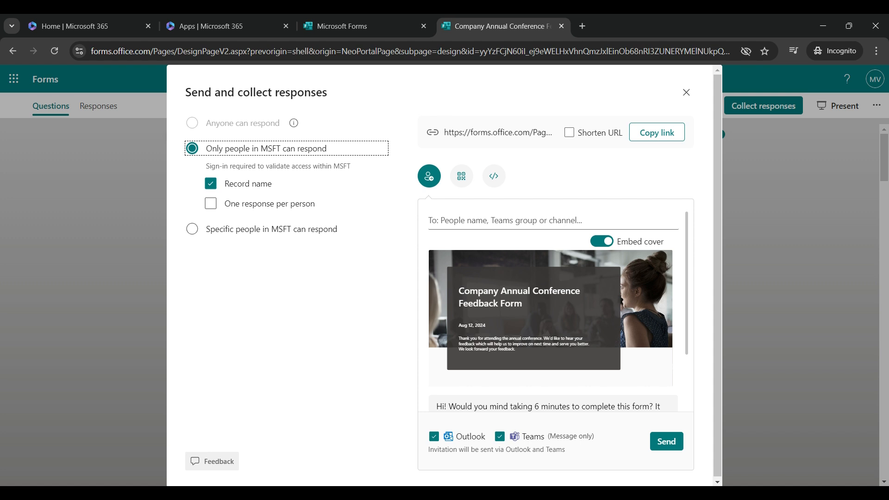
Toggle the invitation's embedded cover off and back on, then display the form's QR code.
click(601, 241)
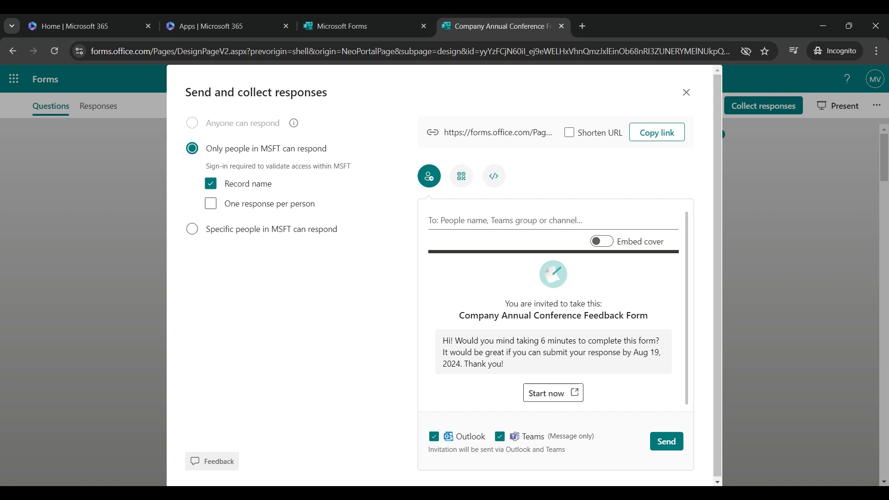
click(526, 352)
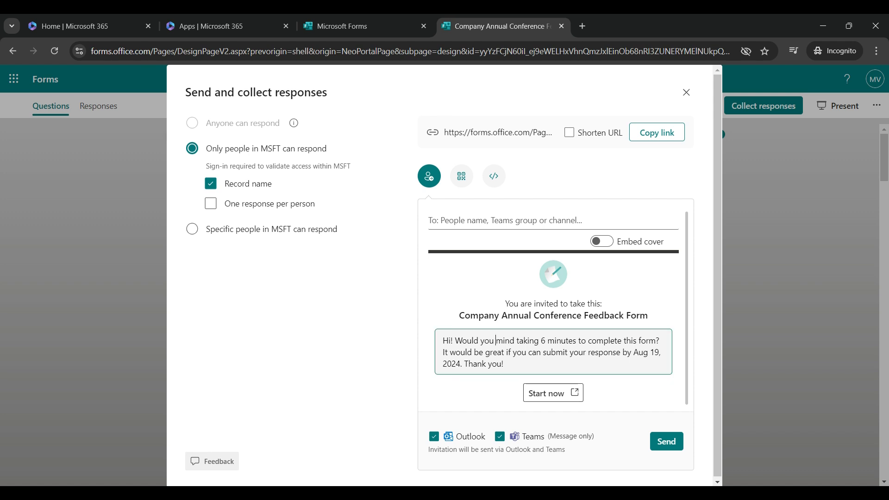
triple_click(535, 352)
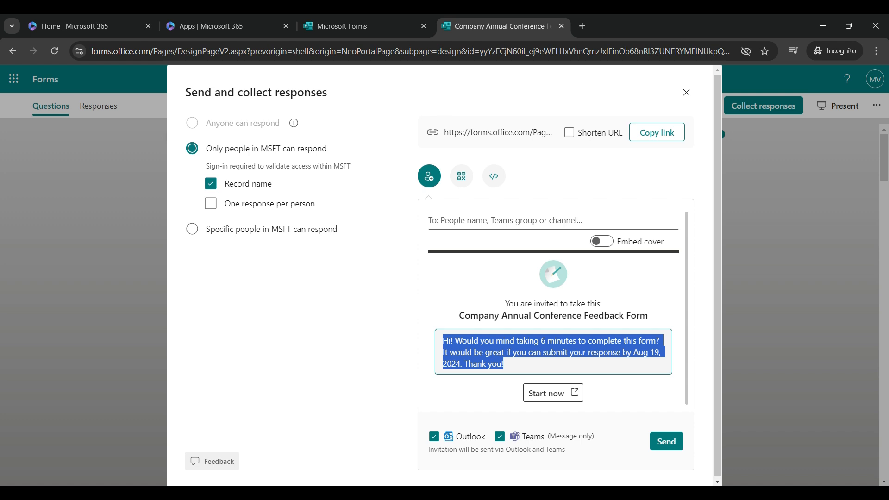
click(483, 352)
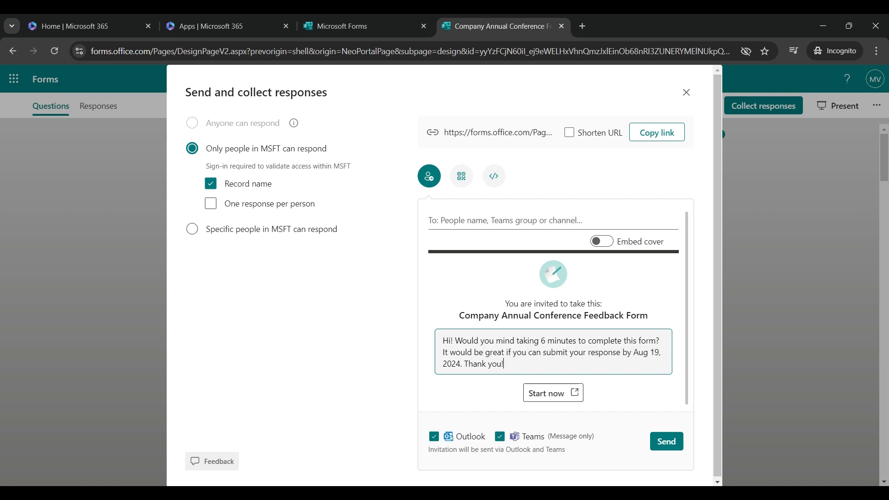
triple_click(491, 352)
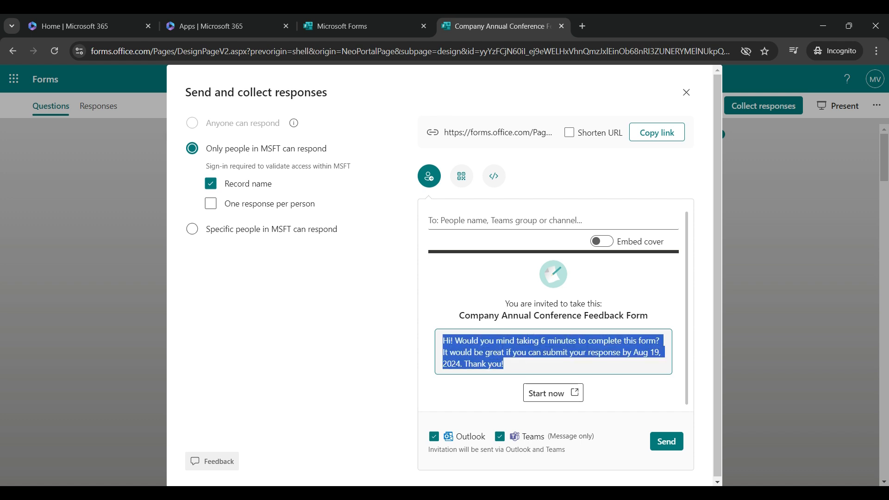
click(601, 241)
scroll(553, 300, down, 2)
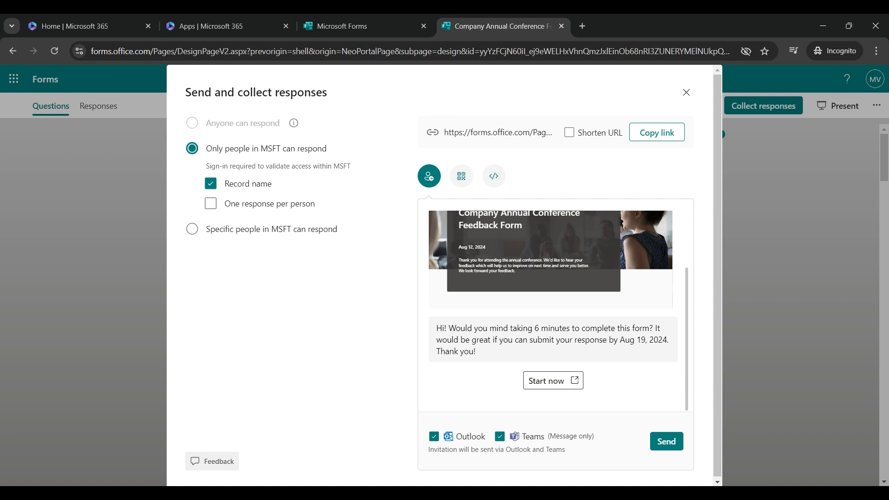
click(461, 176)
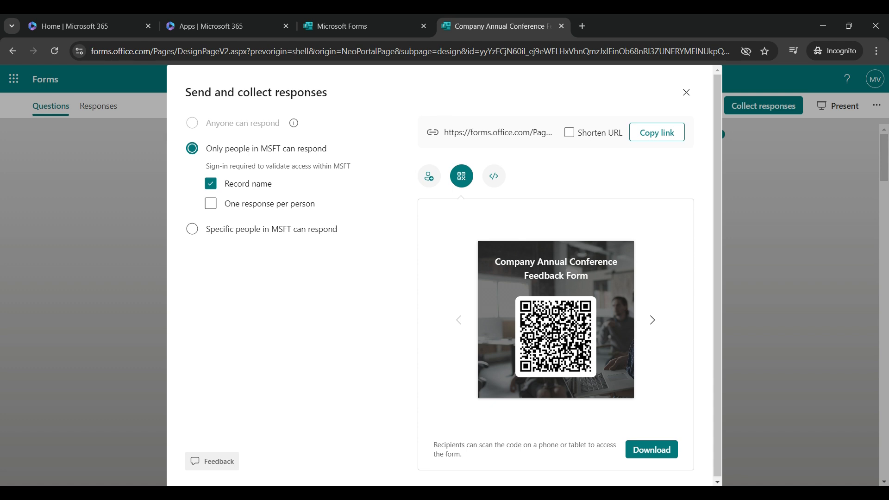
Try the Shorten URL option on the form link, then restore the full-length URL.
click(494, 176)
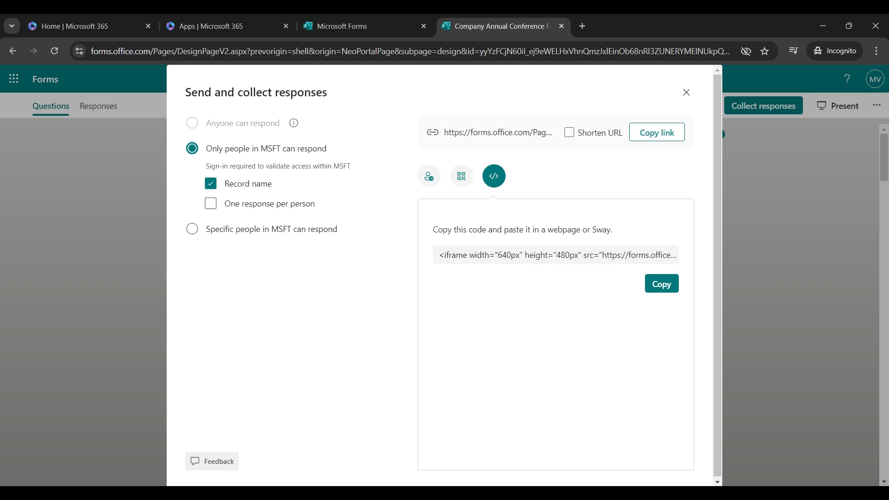
click(499, 132)
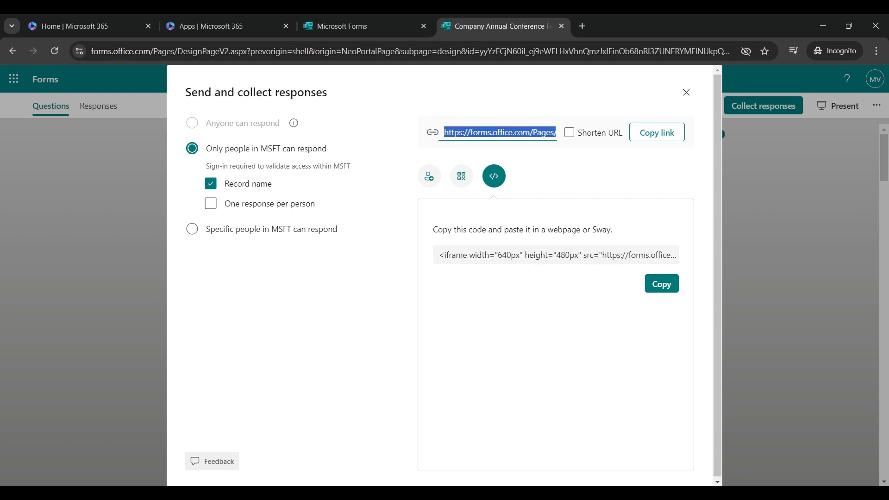
key(Tab)
key(space)
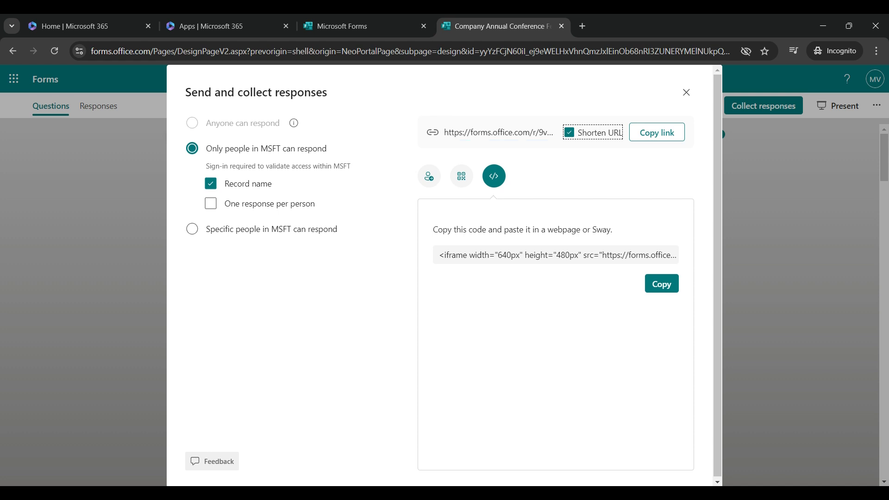
key(space)
Invite two colleagues by name and send the form through Outlook and Teams.
click(429, 175)
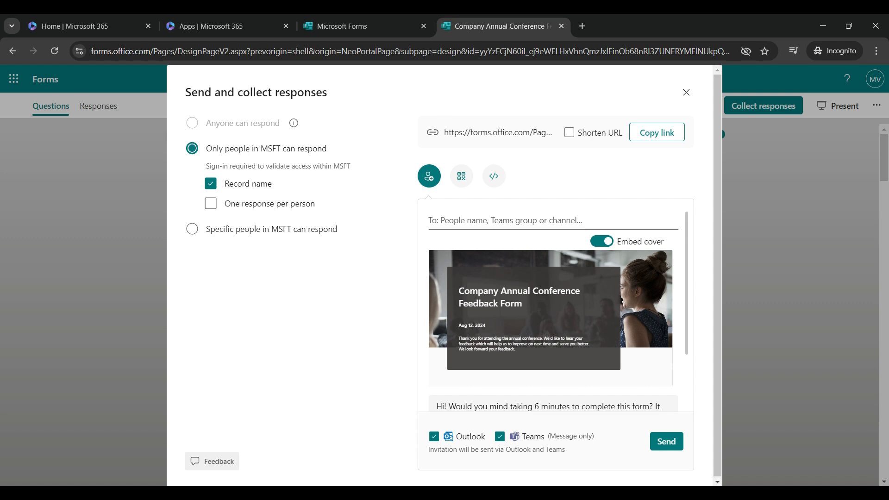
text(Ad)
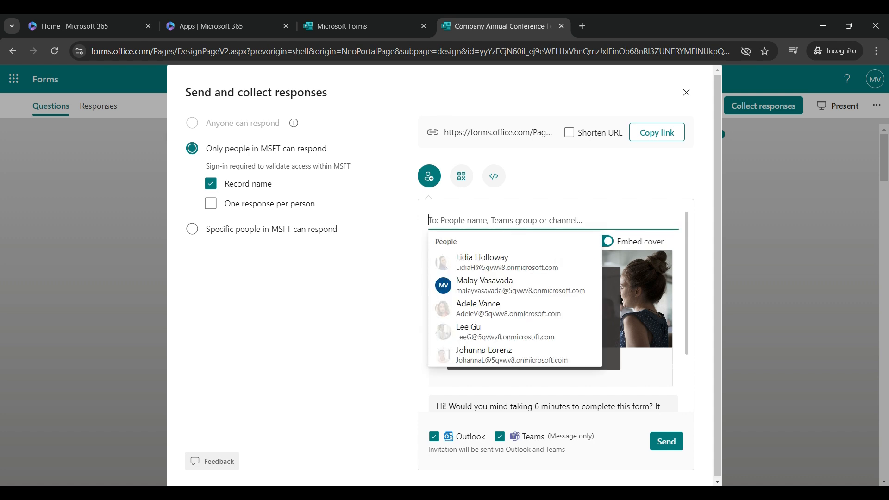
text(e)
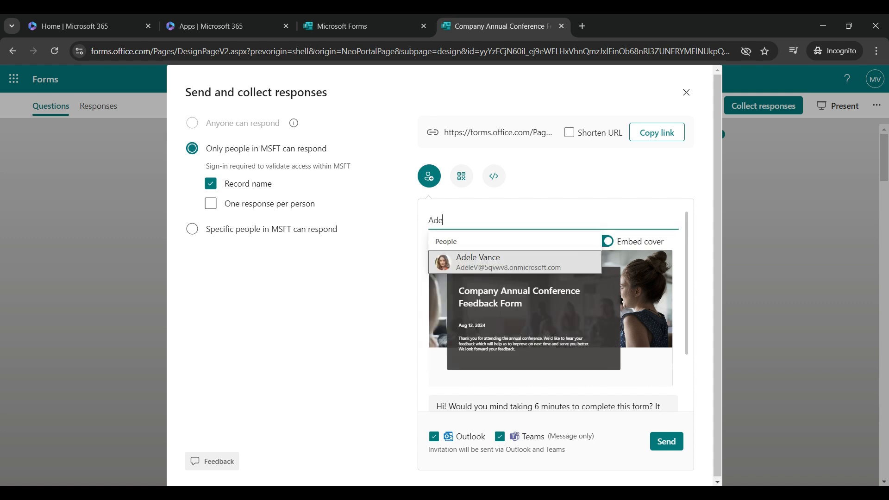
key(Return)
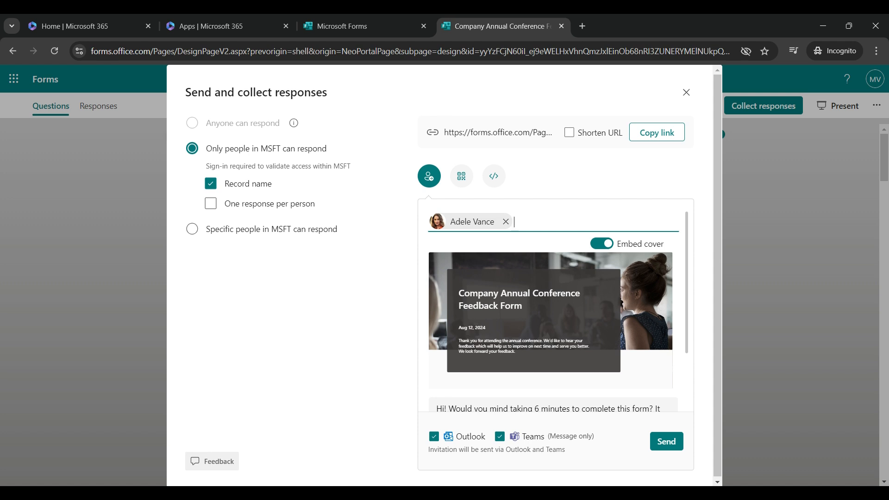
text(Ale)
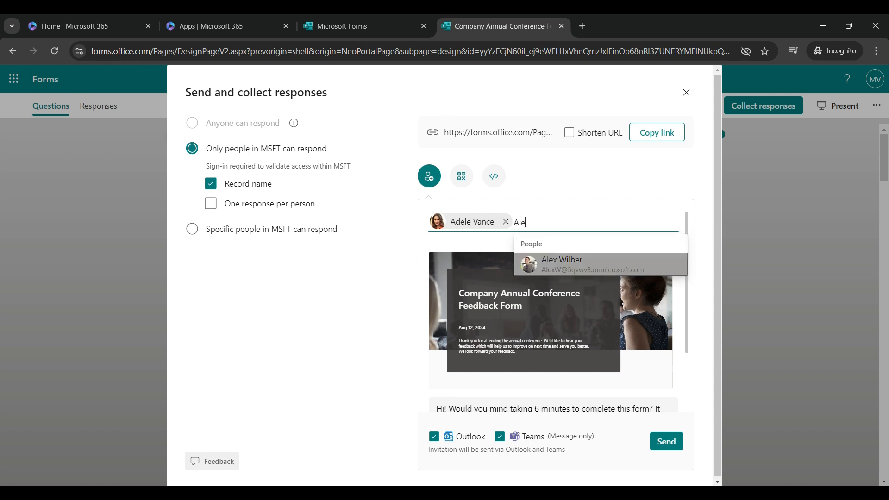
key(Return)
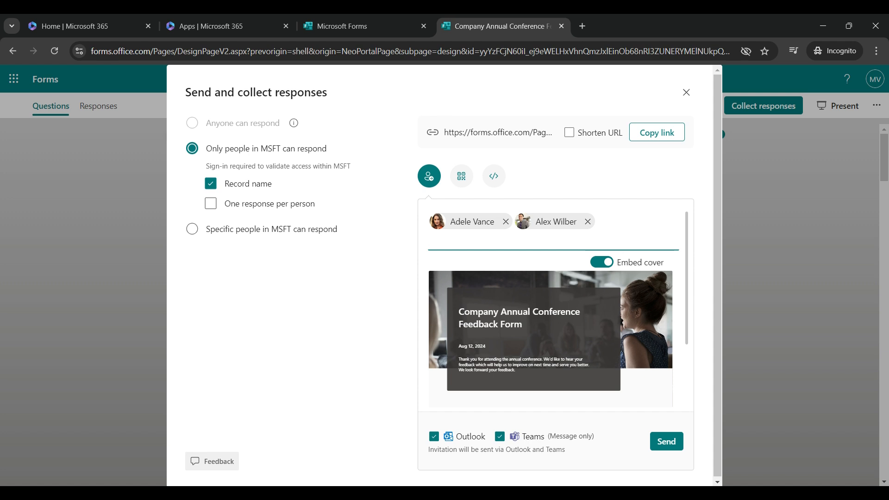
scroll(553, 324, down, 3)
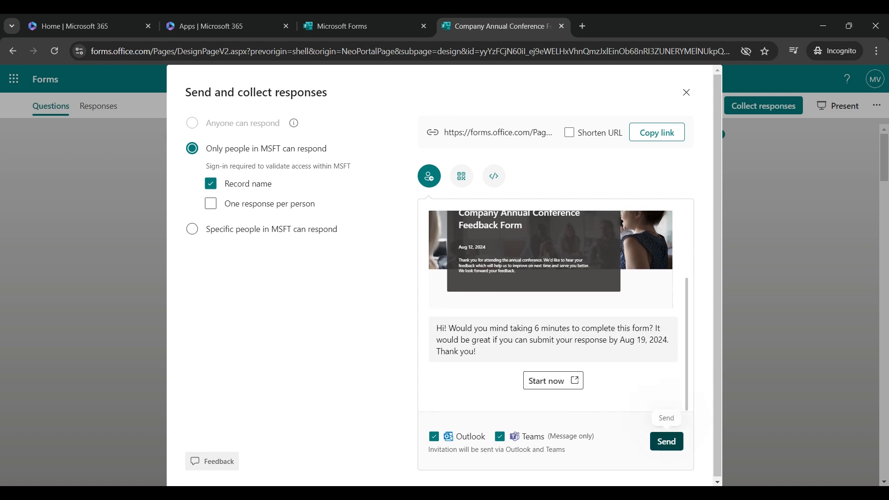
click(666, 441)
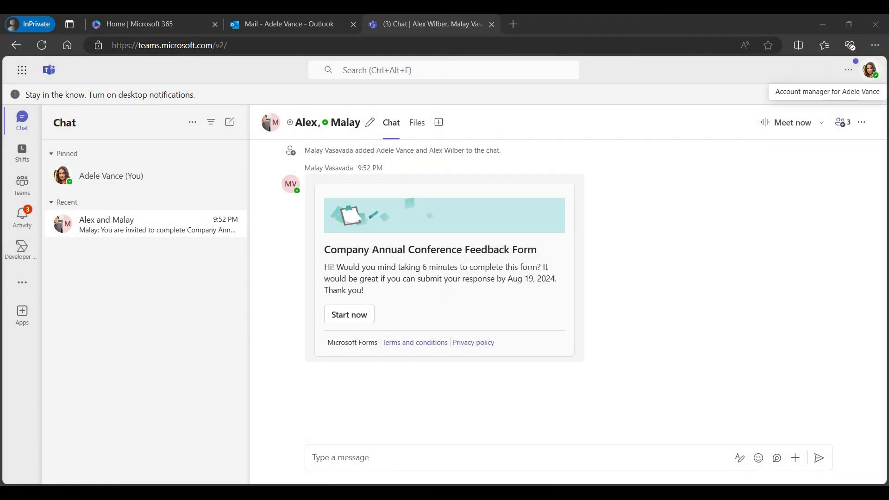
Open the Teams group chat holding the feedback form invitation card.
click(211, 122)
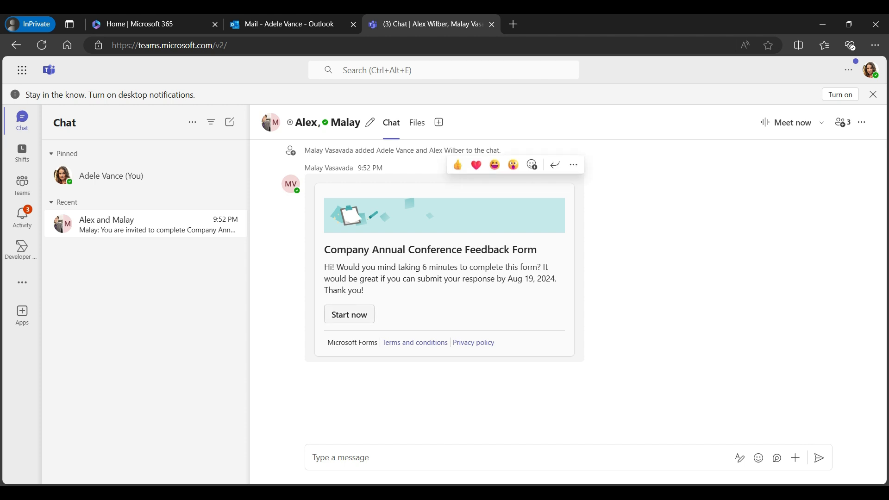
Expand the form invitation email in the recipient's Outlook inbox and scroll through it.
click(290, 24)
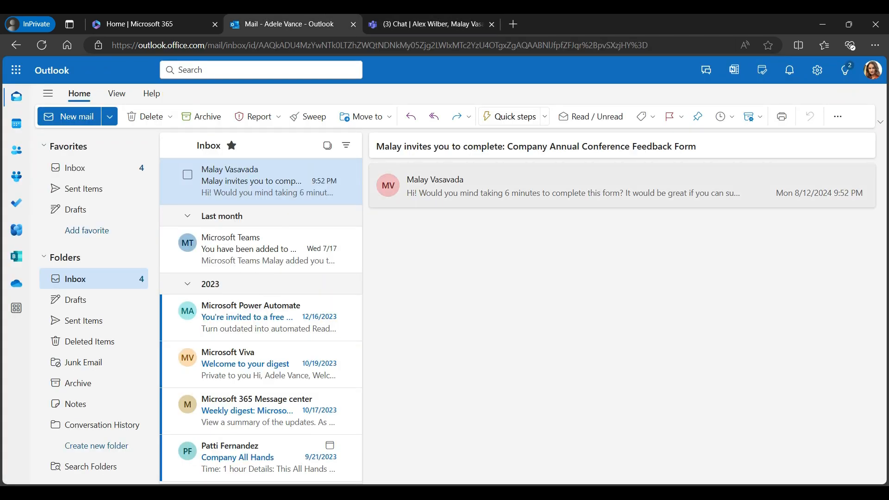
click(556, 186)
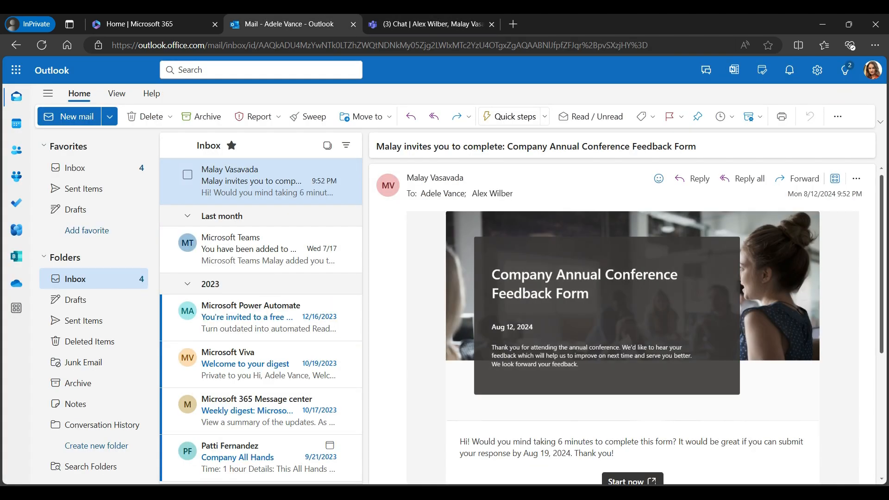
scroll(626, 323, down, 2)
scroll(626, 323, up, 2)
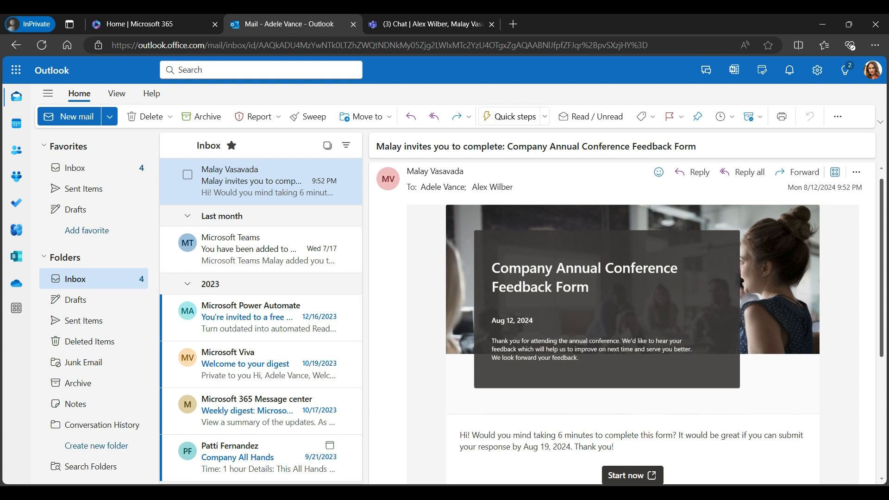
scroll(629, 324, down, 2)
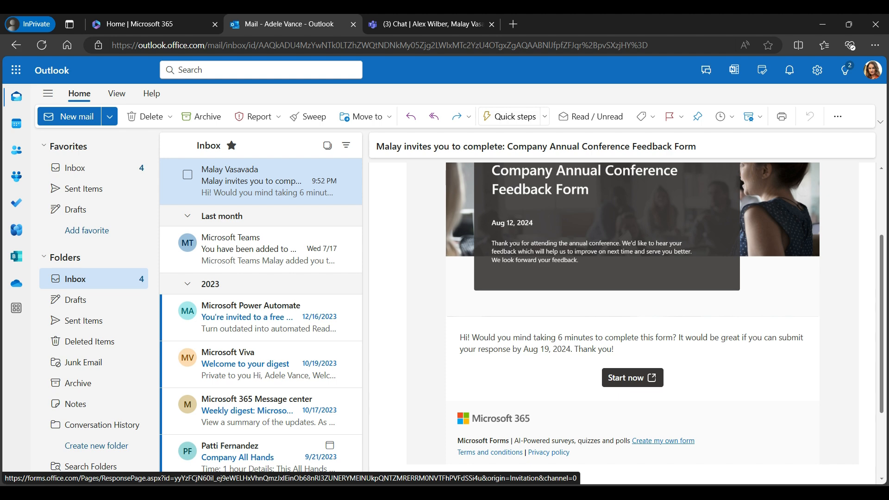
Open the form from the email and enter the attendee's name and e-mail address.
click(632, 377)
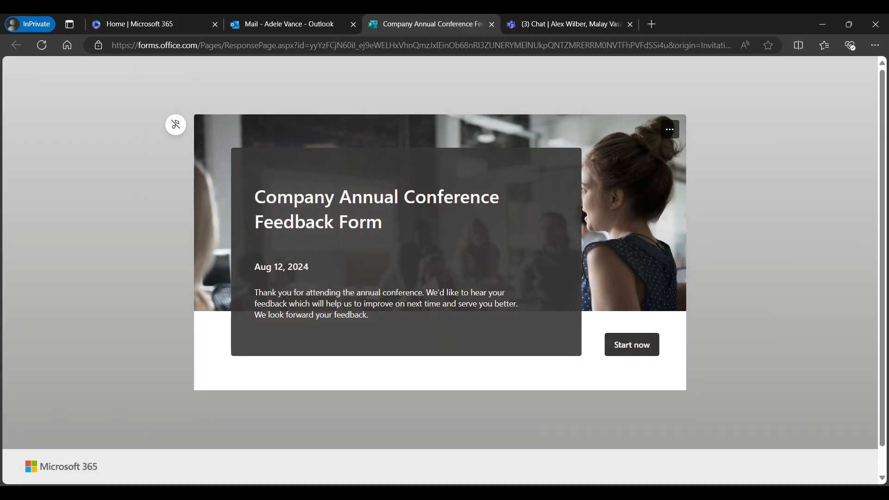
scroll(440, 273, down, 1)
scroll(440, 273, up, 1)
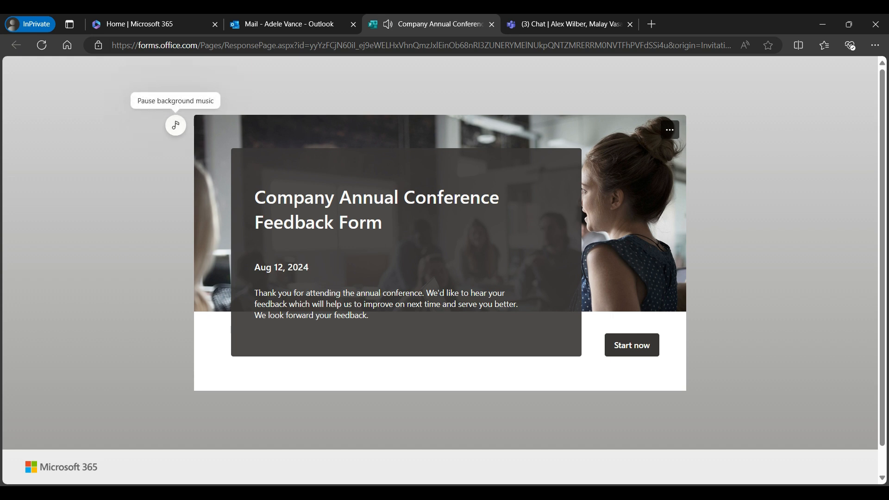
click(632, 344)
text(Malay)
key(Tab)
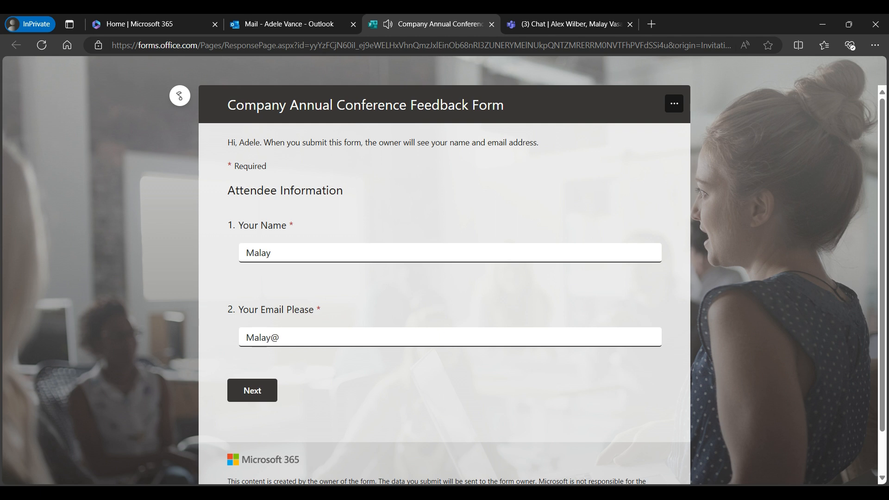
key(Tab)
key(Return)
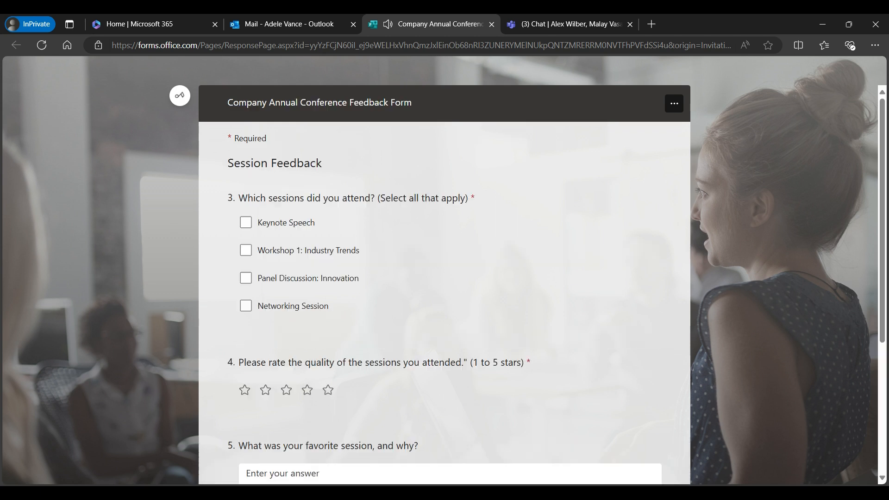
Tick Workshop 1 and Panel Discussion, rate sessions 4 stars, answer 'Panel disucssion was engaging'.
click(246, 250)
click(246, 277)
click(307, 389)
click(246, 360)
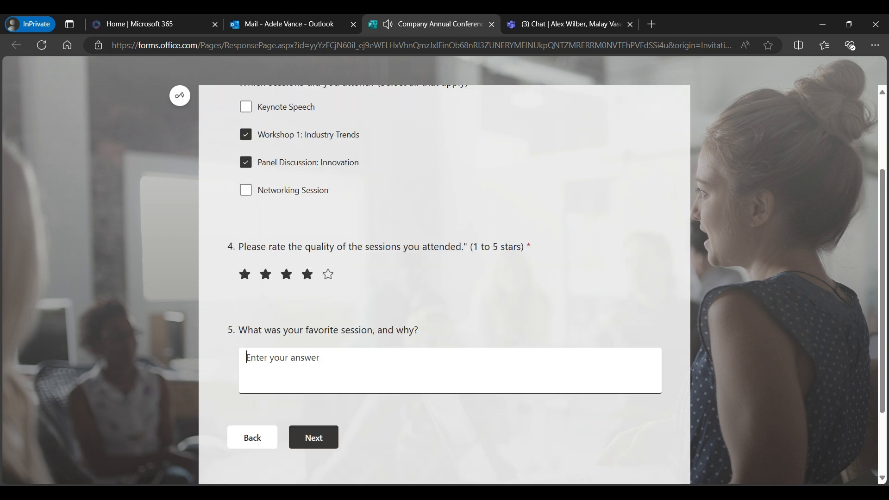
text(Panel disucssion was engaging)
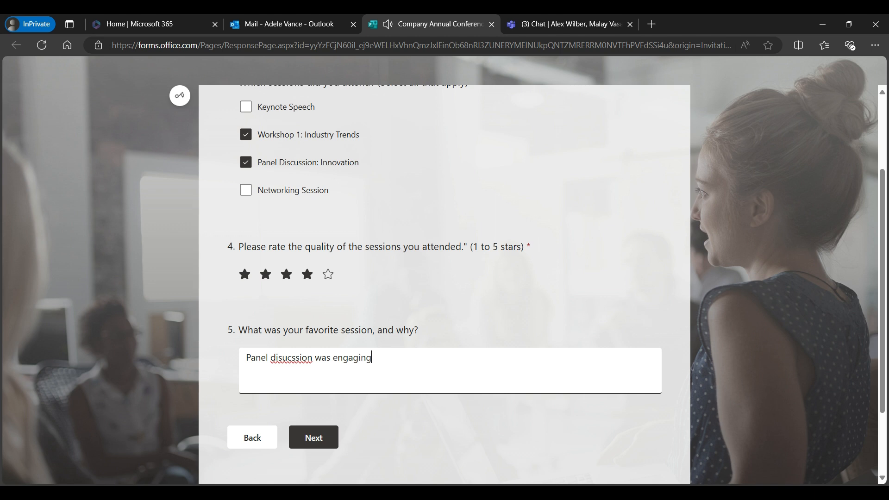
key(Tab)
key(Tab)
key(Return)
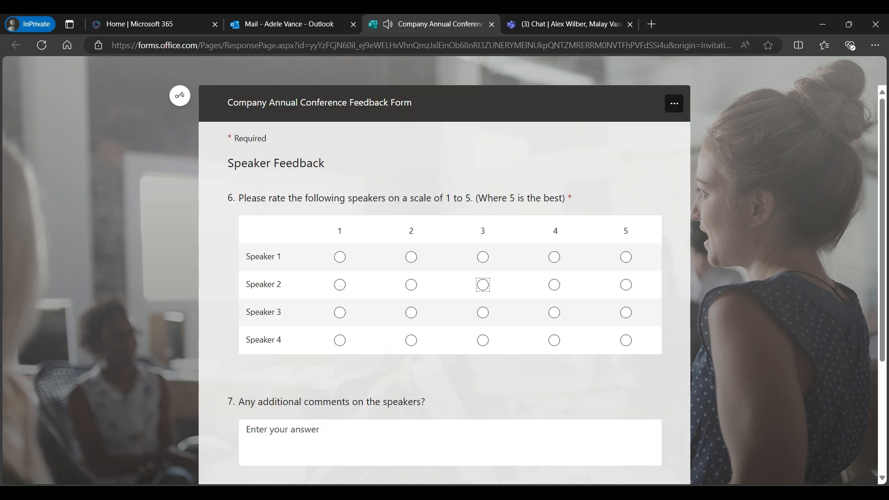
Rate Speaker 1 a 2, Speaker 2 a 3, Speaker 3 a 4 and Speaker 4 a 2.
click(483, 285)
click(554, 312)
scroll(554, 312, down, 1)
click(248, 371)
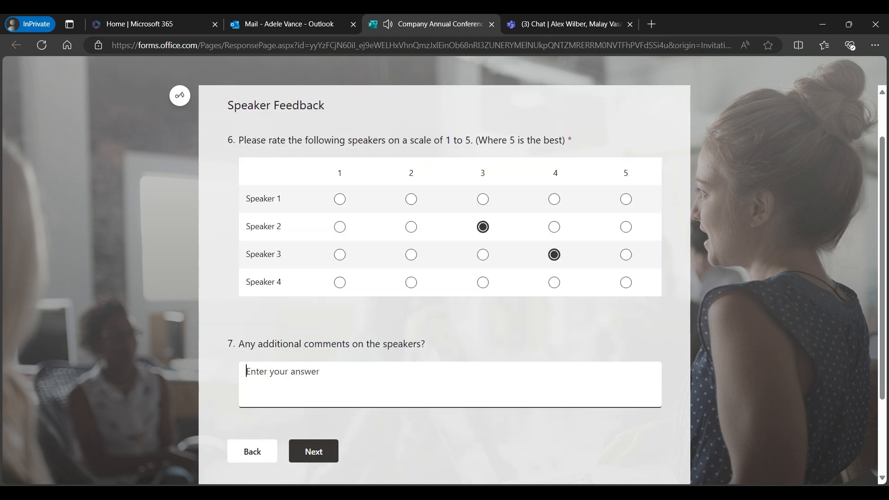
click(313, 451)
click(411, 199)
click(411, 282)
scroll(411, 282, down, 2)
click(314, 344)
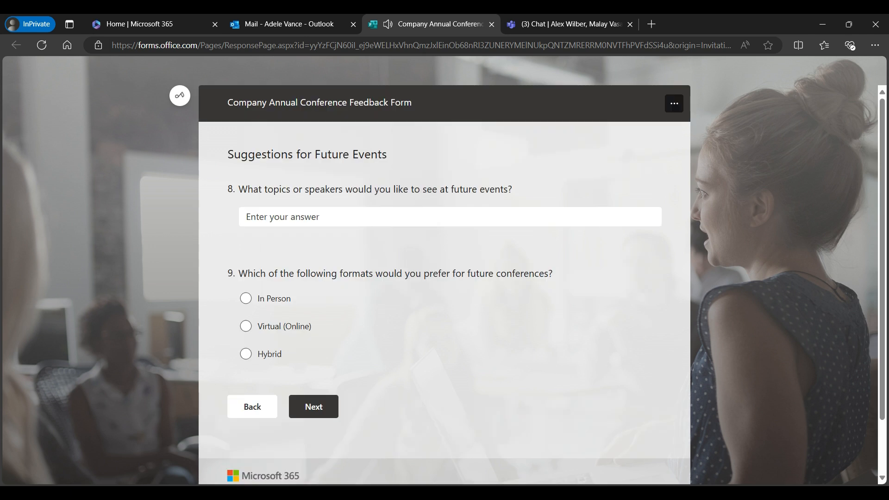
Upload the three wallpaper images for question 10 on the Optional Sections page.
click(314, 407)
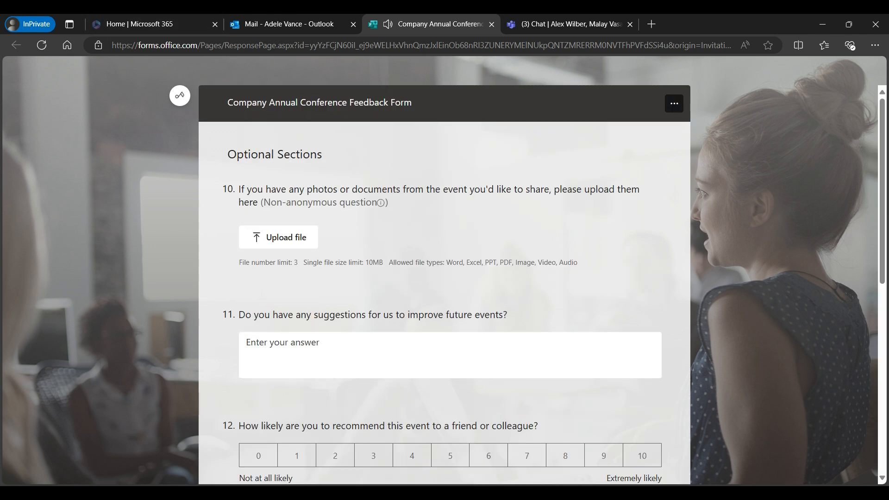
click(278, 237)
key(ctrl+a)
click(347, 273)
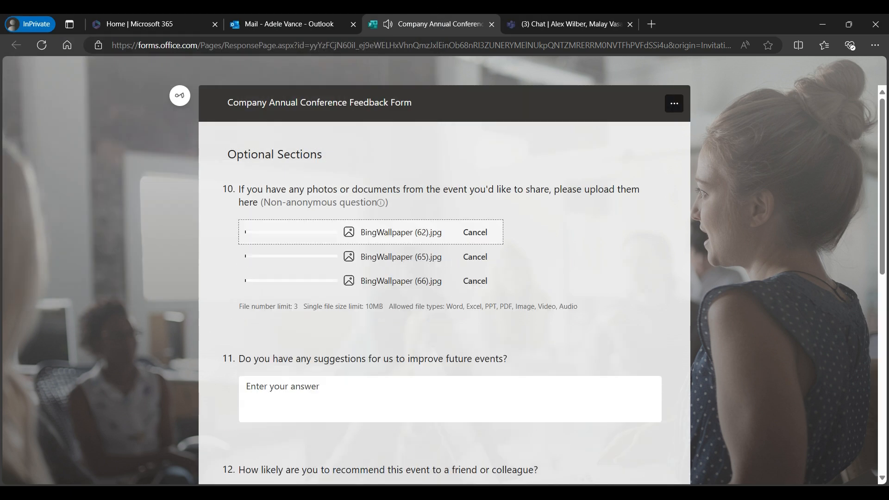
Answer 'This was really good start', rate recommendation 8, choose Yes, and mute the music.
scroll(445, 278, down, 1)
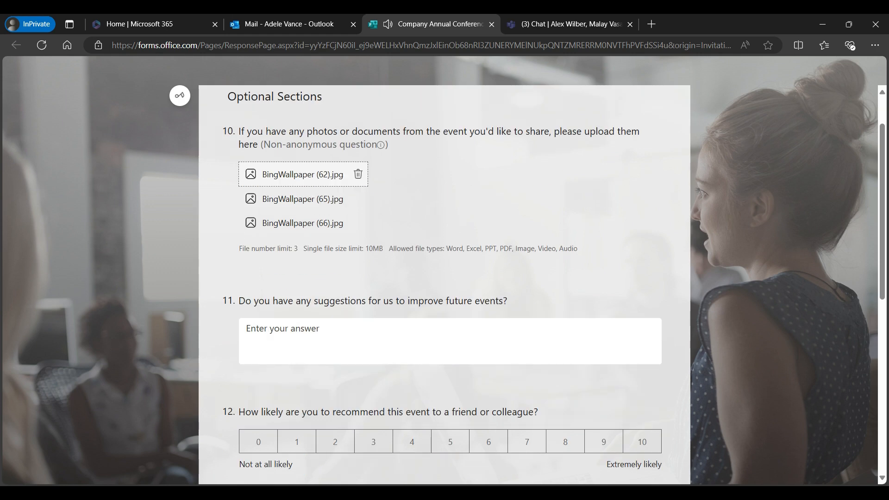
click(449, 341)
text(This was really good start)
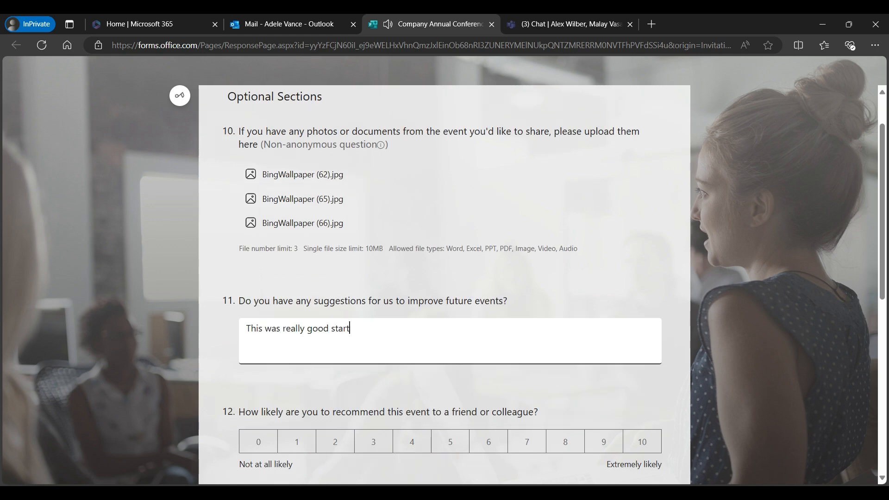
scroll(565, 383, down, 1)
click(566, 383)
scroll(565, 384, down, 3)
click(246, 308)
scroll(246, 307, down, 3)
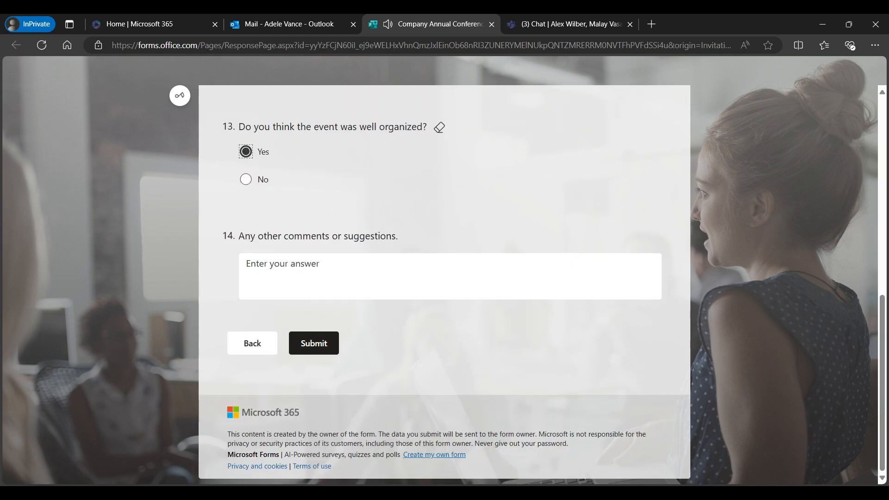
click(179, 96)
Submit the completed feedback response and save a copy of it.
click(314, 343)
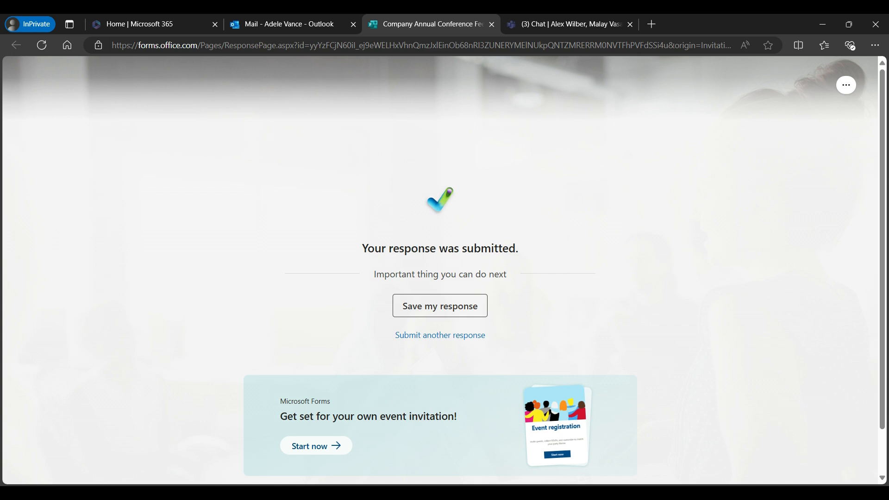
click(439, 306)
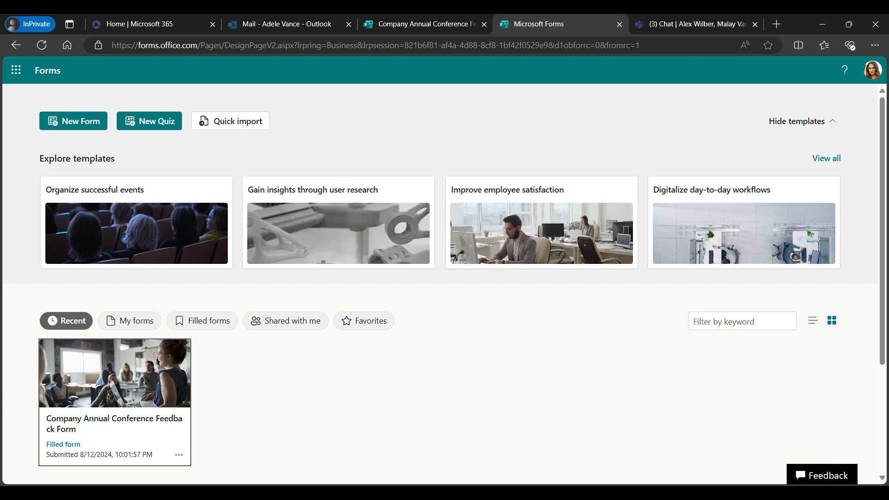
scroll(202, 321, down, 1)
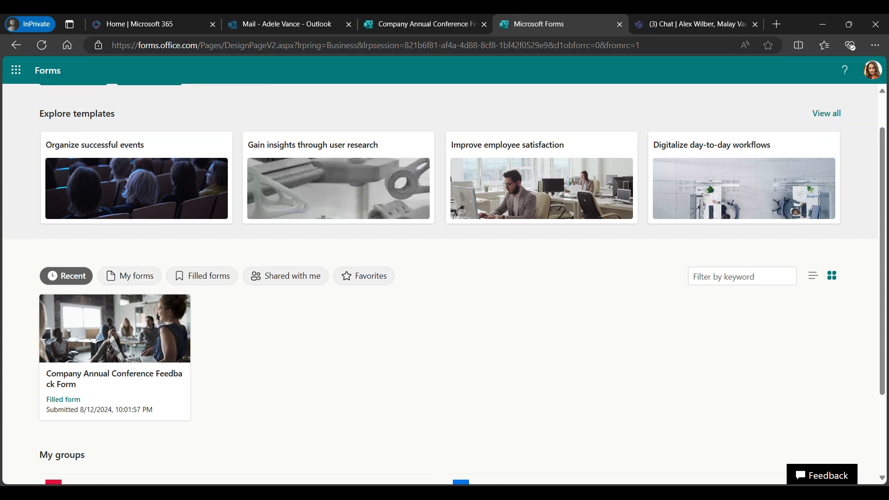
scroll(139, 324, down, 1)
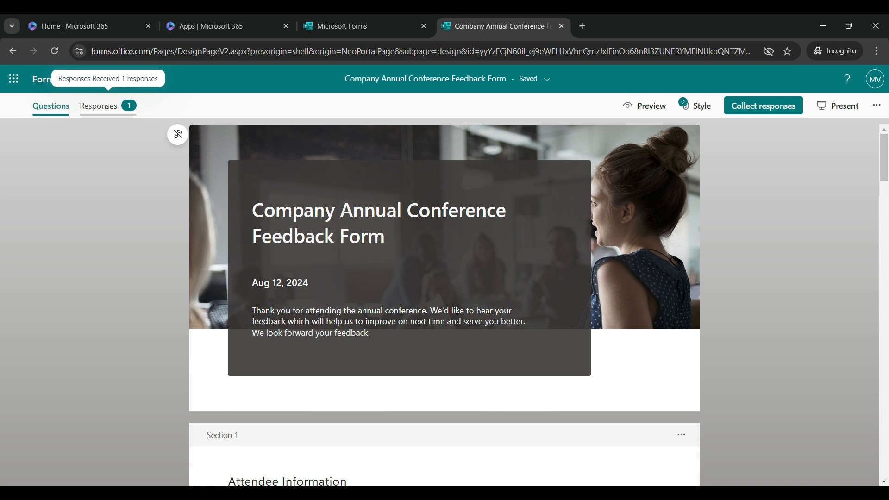
Open the Responses tab to view the 1-response summary and per-question results.
click(107, 106)
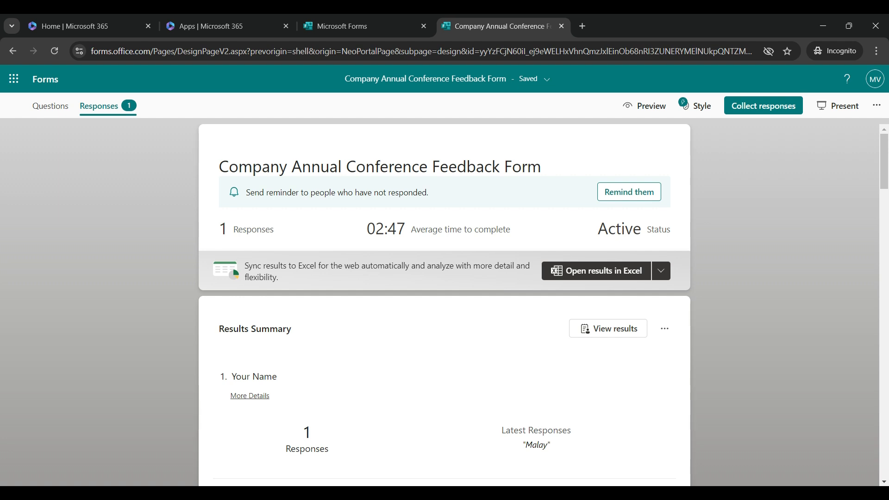
scroll(444, 301, down, 1)
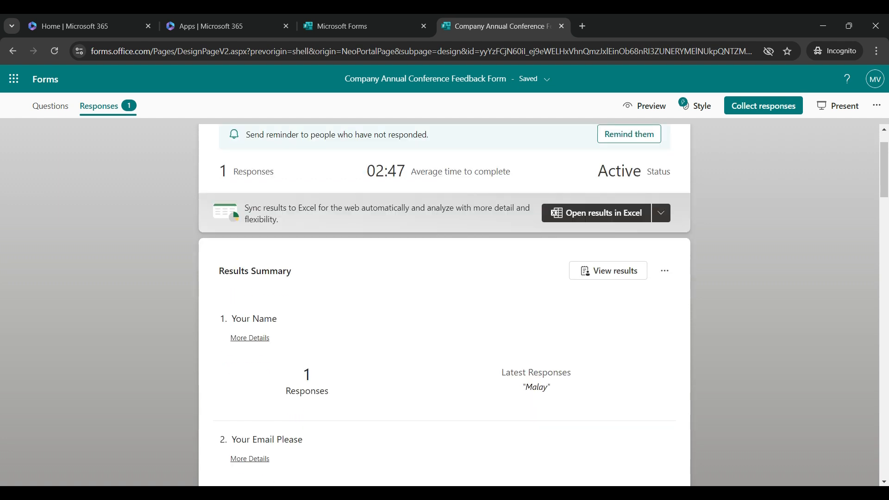
scroll(444, 300, up, 1)
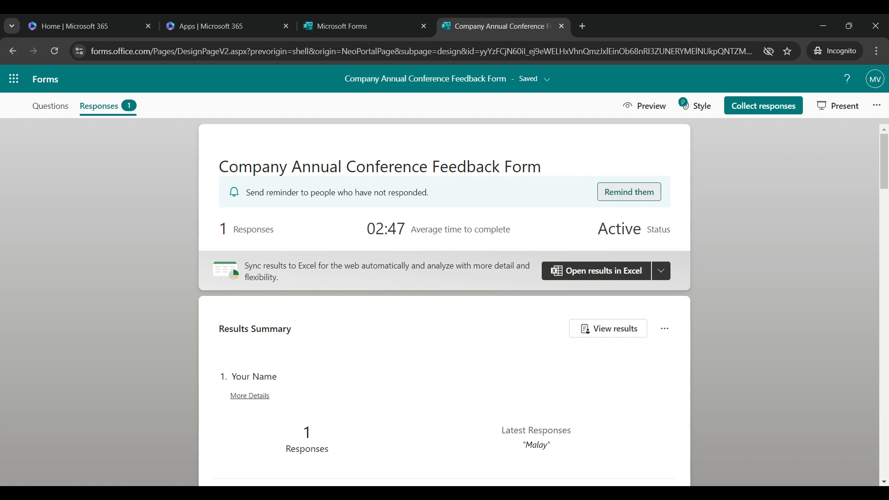
Send the prefilled reminder message to all non-respondents and dismiss the sent confirmation.
click(629, 192)
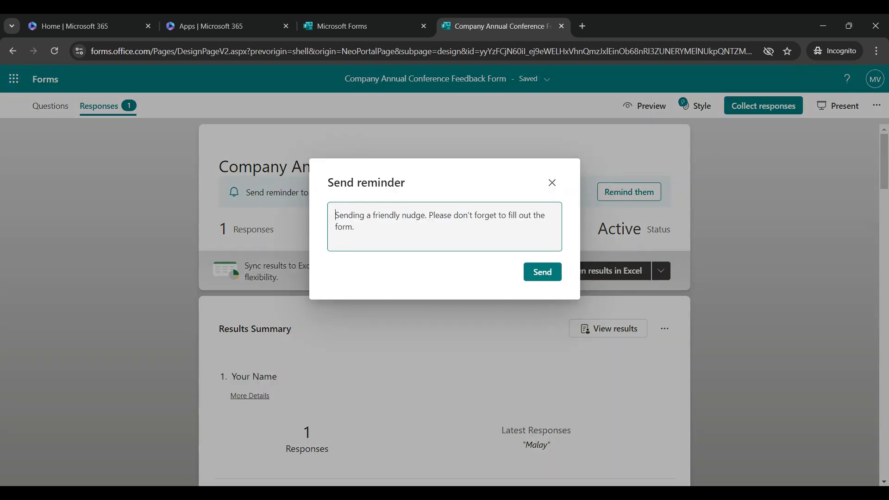
click(529, 273)
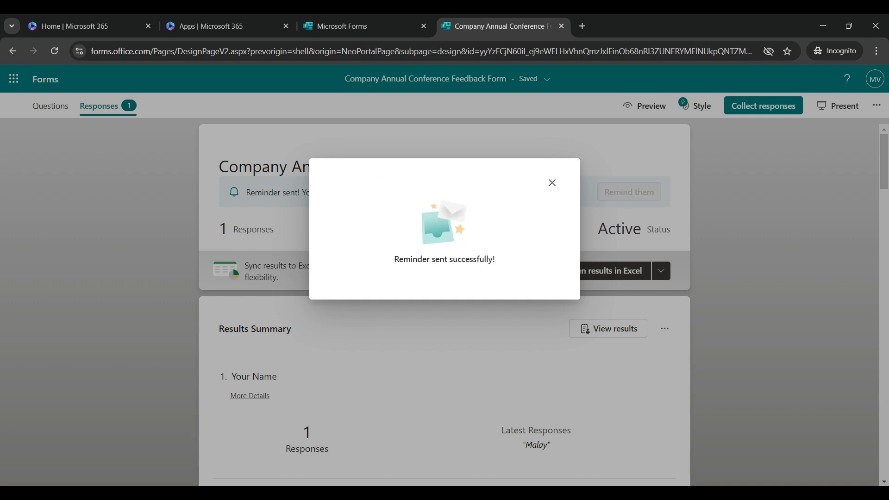
key(Escape)
scroll(444, 301, down, 4)
scroll(444, 301, up, 3)
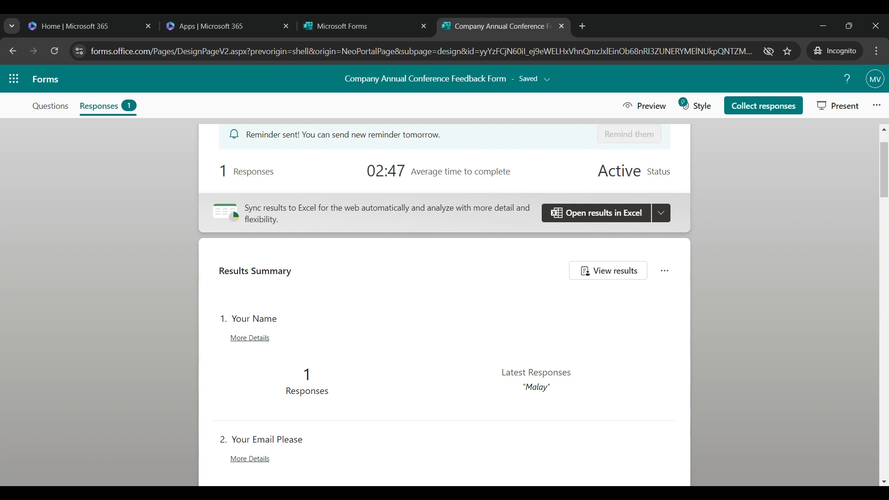
scroll(551, 330, down, 1)
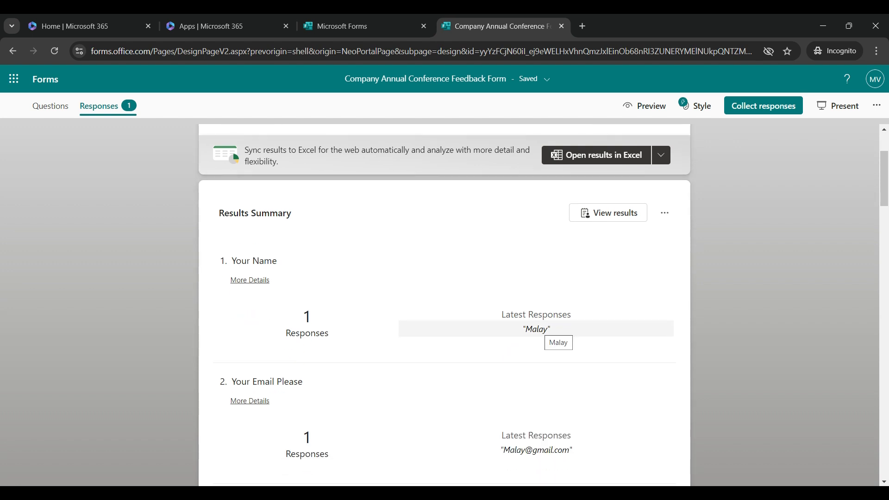
scroll(551, 330, down, 1)
scroll(445, 301, down, 1)
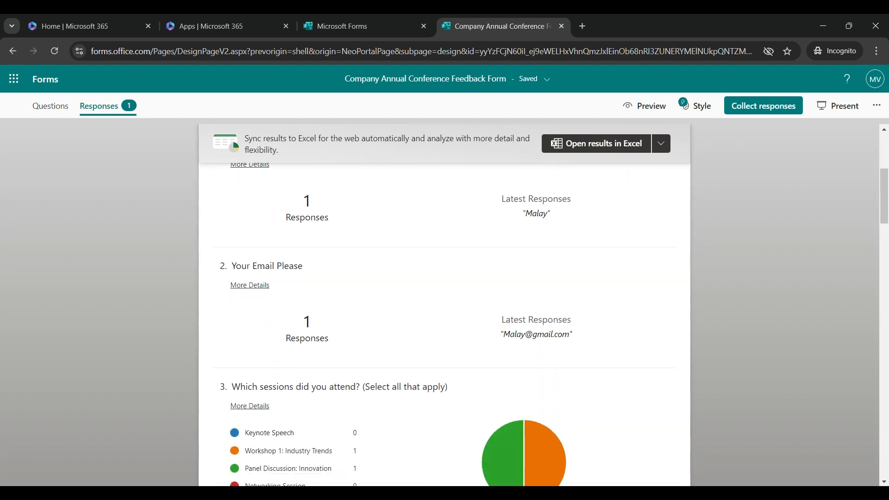
scroll(444, 301, down, 2)
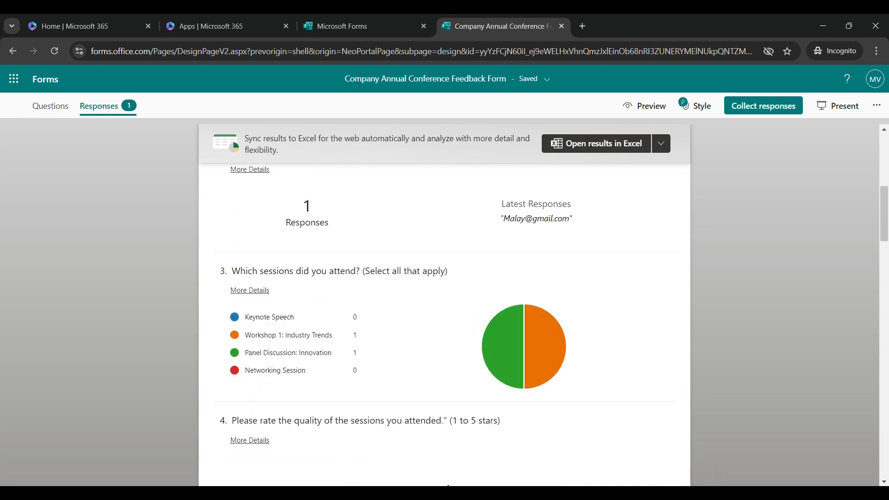
mouse_move(502, 346)
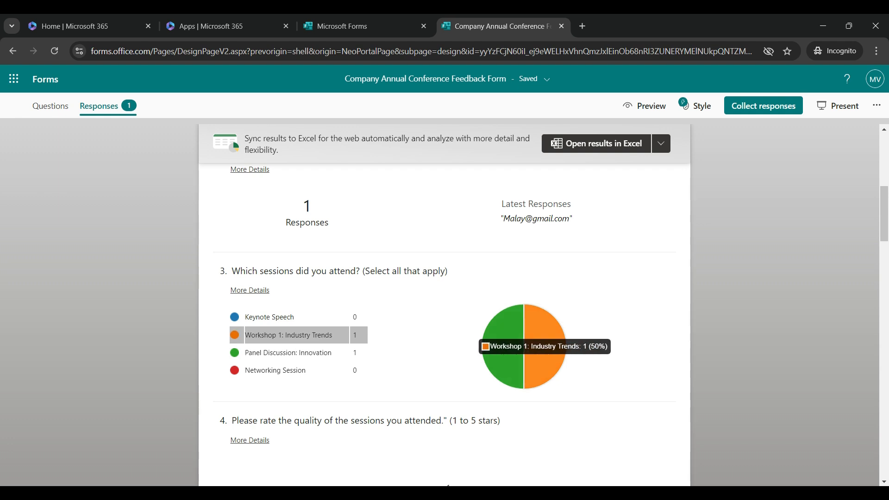
scroll(523, 345, down, 3)
scroll(444, 324, down, 4)
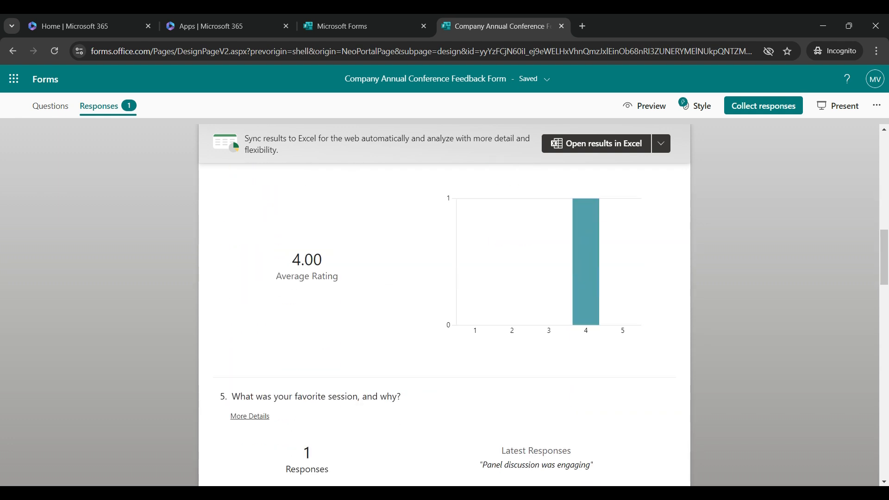
scroll(444, 301, up, 15)
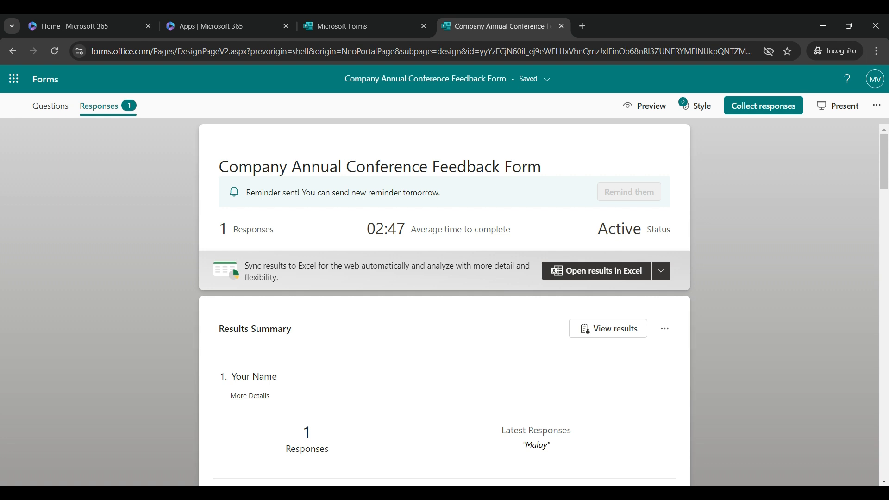
scroll(500, 241, down, 10)
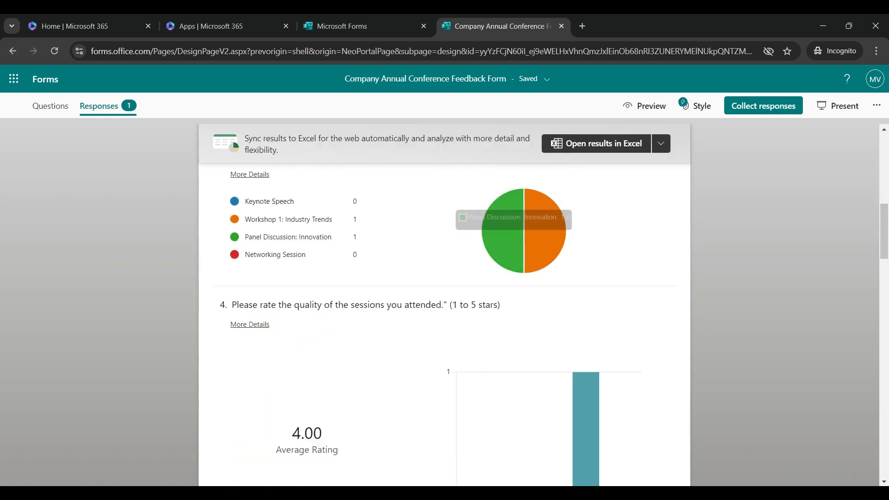
scroll(444, 301, down, 5)
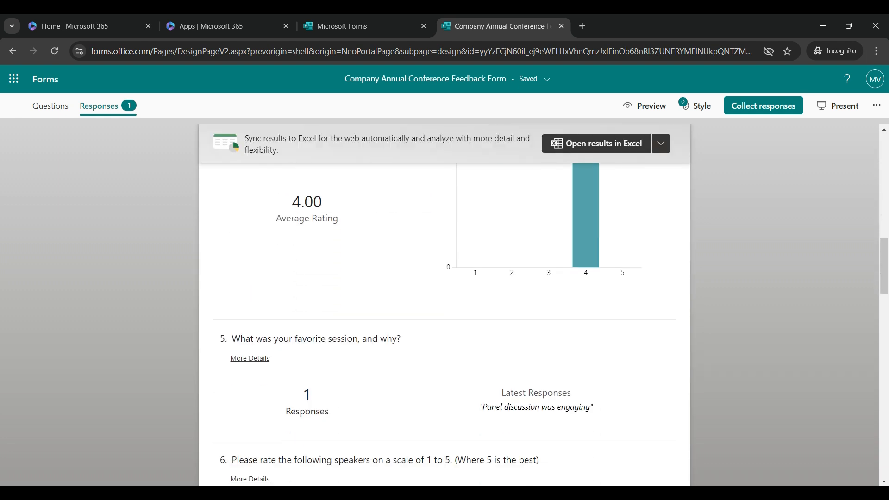
scroll(444, 301, up, 1)
scroll(444, 301, up, 2)
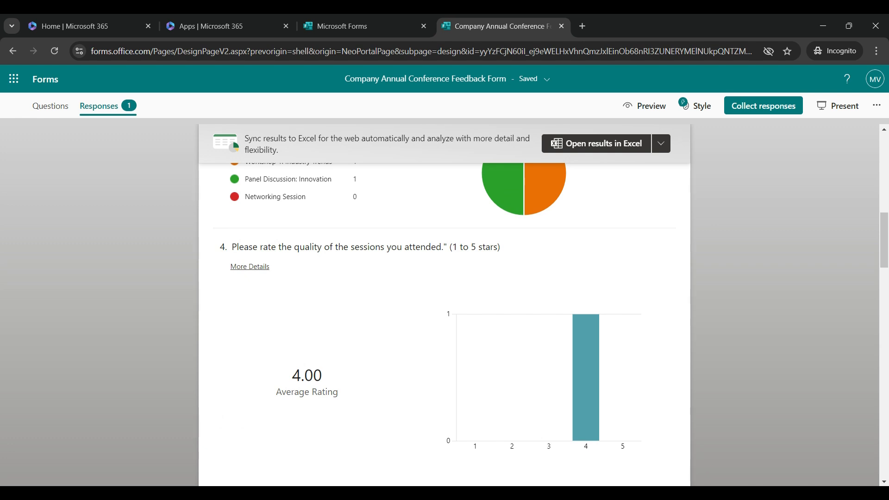
scroll(444, 301, down, 1)
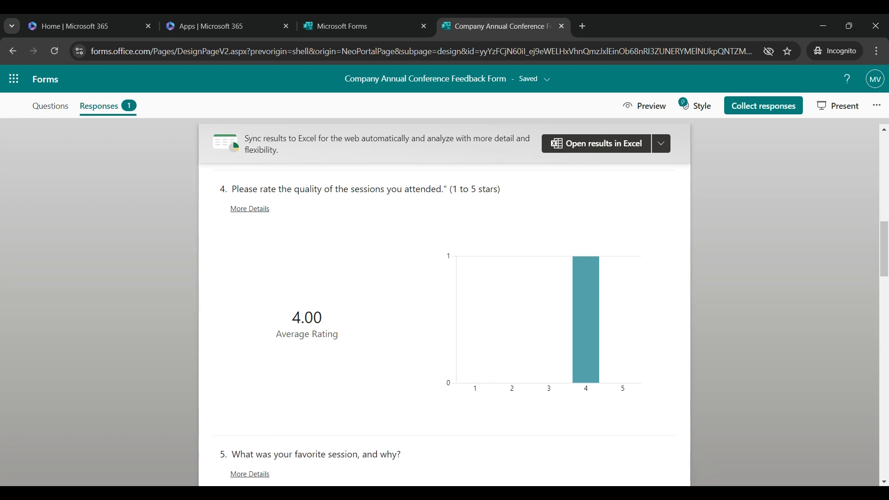
scroll(444, 301, down, 7)
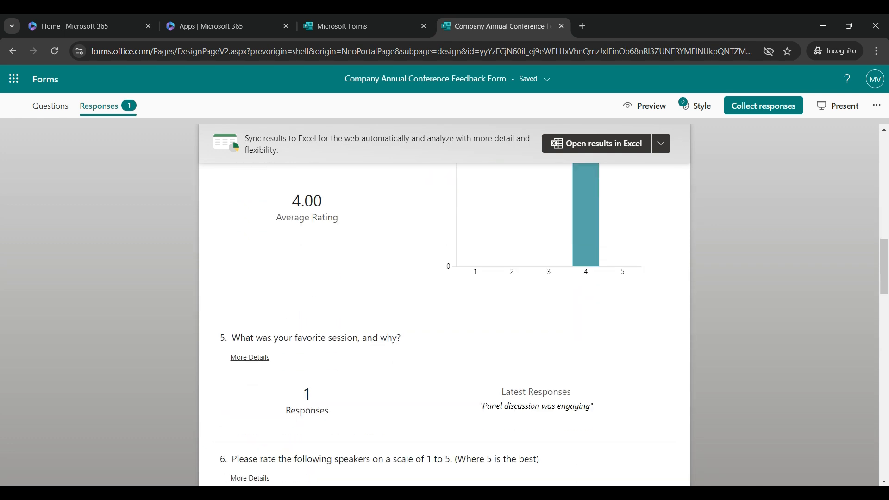
scroll(416, 263, down, 1)
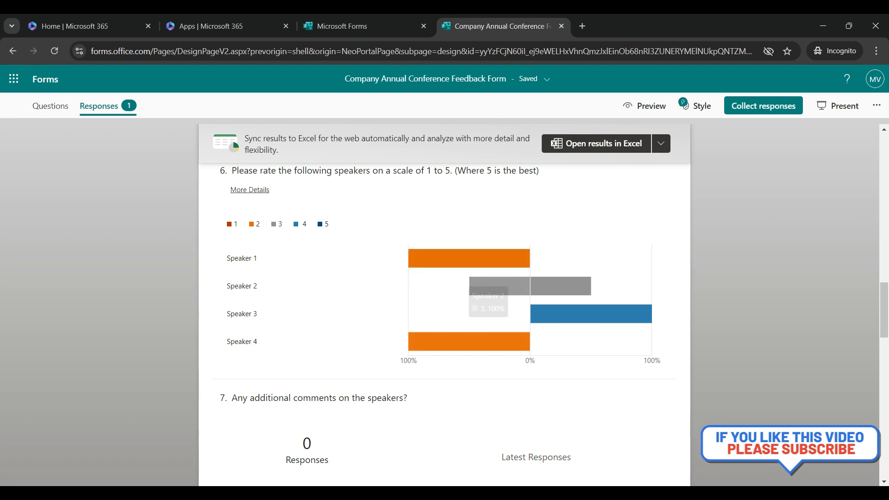
scroll(444, 301, down, 15)
scroll(444, 301, up, 5)
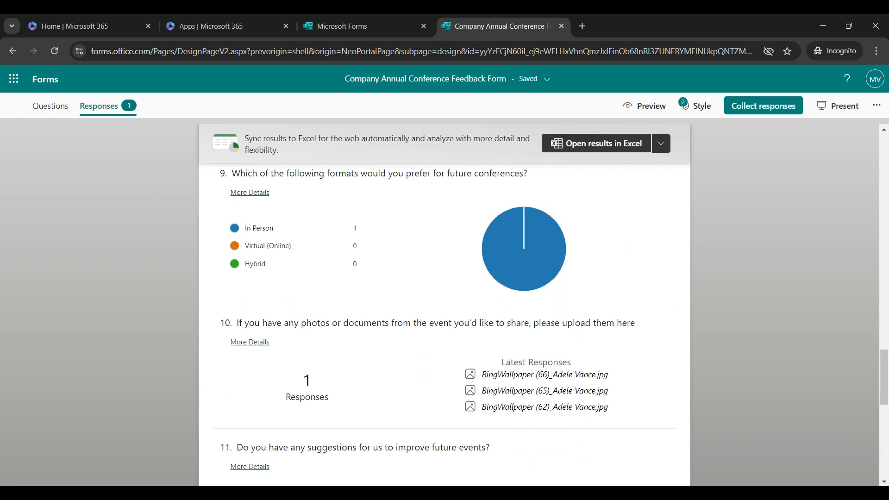
scroll(445, 301, down, 1)
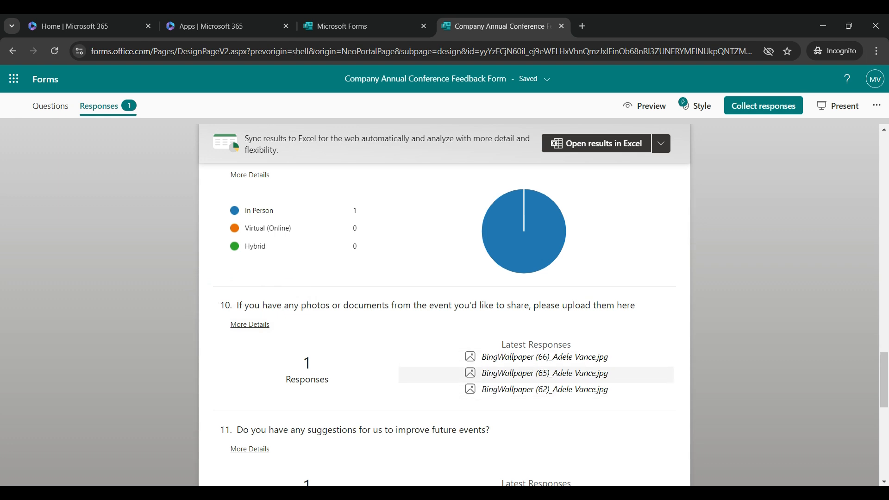
click(250, 324)
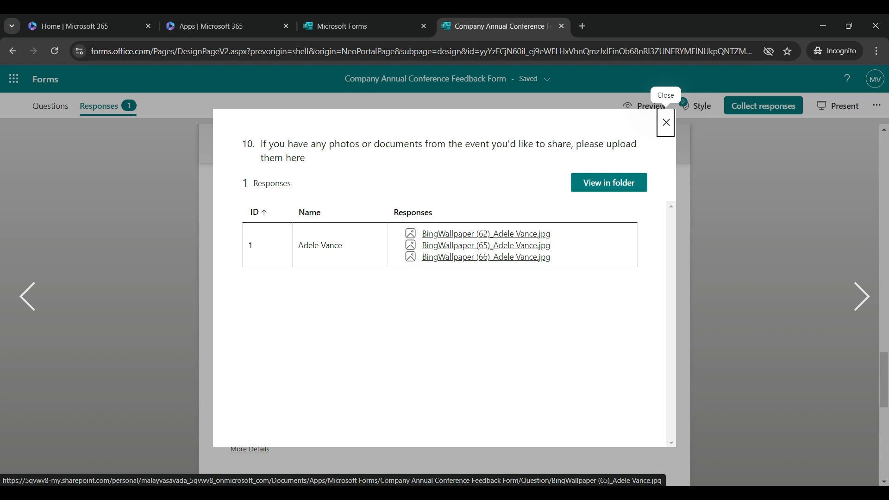
click(666, 123)
scroll(666, 277, down, 10)
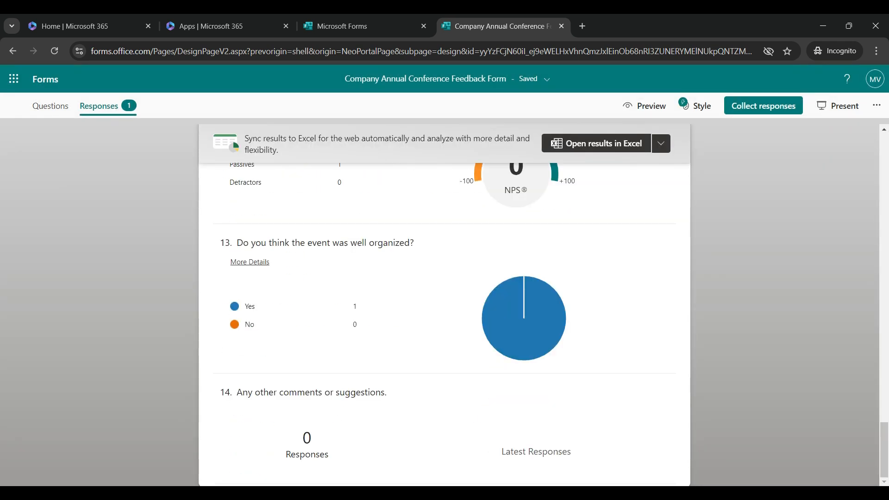
mouse_move(526, 321)
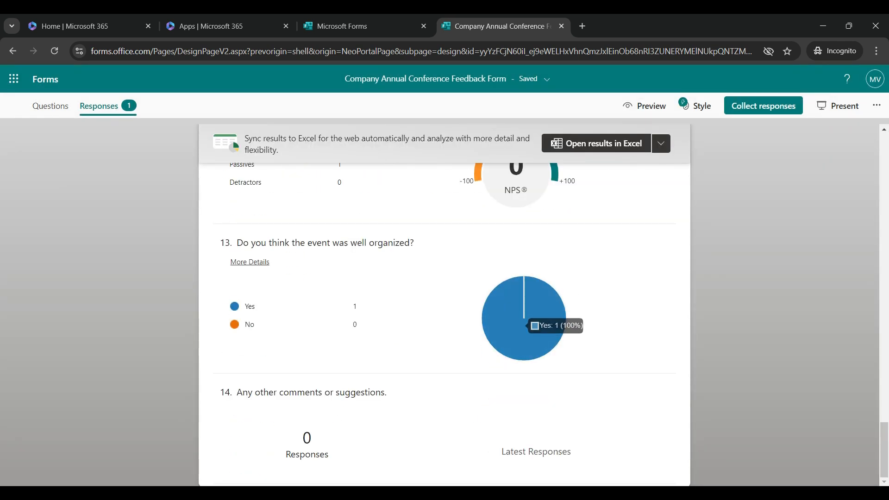
scroll(526, 322, up, 15)
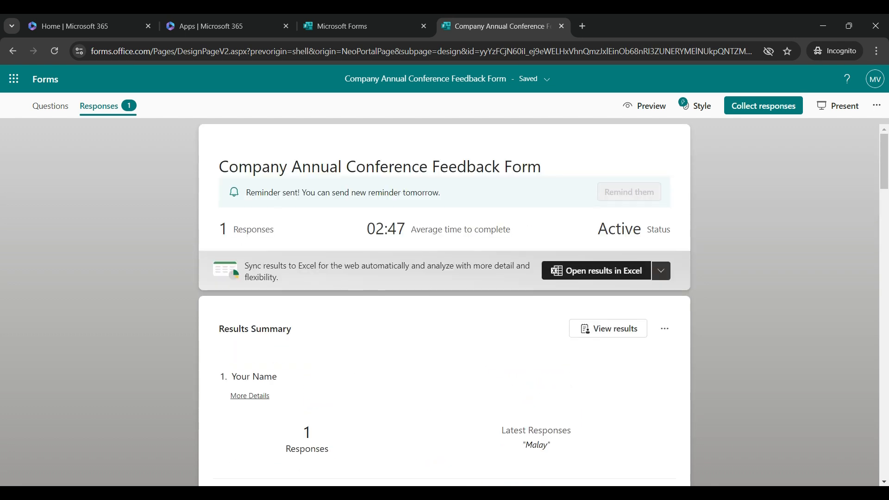
Open results in the synced 'Company Annual Conference Feedback Form' workbook, review it, then return to Forms.
click(596, 270)
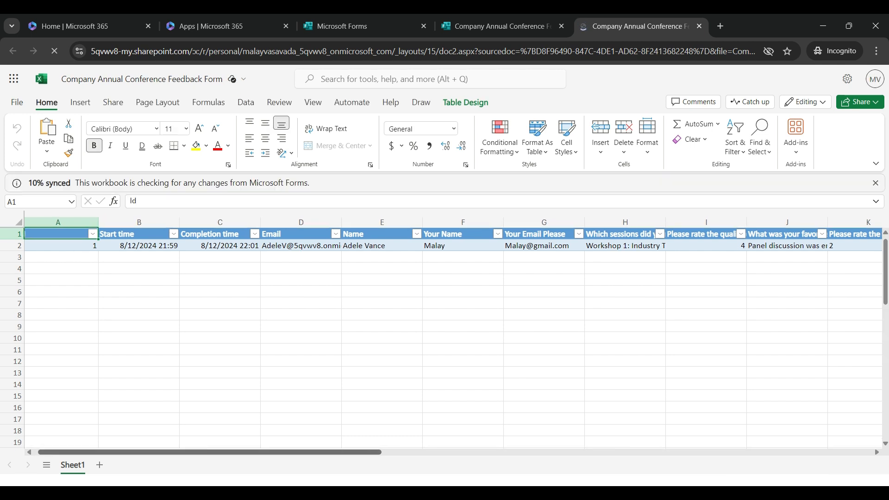
scroll(445, 324, right, 5)
scroll(445, 324, right, 15)
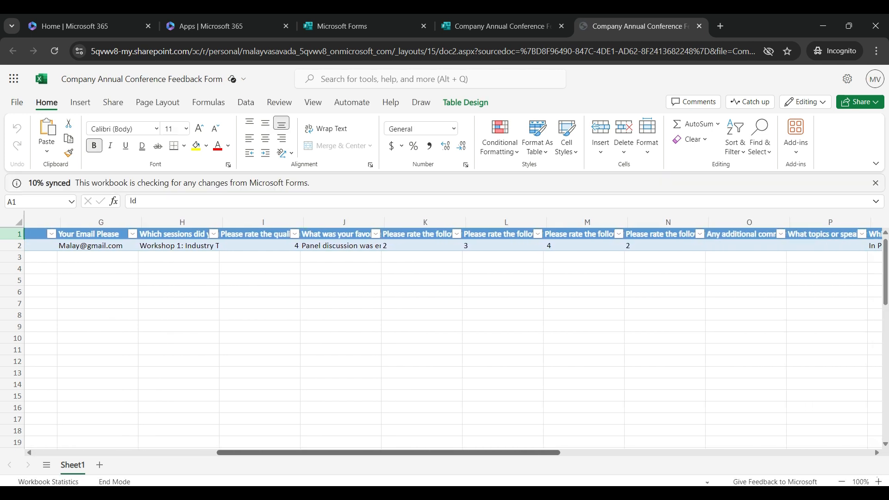
scroll(445, 324, left, 20)
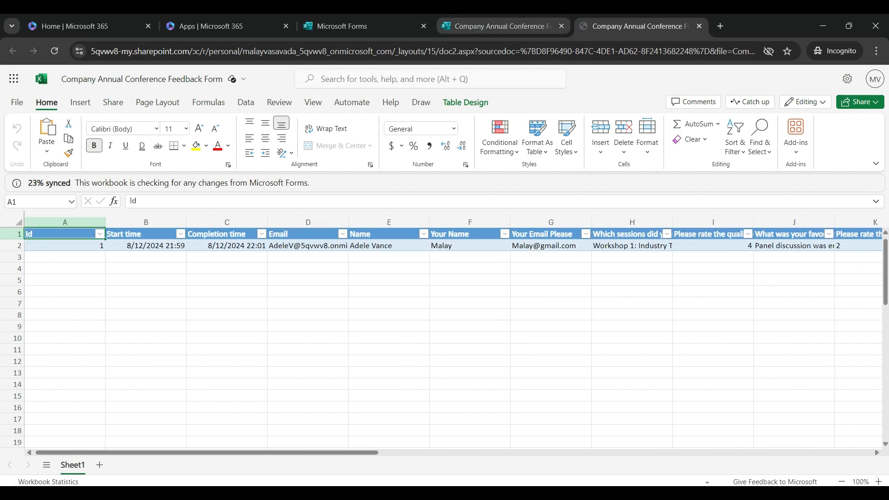
click(502, 26)
scroll(444, 300, down, 10)
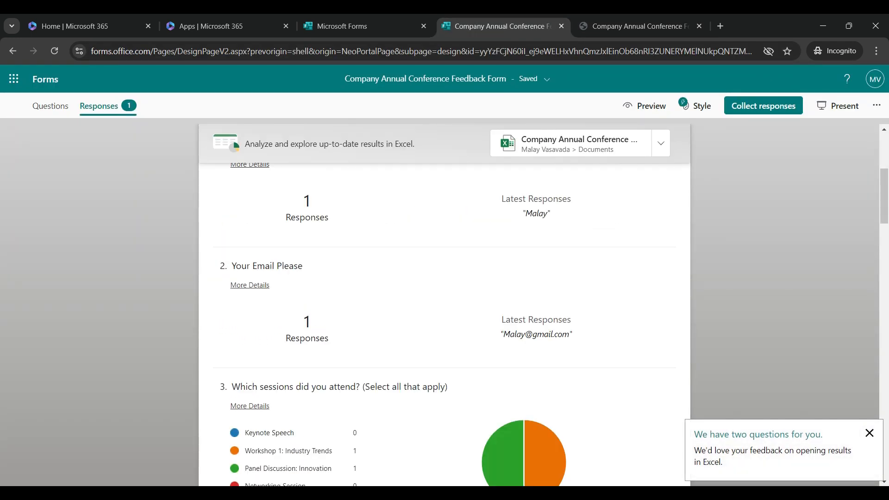